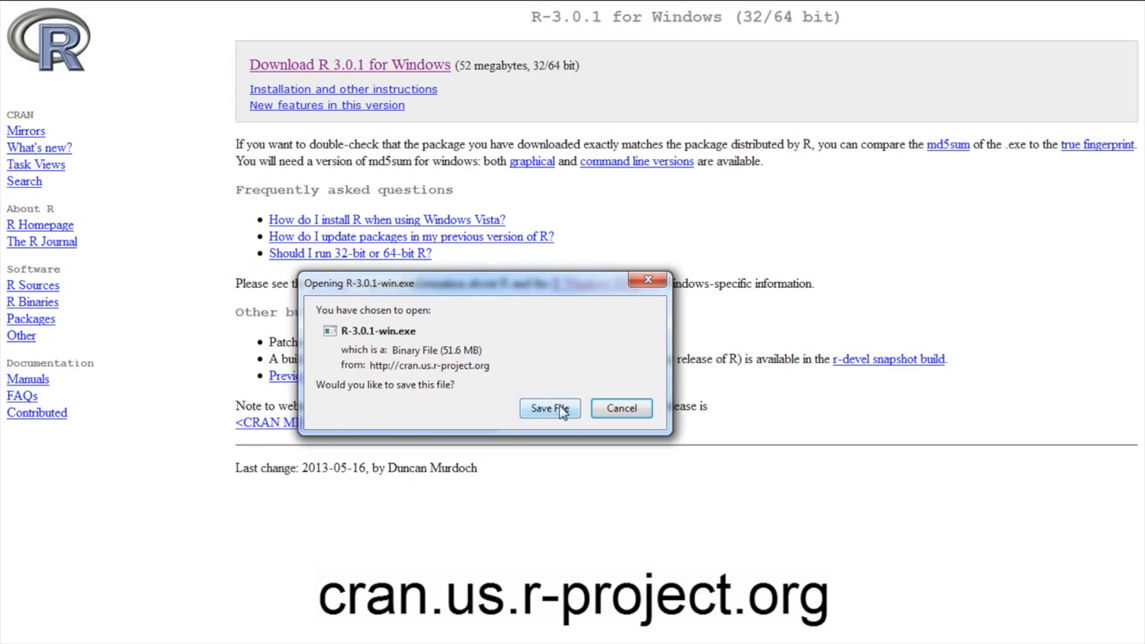
Save the R-3.0.1-win.exe installer and run the downloaded setup file from the browser's downloads list
{"action": "left_click", "coordinate": [548, 409]}
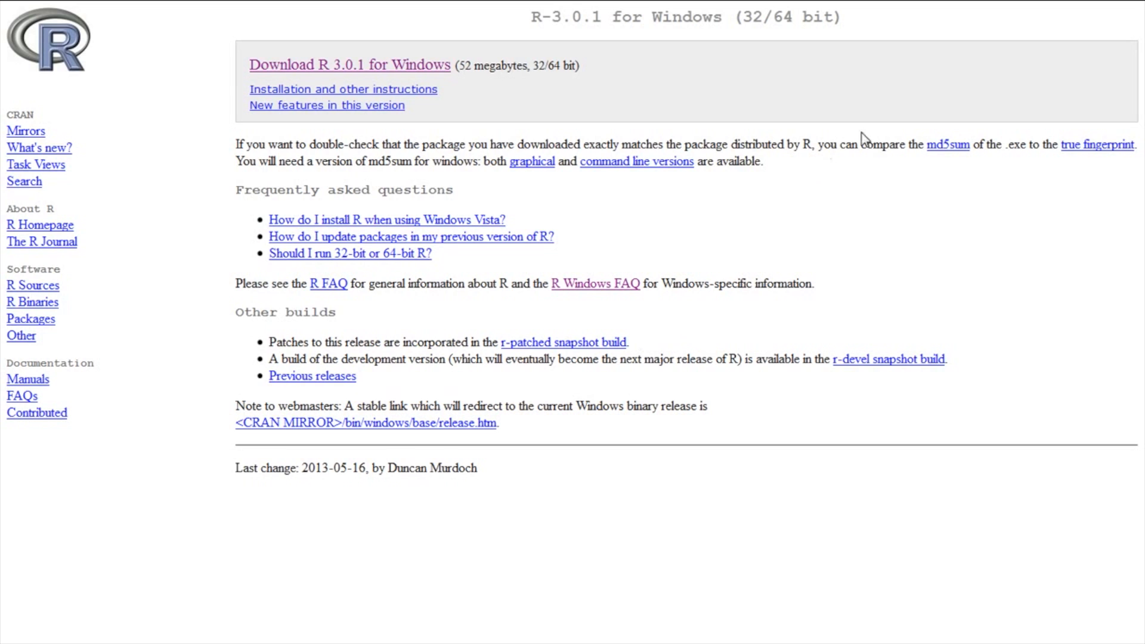
{"action": "left_click", "coordinate": [1059, 38]}
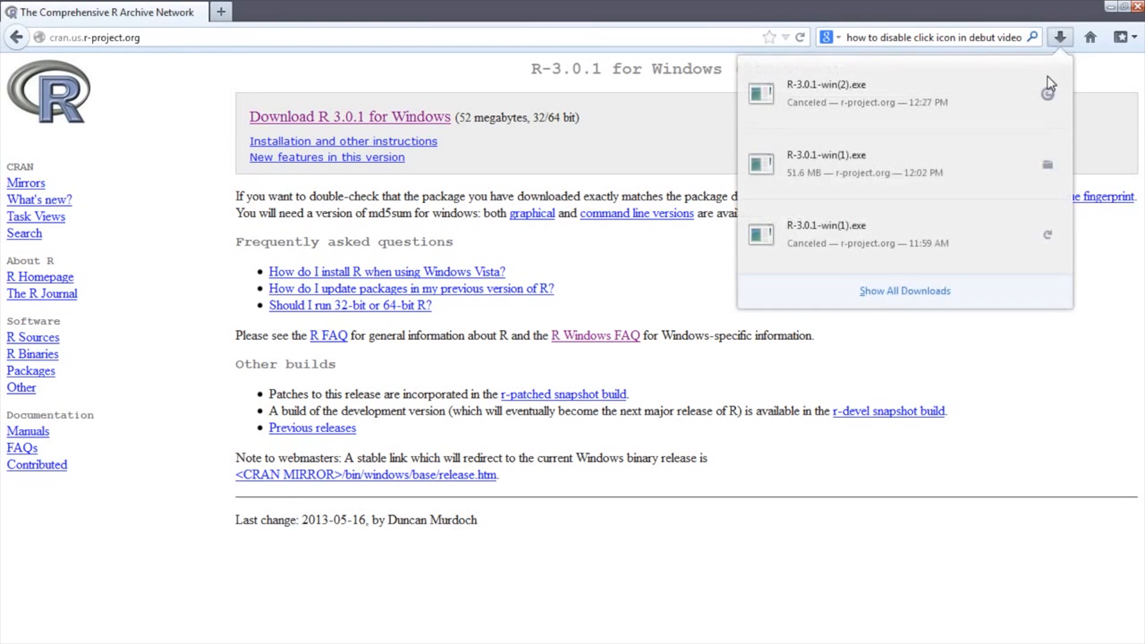
{"action": "left_click", "coordinate": [961, 180]}
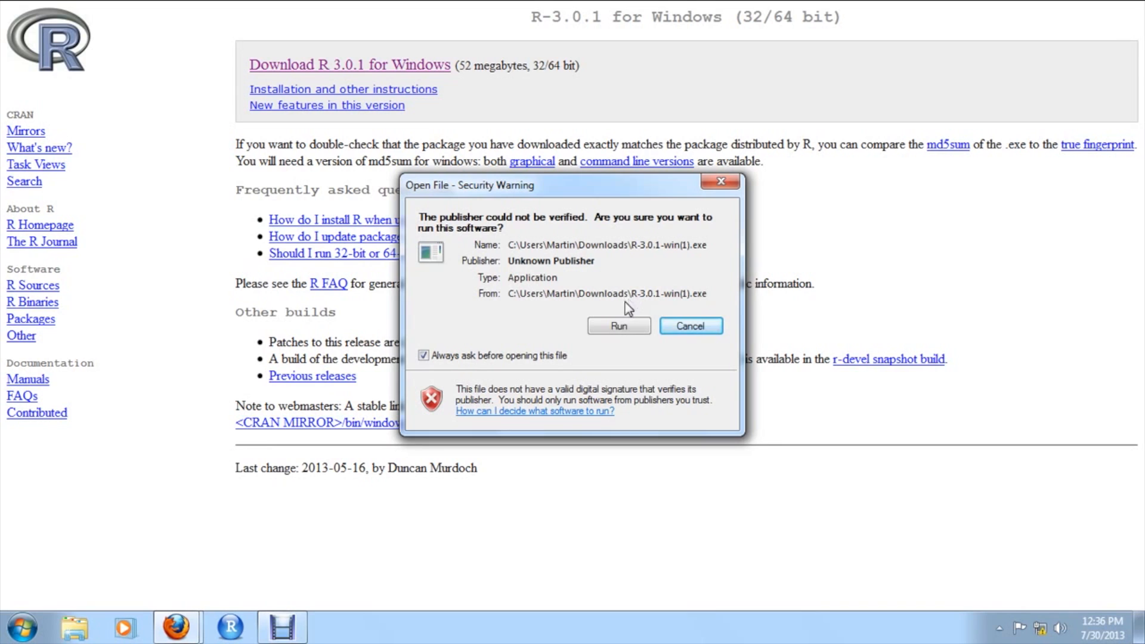
{"action": "left_click", "coordinate": [618, 327]}
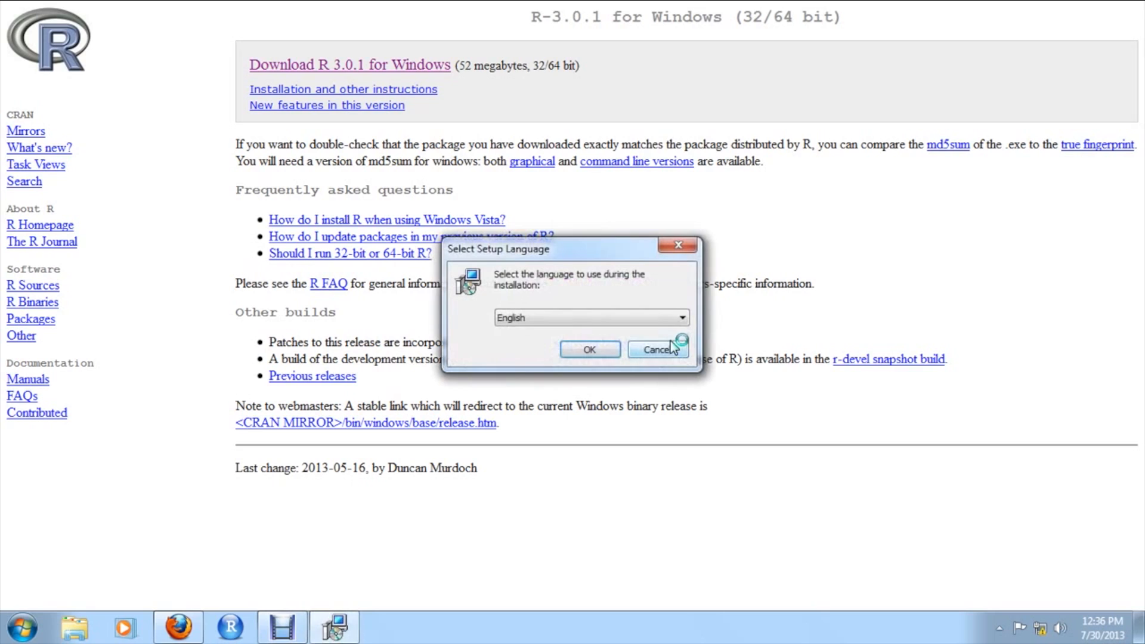
Install R for Windows 3.0.1 in English, keeping the default folder, components, Start Menu folder and additional tasks
{"action": "left_click", "coordinate": [598, 351]}
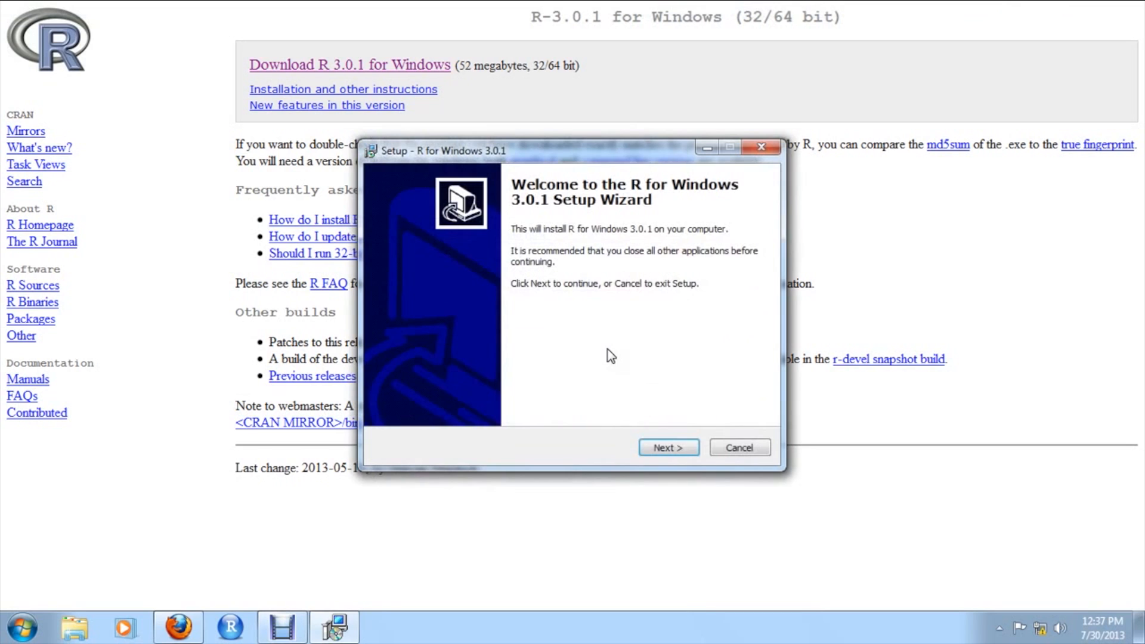
{"action": "left_click", "coordinate": [666, 455]}
{"action": "left_click", "coordinate": [666, 455]}
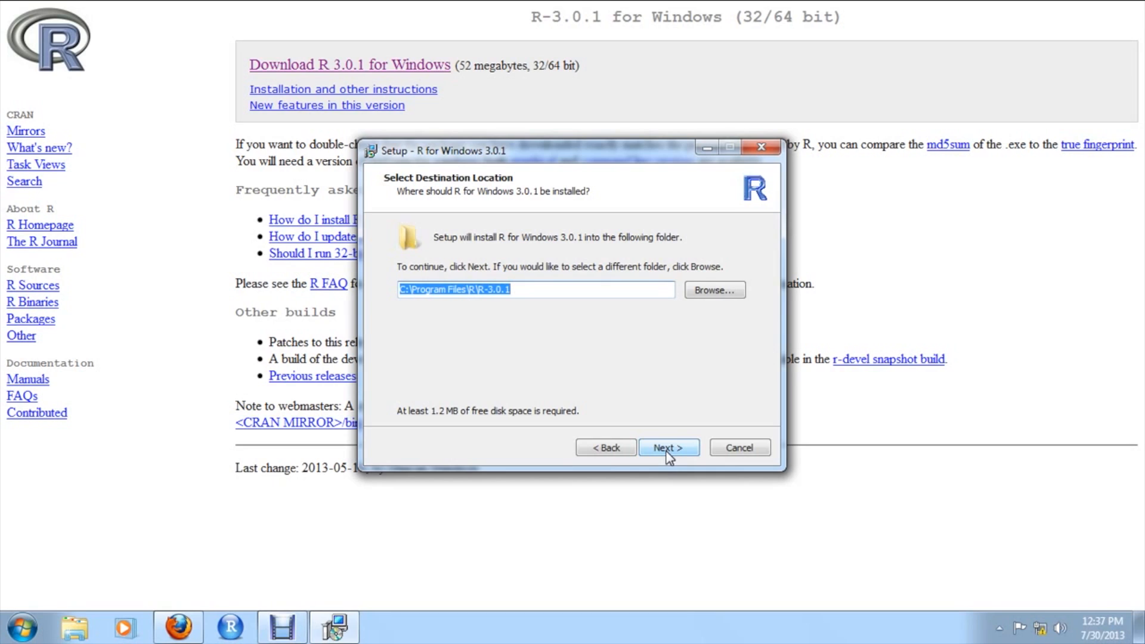
{"action": "left_click", "coordinate": [668, 453]}
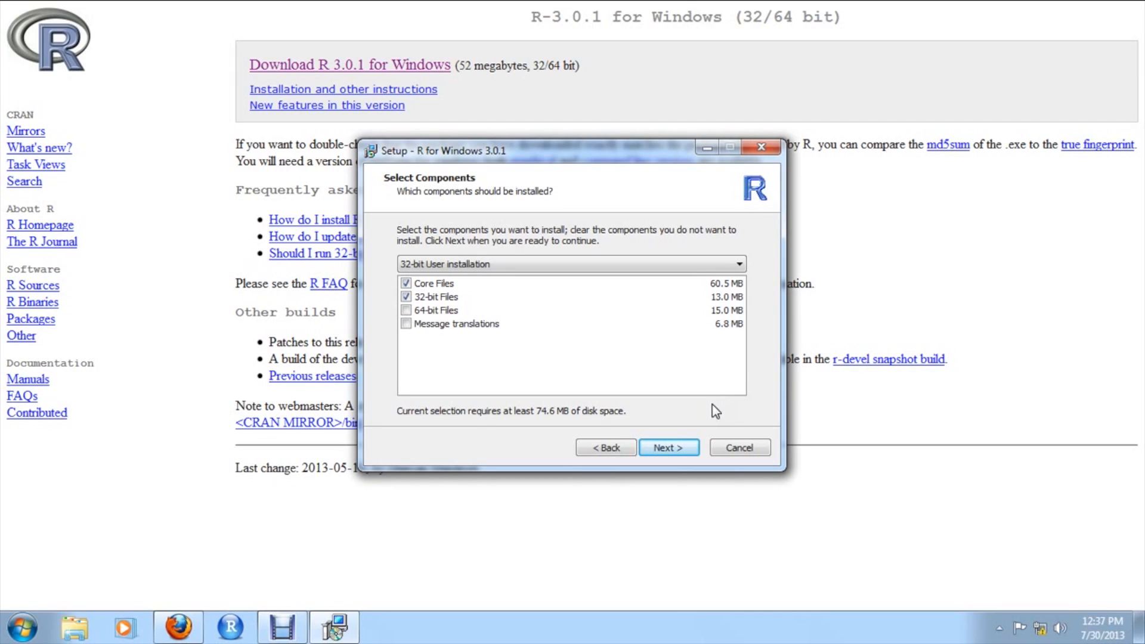
{"action": "left_click", "coordinate": [680, 449]}
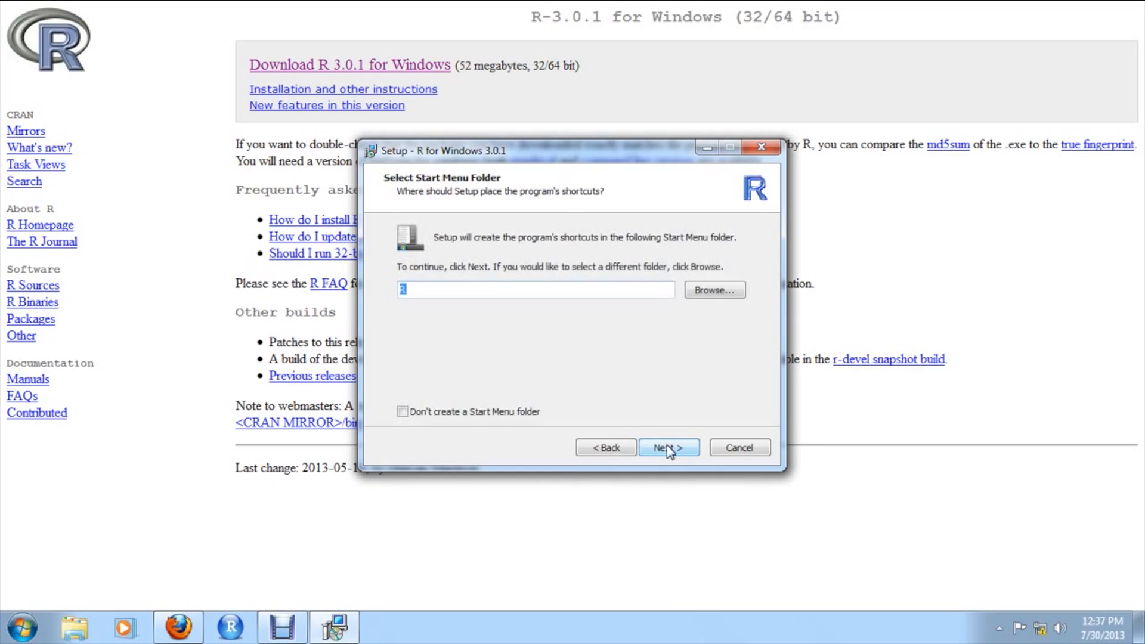
{"action": "left_click", "coordinate": [667, 448]}
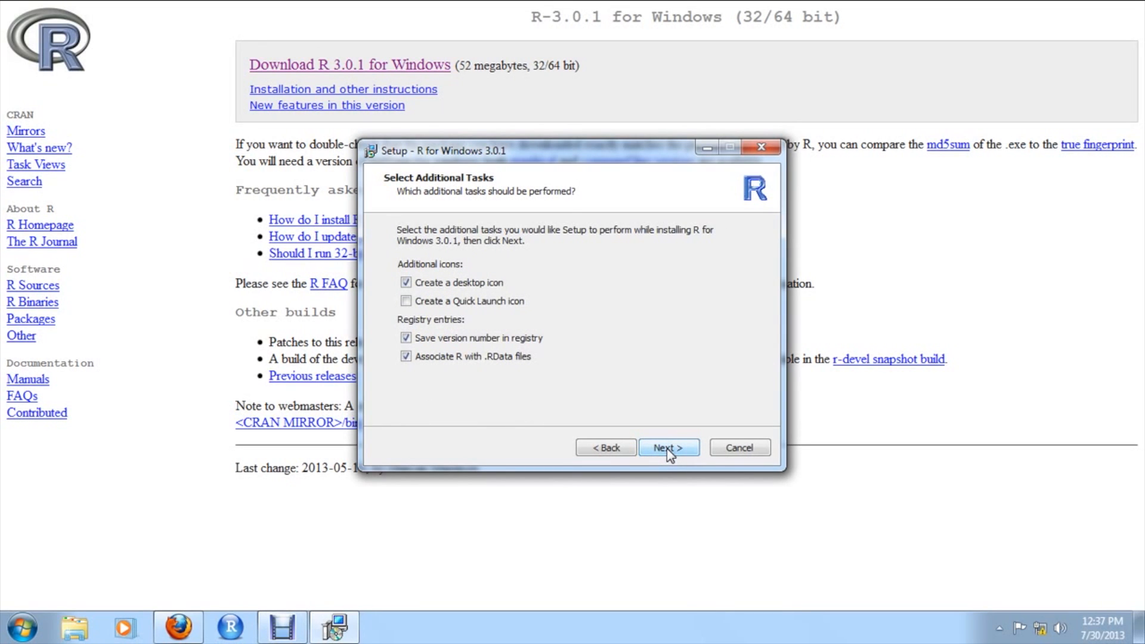
{"action": "left_click", "coordinate": [666, 448]}
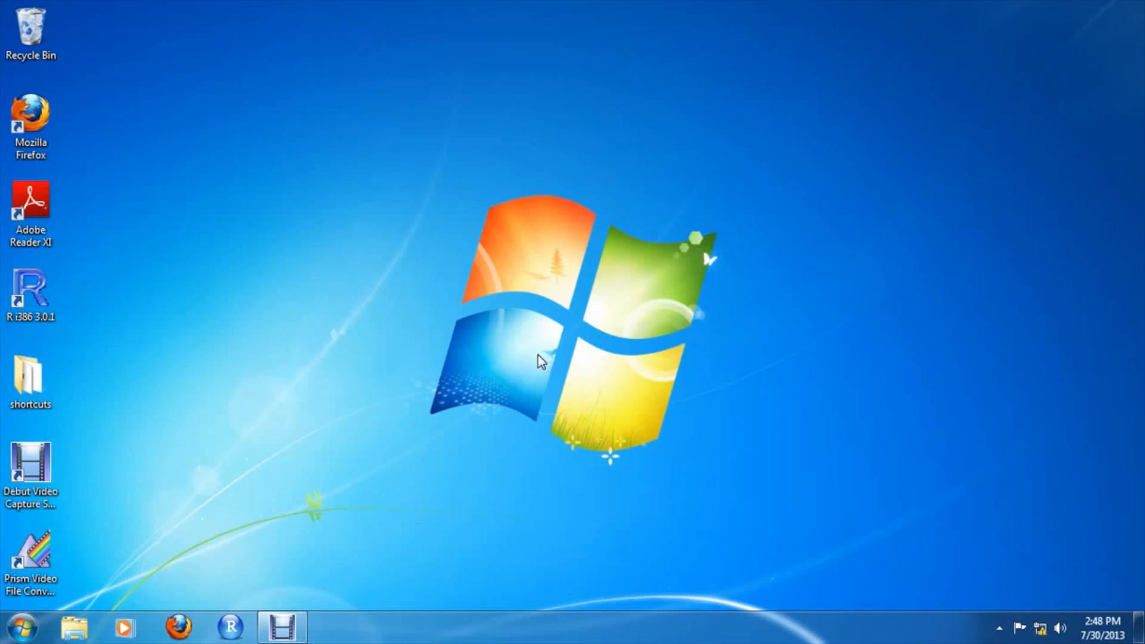
Launch R i386 3.0.1 from the desktop and print the current working directory with getwd()
{"action": "double_click", "coordinate": [38, 289]}
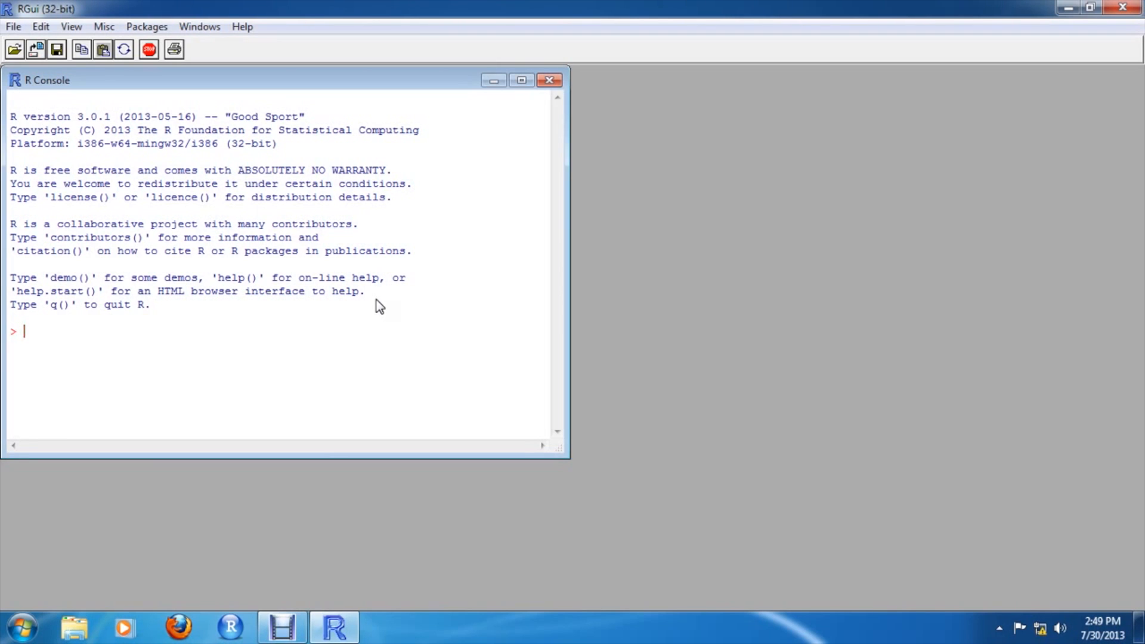
{"action": "type", "text": "getwd()"}
{"action": "key", "text": "Return"}
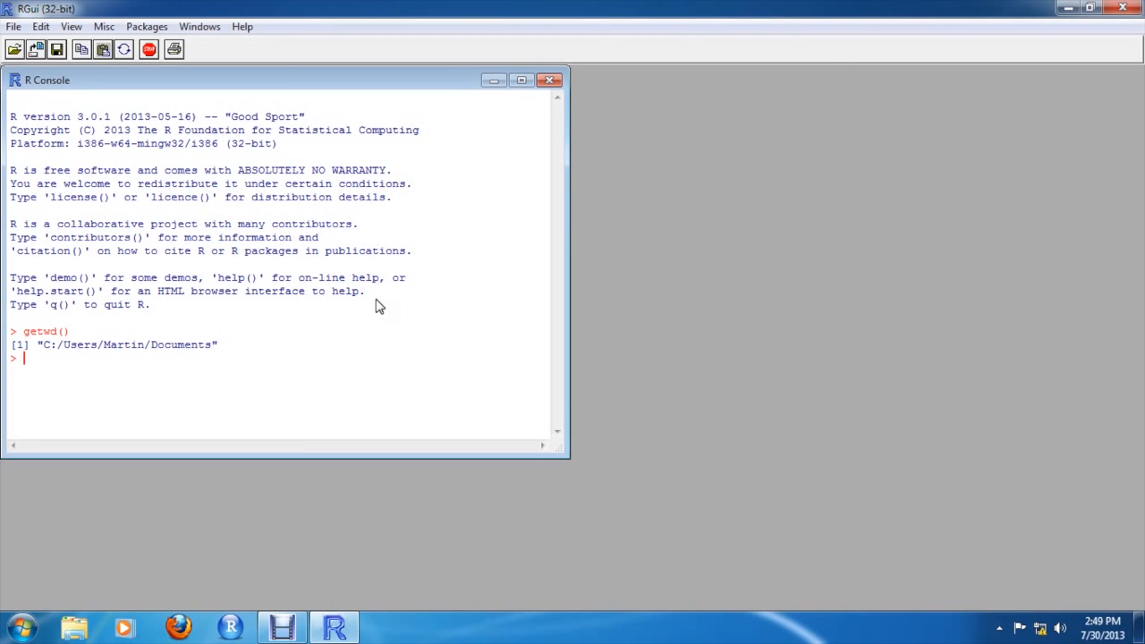
Set the working directory to the R folder inside the user's Documents directory with setwd() and check it with getwd()
{"action": "type", "text": "setwd(\"C:/Users/Martin/Documents/R\""}
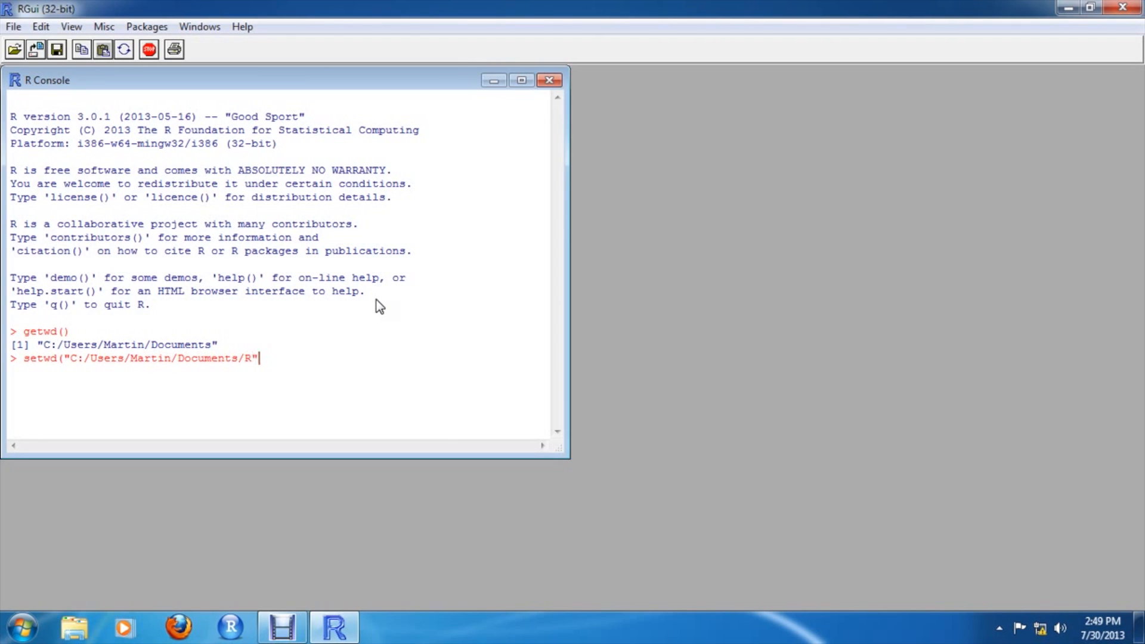
{"action": "type", "text": ")"}
{"action": "key", "text": "Return"}
{"action": "type", "text": "getwd()"}
{"action": "key", "text": "Return"}
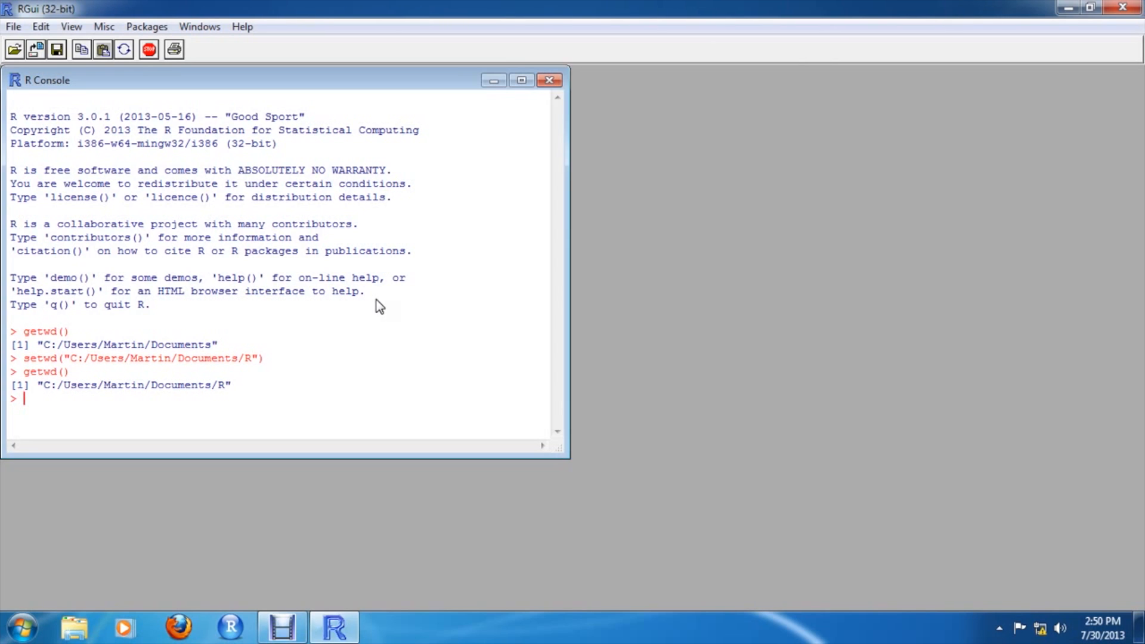
Try running Getwd() with a capital G to test case sensitivity
{"action": "type", "text": "Getwd()"}
{"action": "key", "text": "Return"}
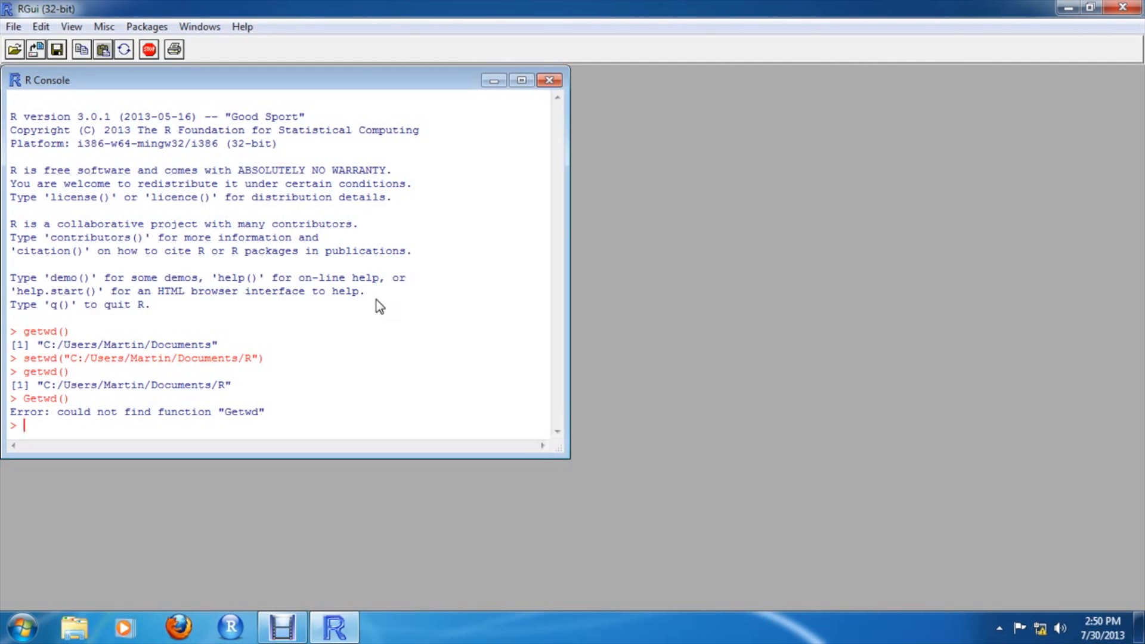
Set the number of printed digits to 4 with options(digits = 4)
{"action": "type", "text": "options(digits = 4"}
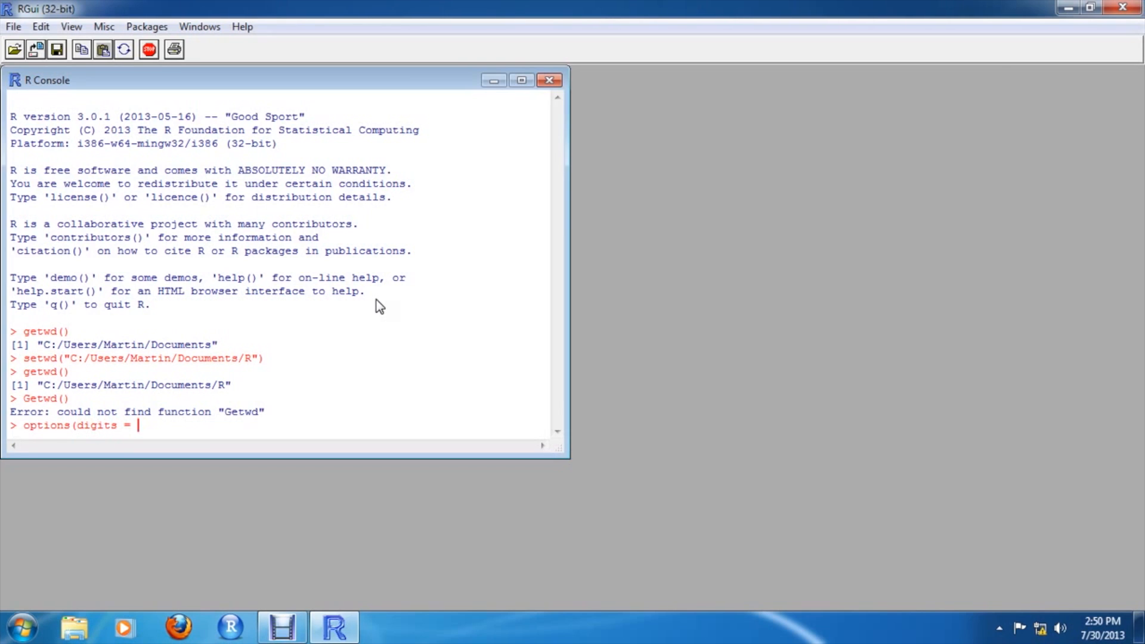
{"action": "type", "text": ")"}
{"action": "key", "text": "Return"}
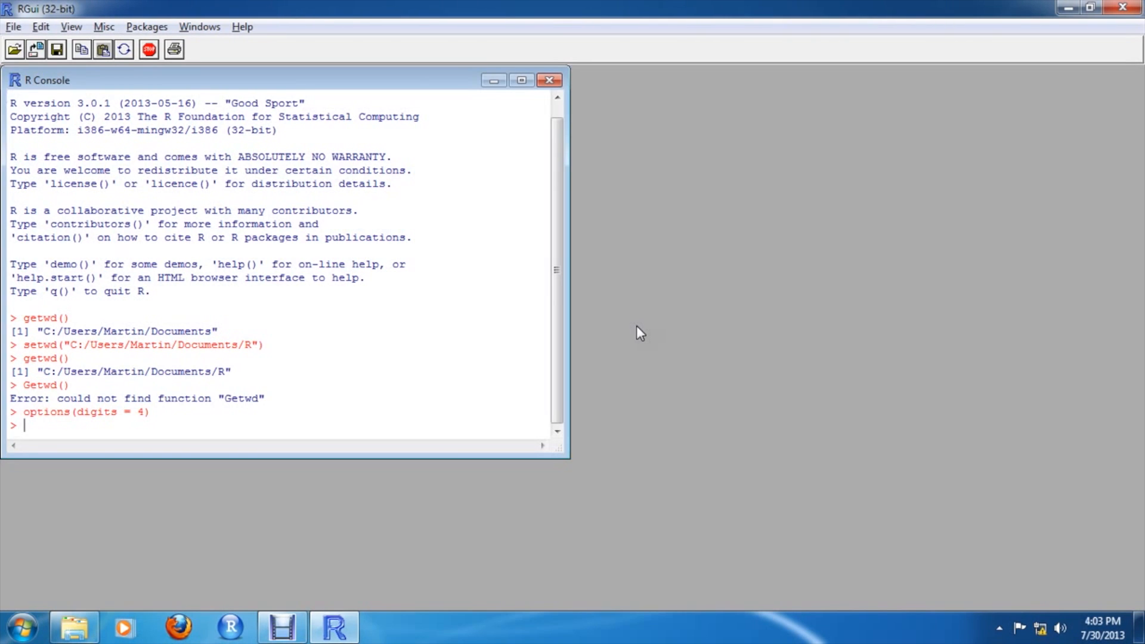
Evaluate the arithmetic expressions 2 + 2 and 2 * 3 in the console
{"action": "type", "text": "2 + 2"}
{"action": "key", "text": "Return"}
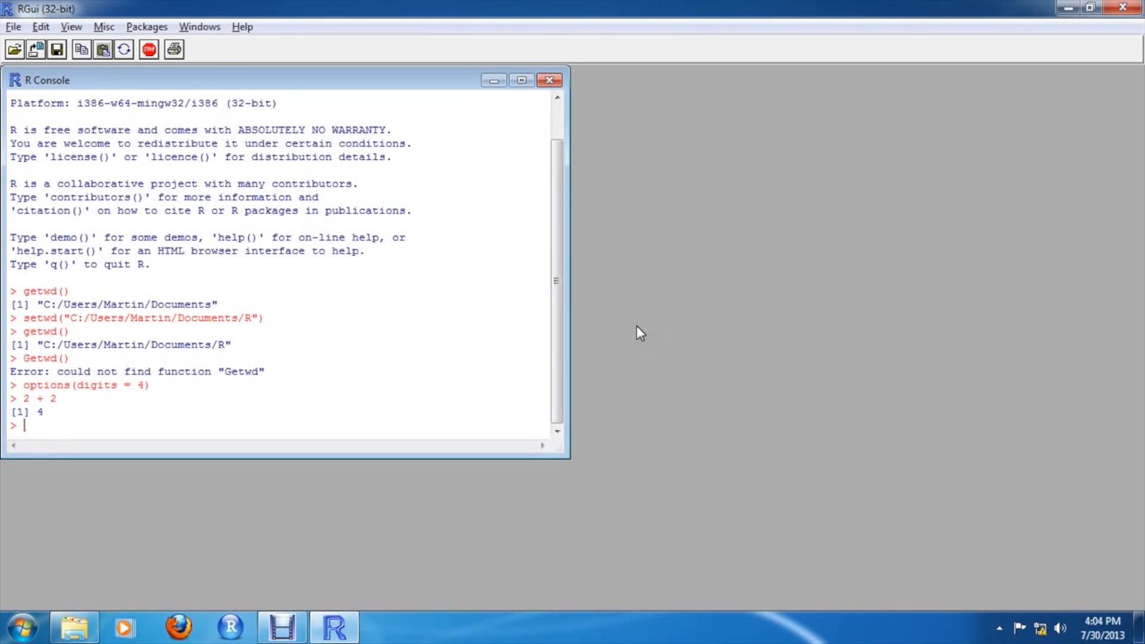
{"action": "type", "text": "2 * 3"}
{"action": "key", "text": "Return"}
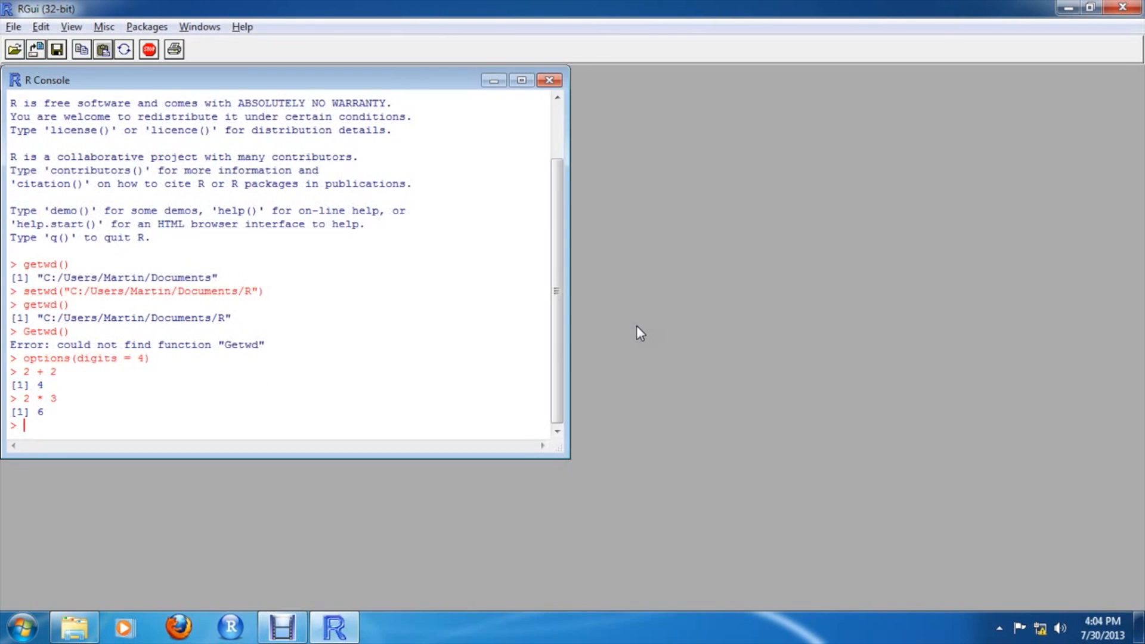
Evaluate the power expression 2^3
{"action": "type", "text": "2^3"}
{"action": "key", "text": "Return"}
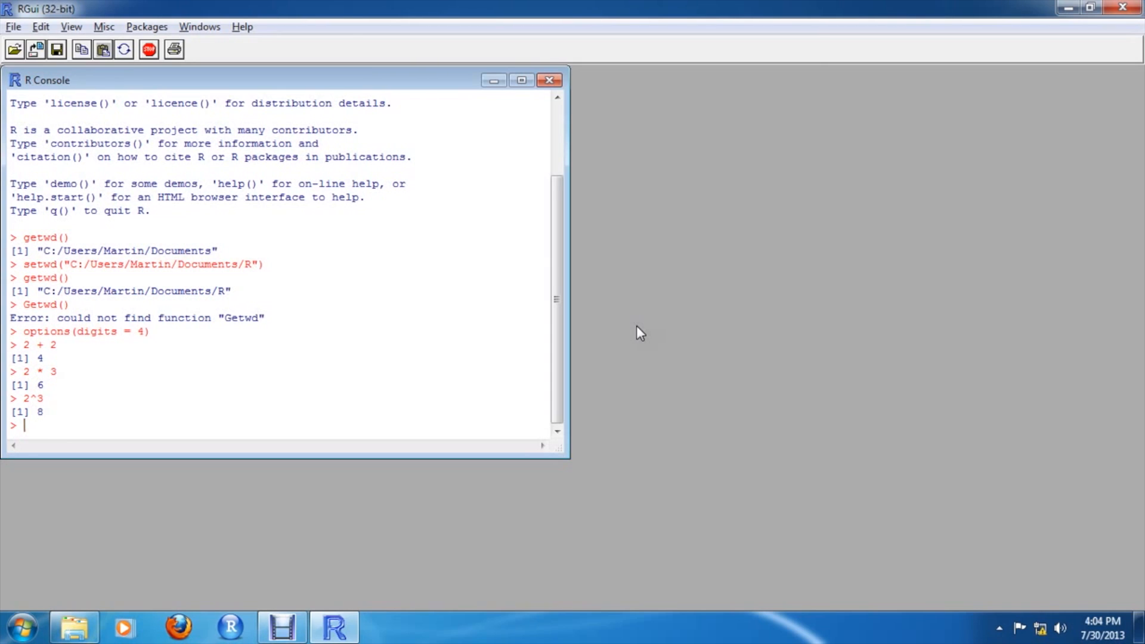
Compute the natural logarithms log(2.71821) and log(exp(1))
{"action": "type", "text": "log(2.71821)"}
{"action": "key", "text": "Return"}
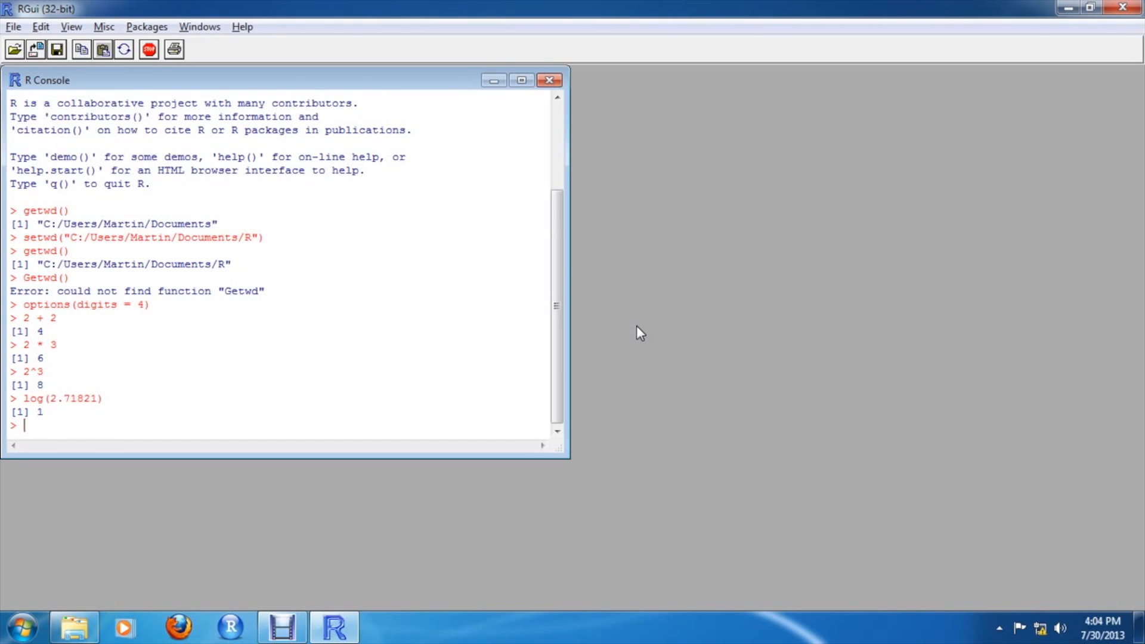
{"action": "type", "text": "log(exp(1))"}
{"action": "key", "text": "Return"}
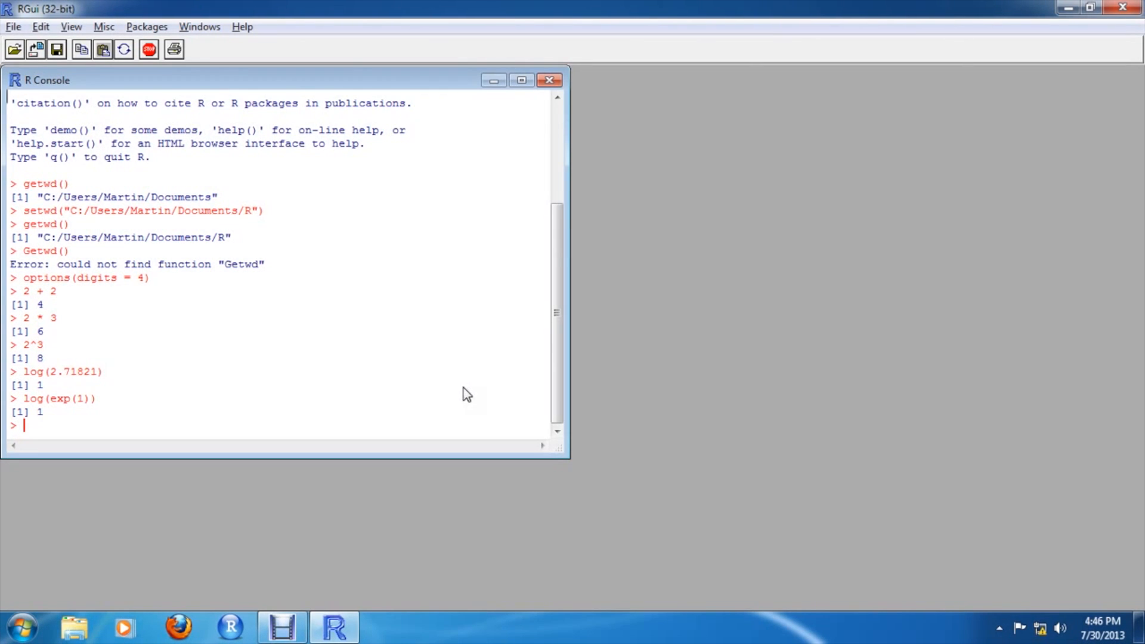
Create a vector X <- c(61, 63.5, 66, 68.5, 71)
{"action": "type", "text": "x <- c(61, 63.5, 66, 68.5,"}
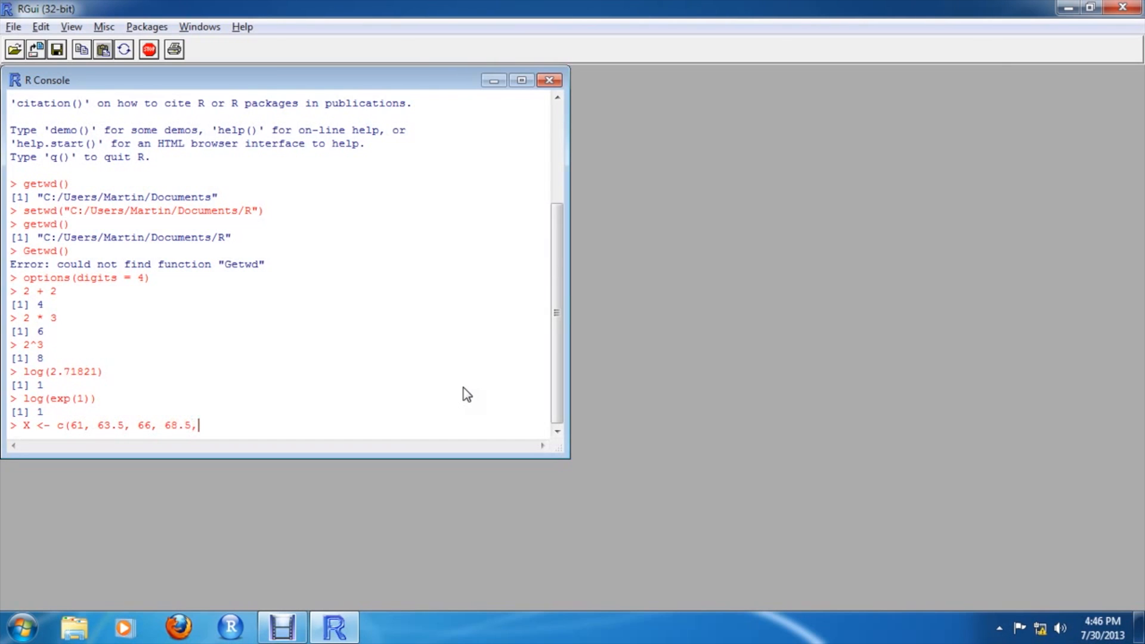
{"action": "type", "text": "7"}
{"action": "key", "text": "BackSpace"}
{"action": "type", "text": "71)"}
{"action": "key", "text": "Return"}
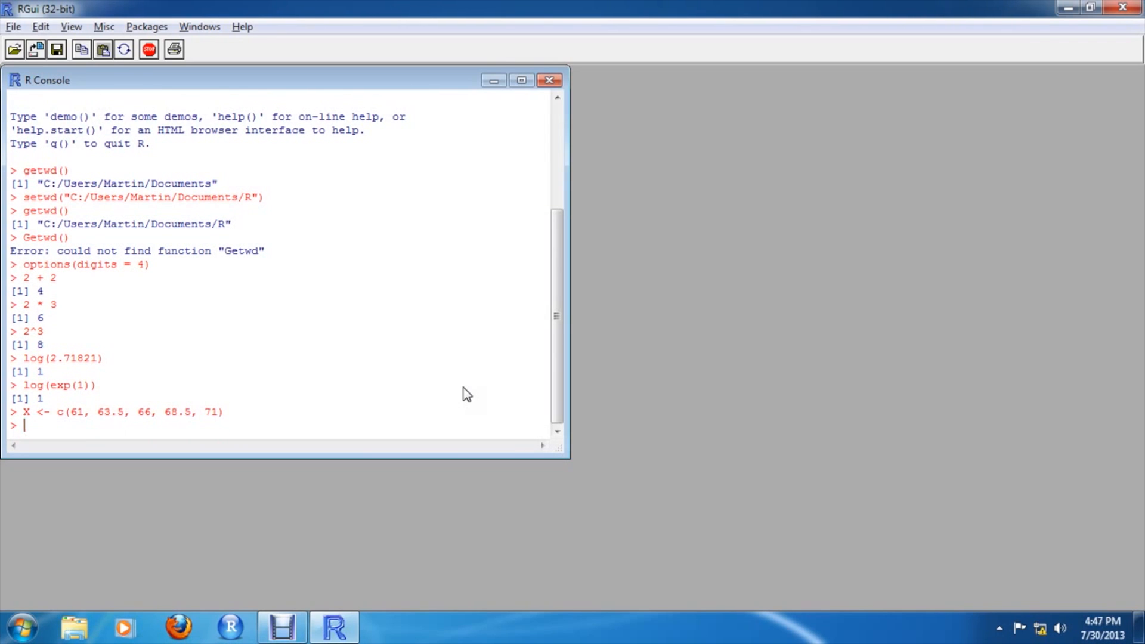
List the workspace objects with ls() and print the vector X
{"action": "type", "text": "ls()"}
{"action": "key", "text": "Return"}
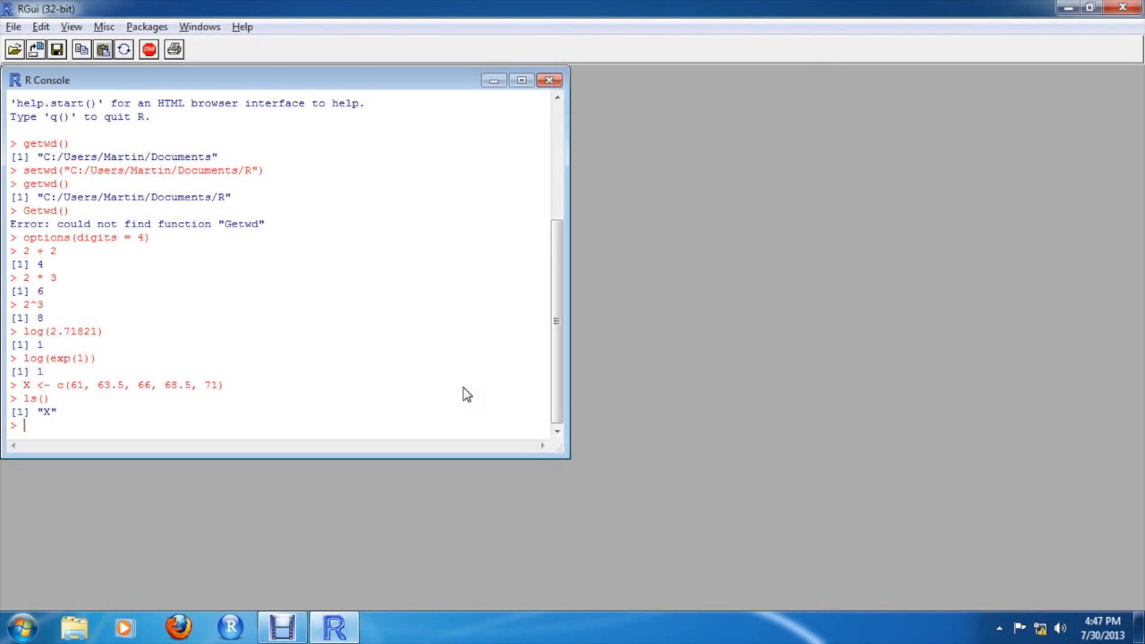
{"action": "type", "text": "X"}
{"action": "key", "text": "Return"}
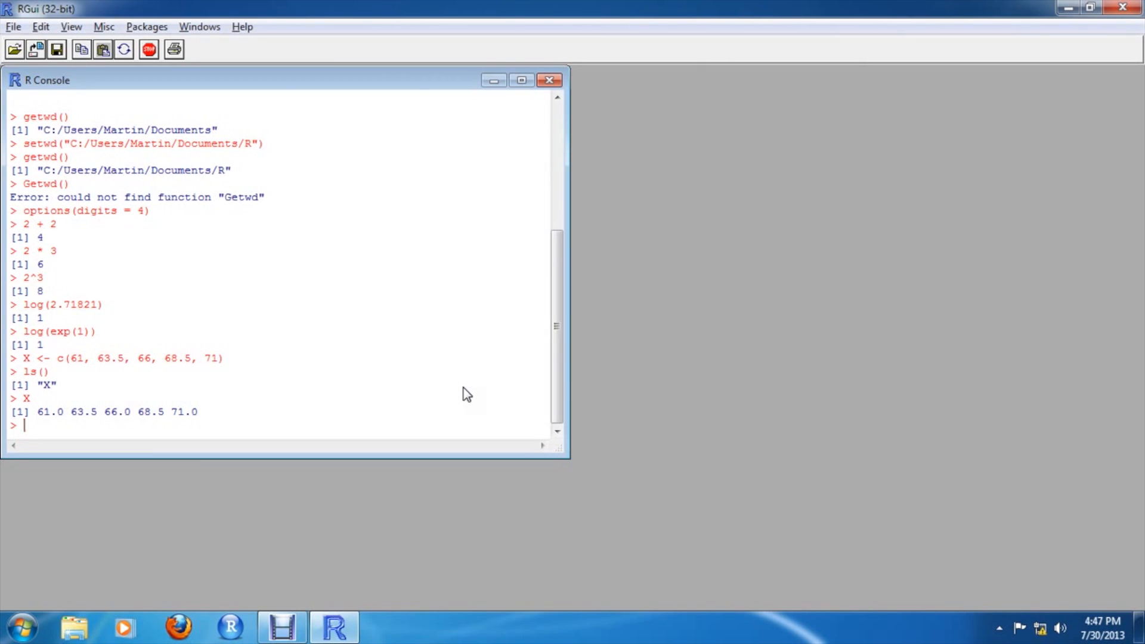
Standardize X as Z = (X - 66)/2.5 and print Z
{"action": "type", "text": "Z = (X - 66)/2.5"}
{"action": "key", "text": "Return"}
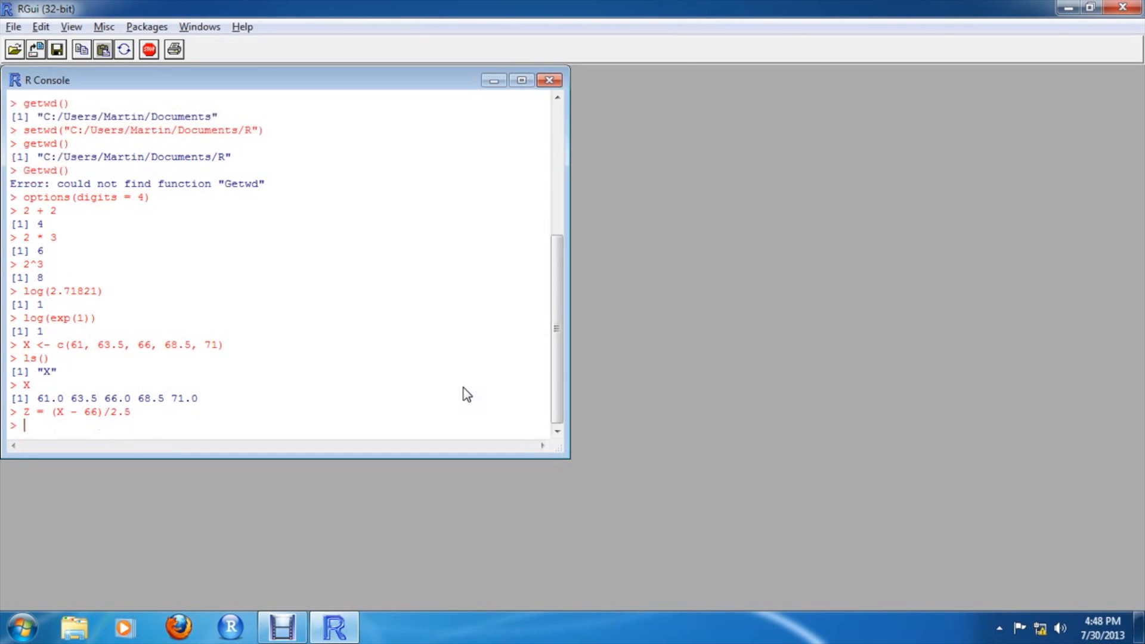
{"action": "type", "text": "Z"}
{"action": "key", "text": "Return"}
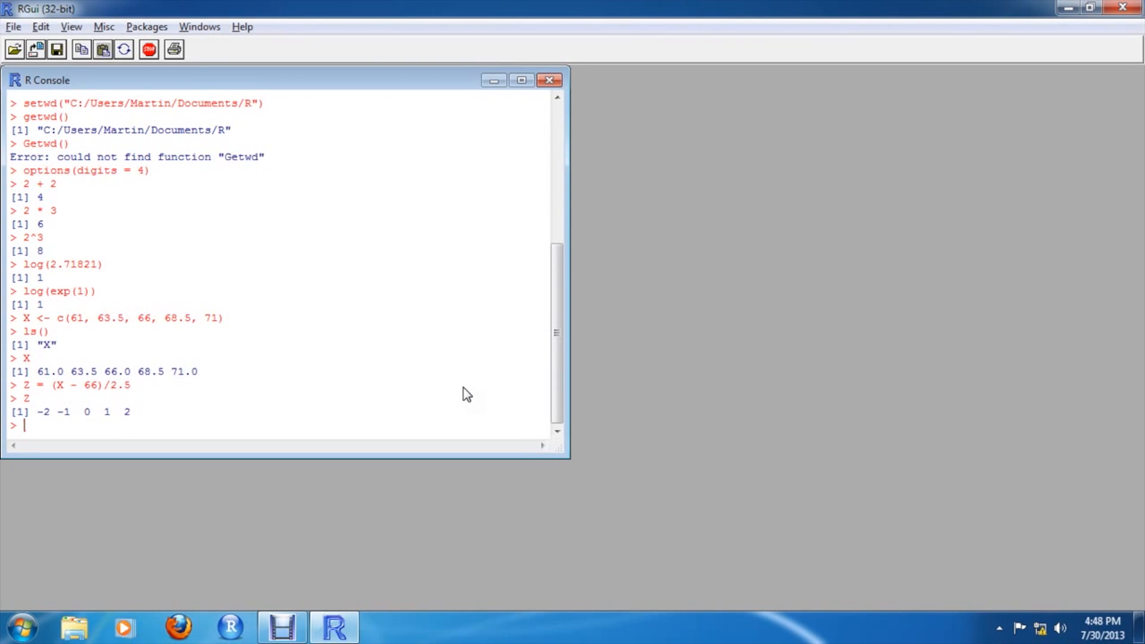
Compute the mean of X
{"action": "type", "text": "mean(X)"}
{"action": "key", "text": "Return"}
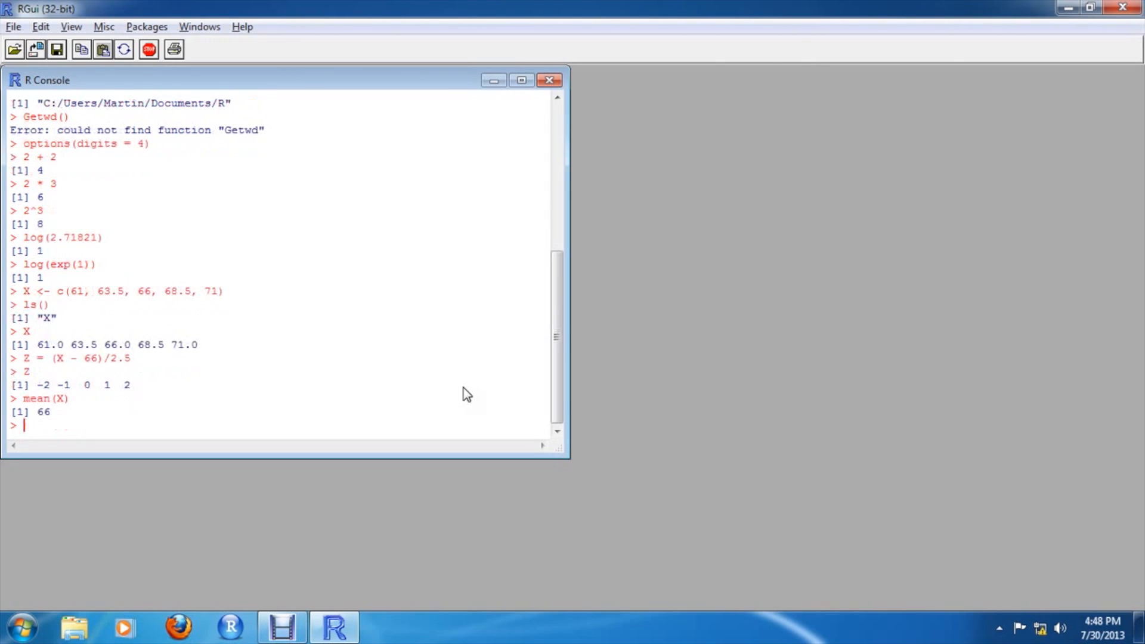
Compute the variance and standard deviation of X with var(X) and sd(X)
{"action": "type", "text": "var(X)"}
{"action": "key", "text": "Return"}
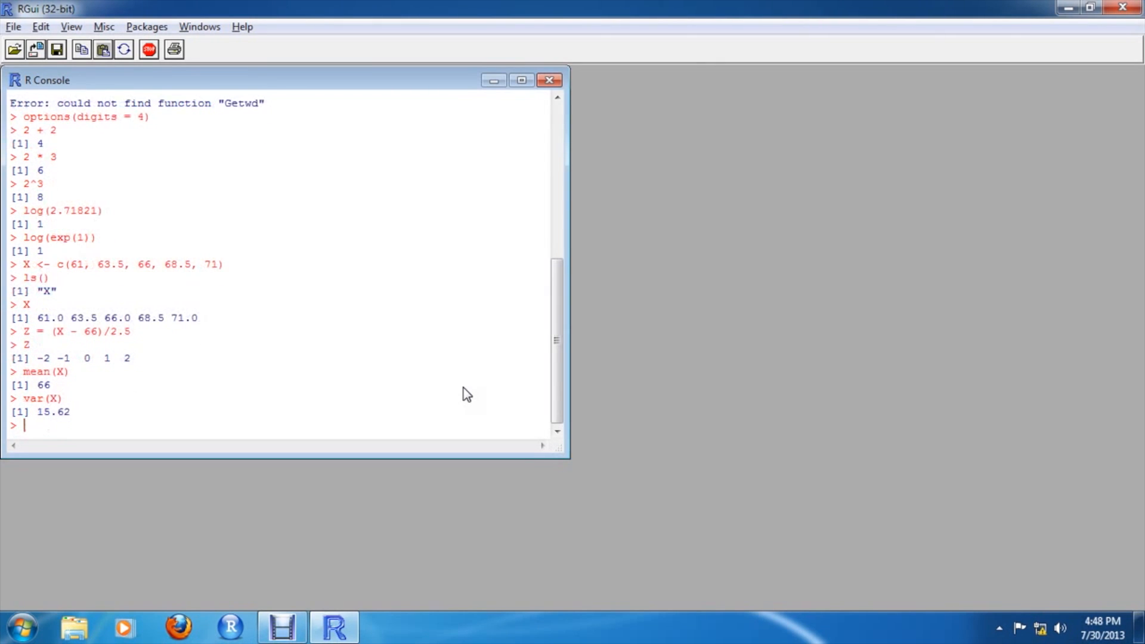
{"action": "type", "text": "sd(X)"}
{"action": "key", "text": "Return"}
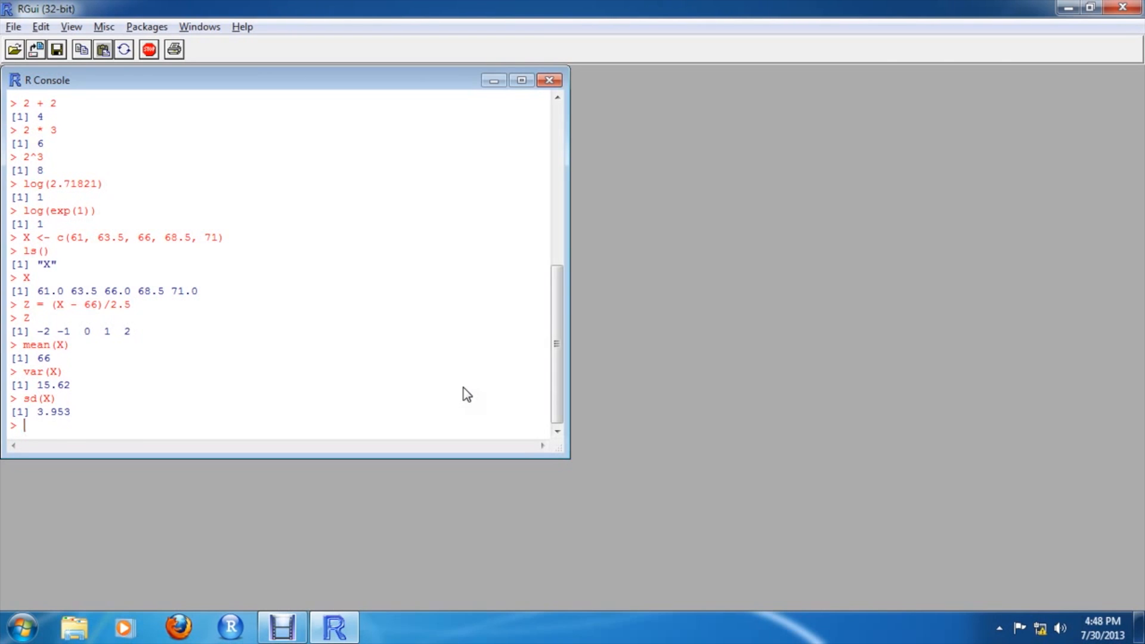
Generate X100 <- rnorm(100, mean = 66, sd = 2.5) as 100 random normal values
{"action": "type", "text": "X100 <- rnorm(100, "}
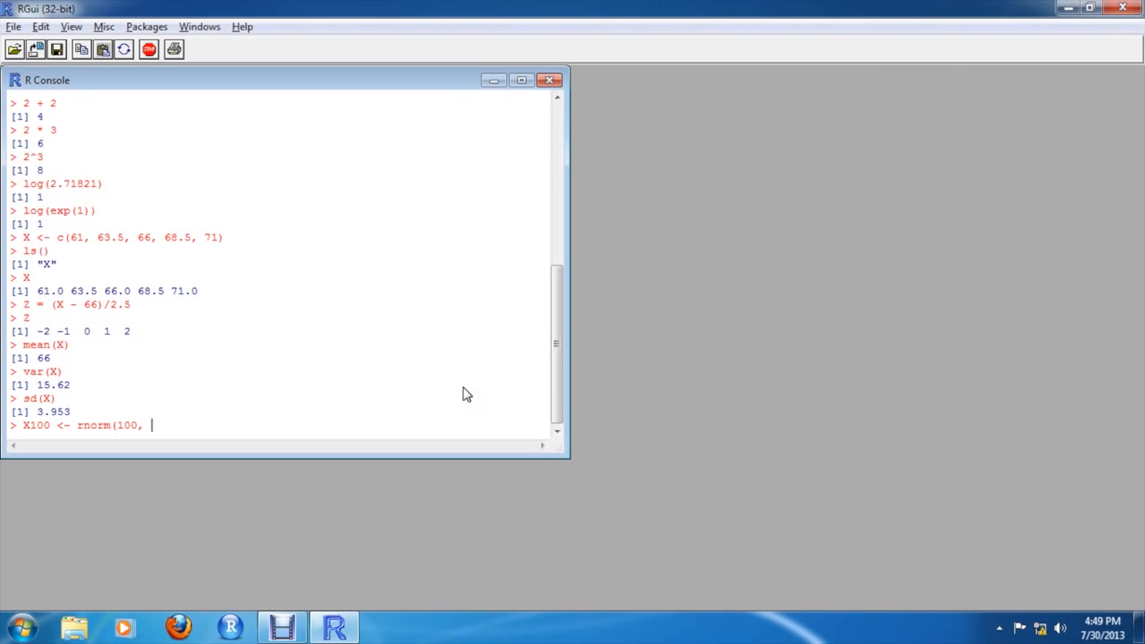
{"action": "type", "text": "mean = 66, sd =2.5"}
{"action": "key", "text": "BackSpace"}
{"action": "key", "text": "BackSpace"}
{"action": "key", "text": "BackSpace"}
{"action": "type", "text": "2.5)"}
{"action": "key", "text": "Return"}
Compute the mean and standard deviation of X100
{"action": "type", "text": "mean("}
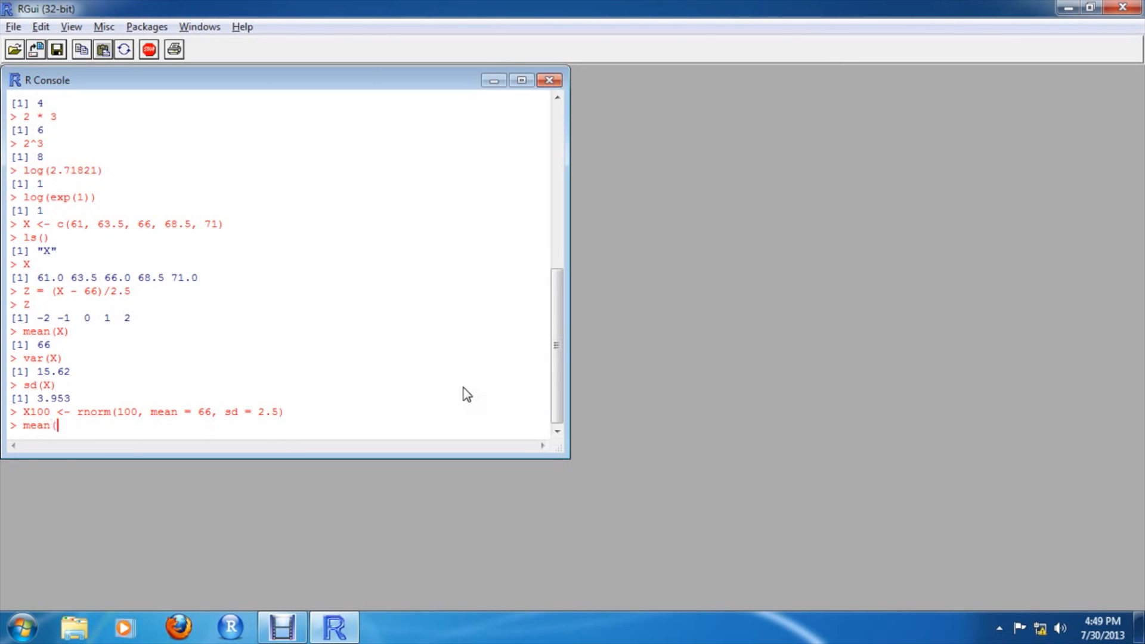
{"action": "type", "text": "X100)"}
{"action": "key", "text": "Return"}
{"action": "type", "text": "sd("}
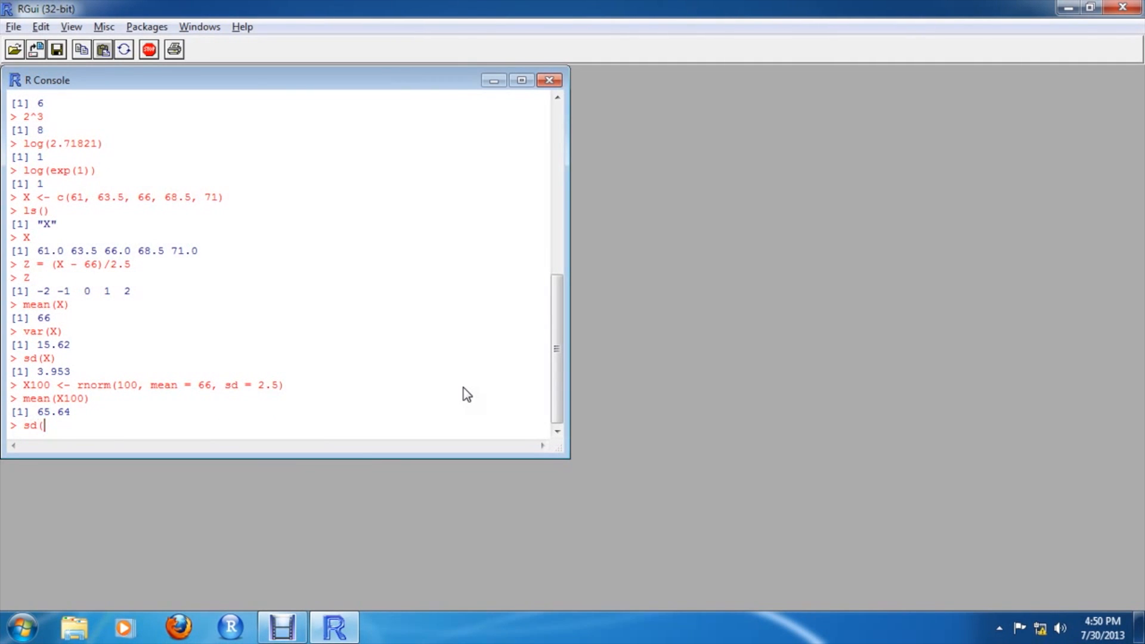
{"action": "type", "text": "X100)"}
{"action": "key", "text": "Return"}
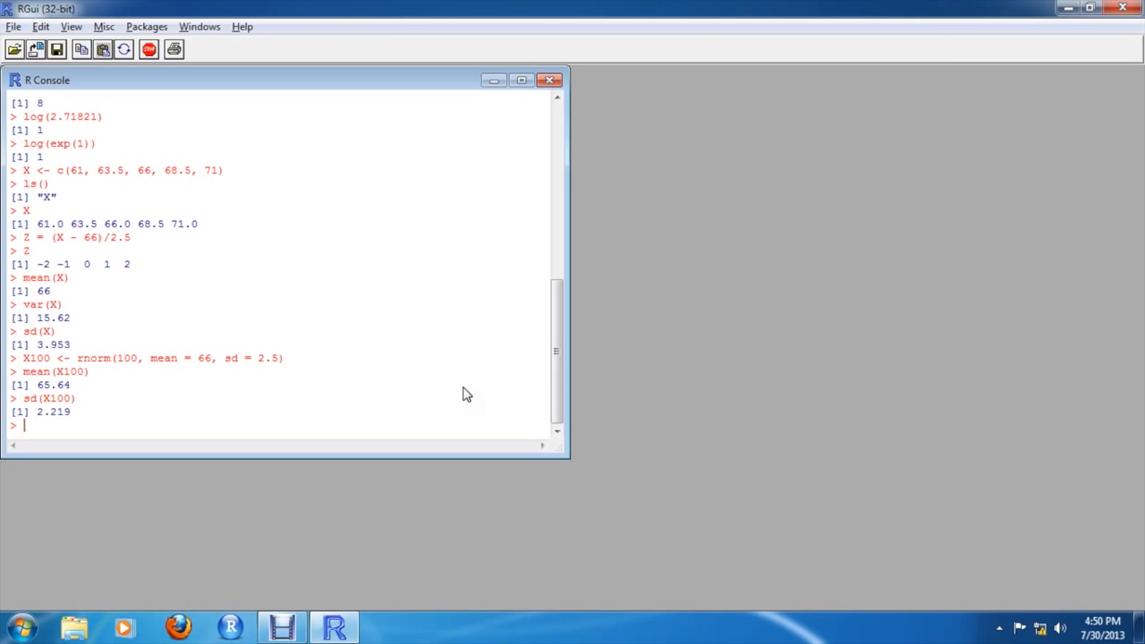
Plot a histogram of X100 with hist(X100)
{"action": "type", "text": "hist(X100)"}
{"action": "key", "text": "Return"}
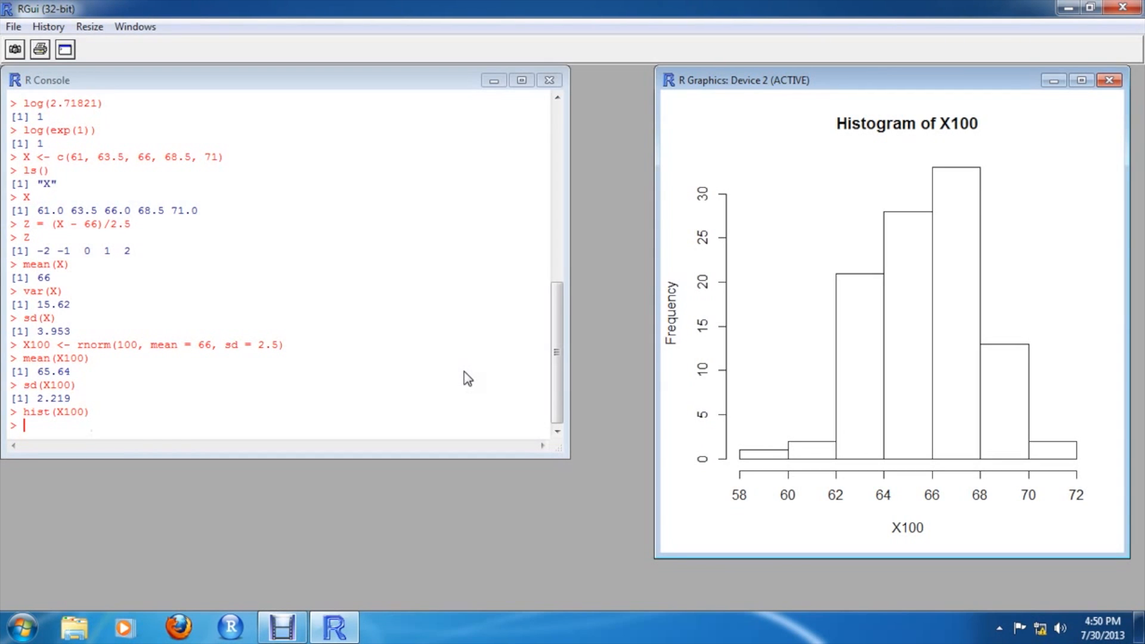
Set the random number seed with set.seed(100)
{"action": "left_click", "coordinate": [149, 85]}
{"action": "type", "text": "set"}
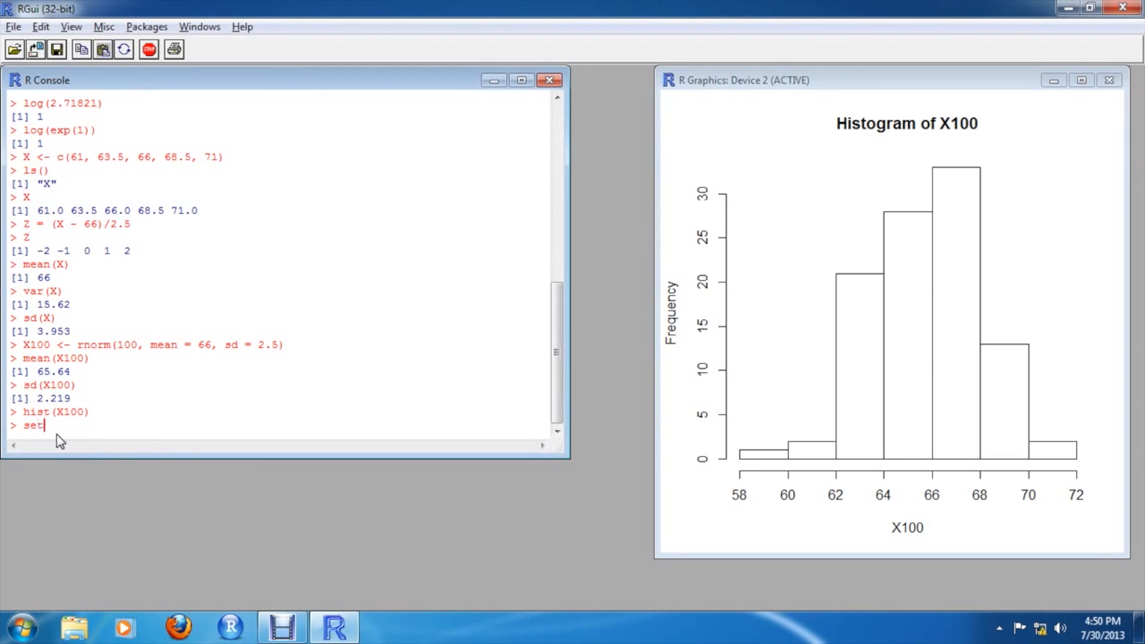
{"action": "type", "text": ".seed(100)"}
{"action": "key", "text": "Return"}
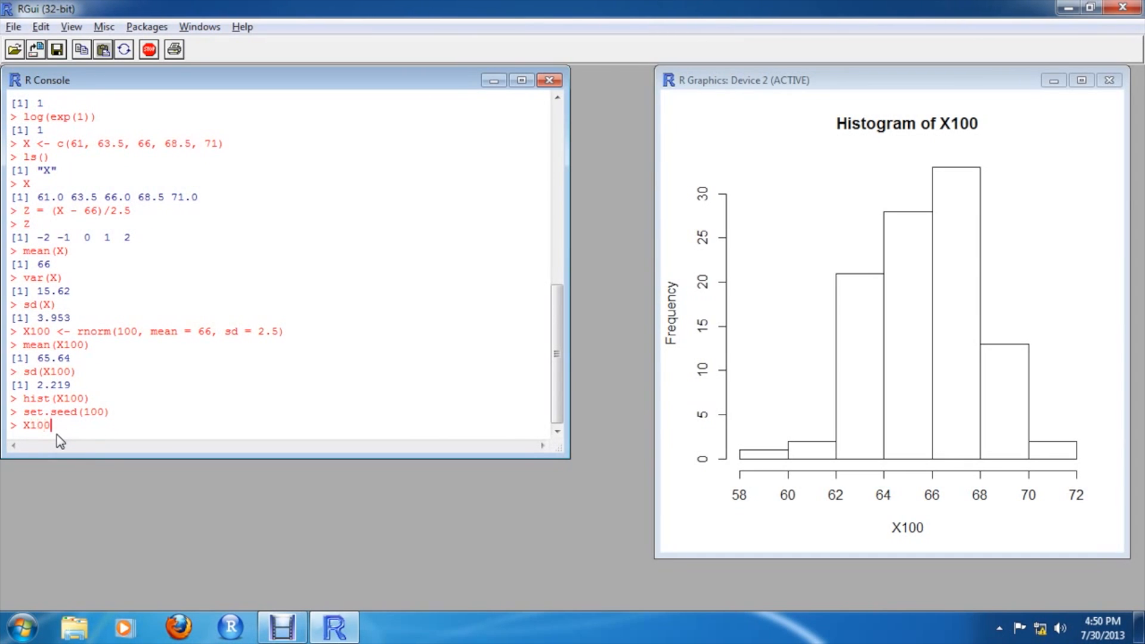
Generate X100a <- rnorm(100, mean = 66, sd =2.5) as 100 reproducible random normal values
{"action": "type", "text": "X100a <- rnorm(100, mean = 66"}
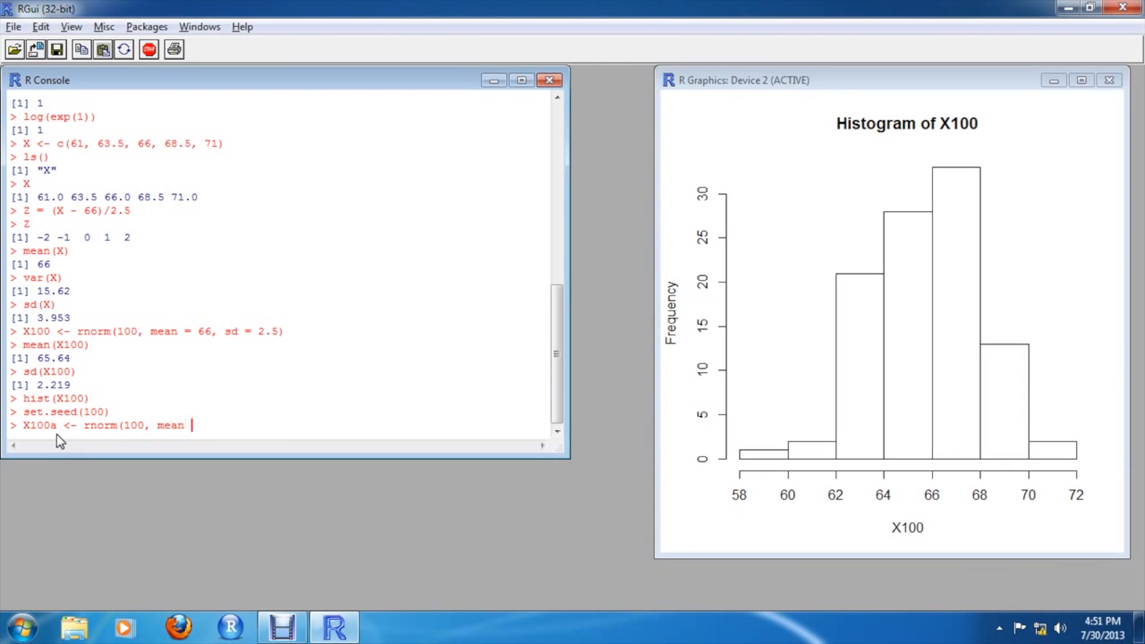
{"action": "type", "text": ", sd =2.5)"}
{"action": "key", "text": "Return"}
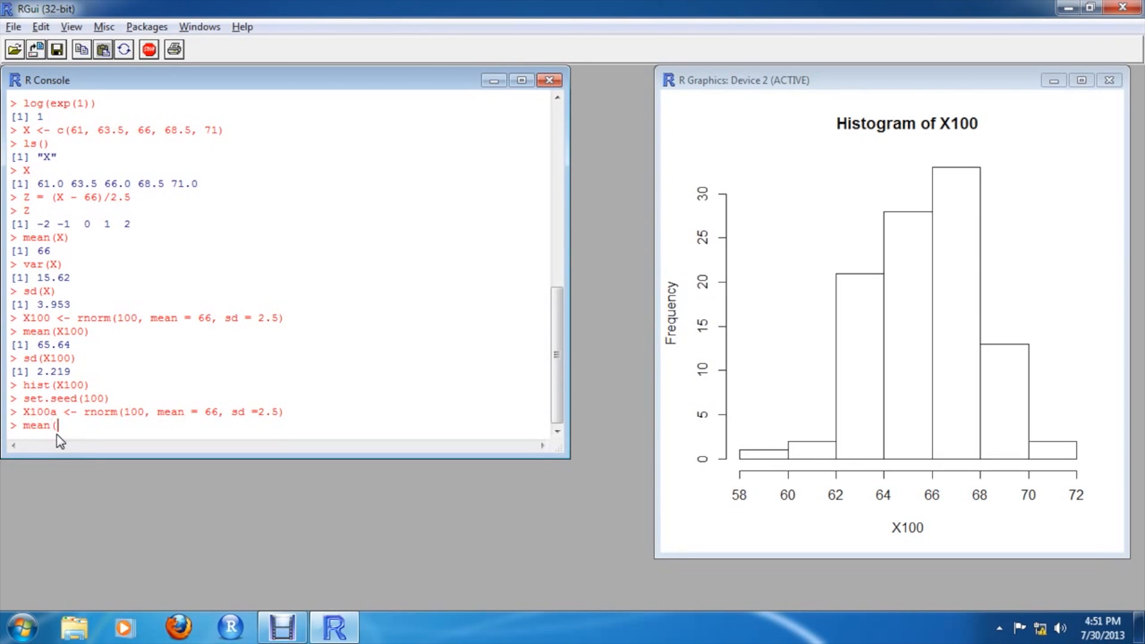
Compute the mean and standard deviation of X100a with mean(X100a) and sd(X100a)
{"action": "type", "text": "mean(X100a)"}
{"action": "key", "text": "Return"}
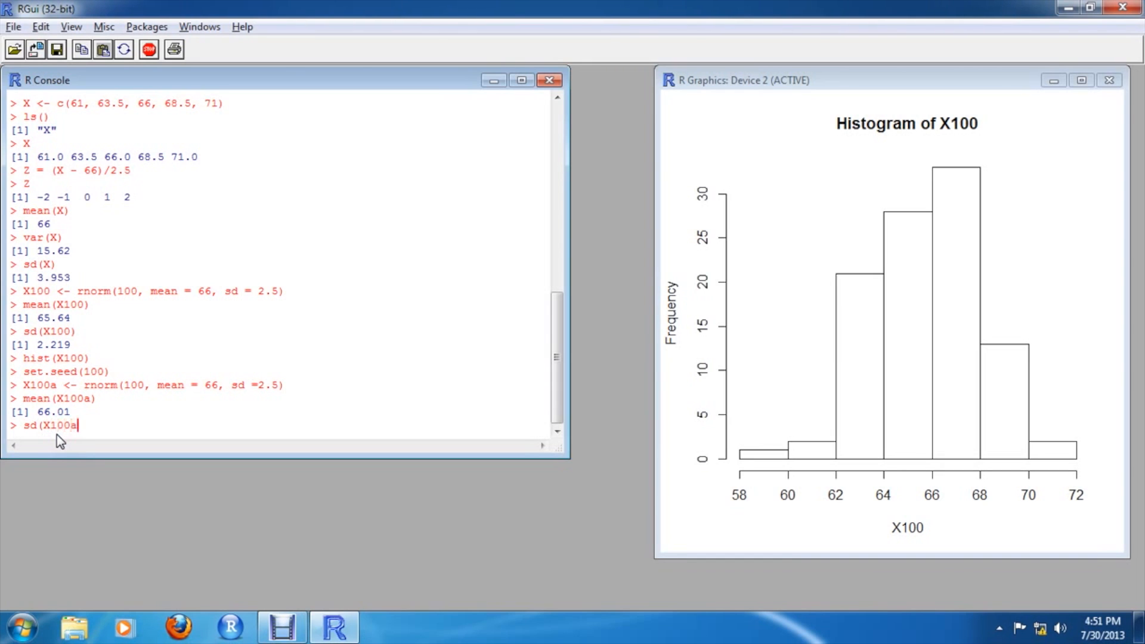
{"action": "type", "text": ")"}
{"action": "key", "text": "Return"}
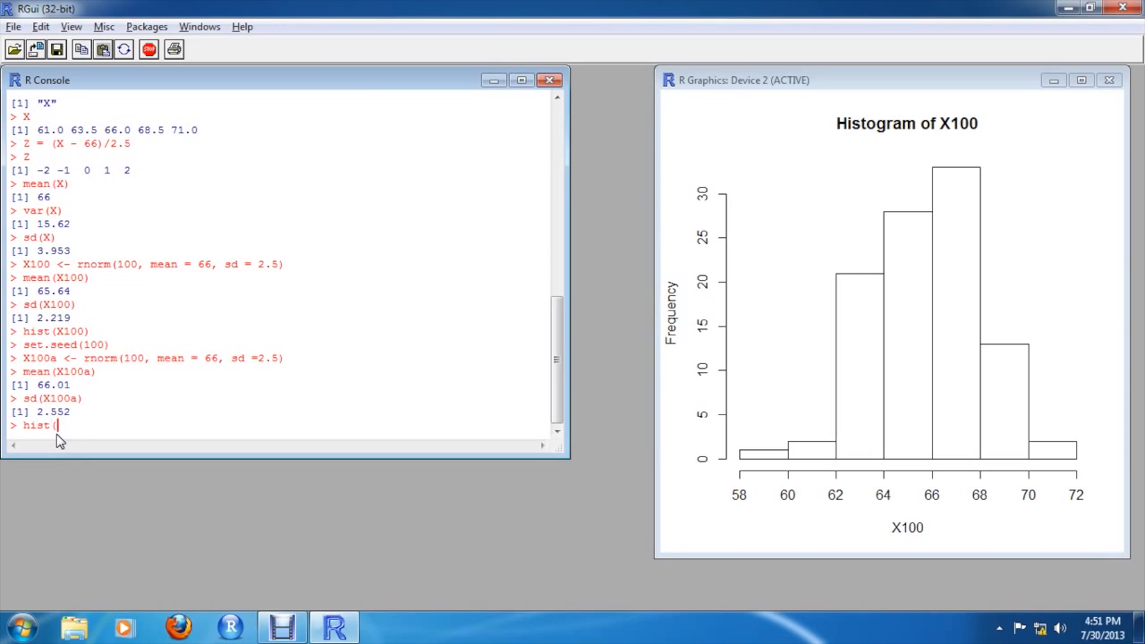
Plot a histogram of X100a and compute its quantiles with quantile(X100a)
{"action": "type", "text": "0a)"}
{"action": "key", "text": "Return"}
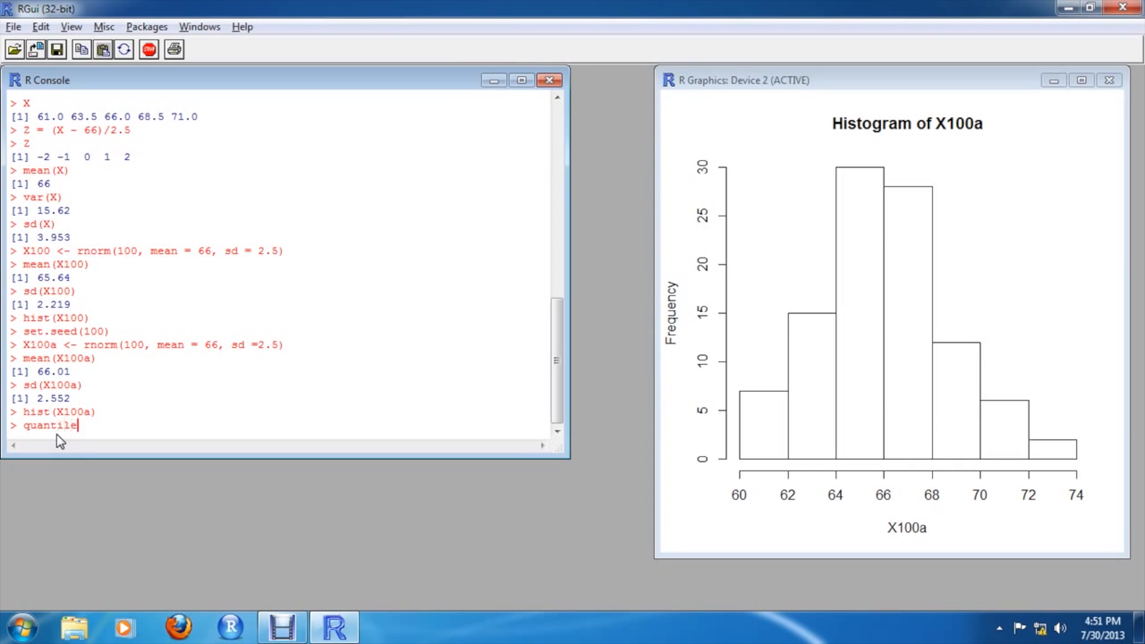
{"action": "type", "text": "100a)"}
{"action": "key", "text": "Return"}
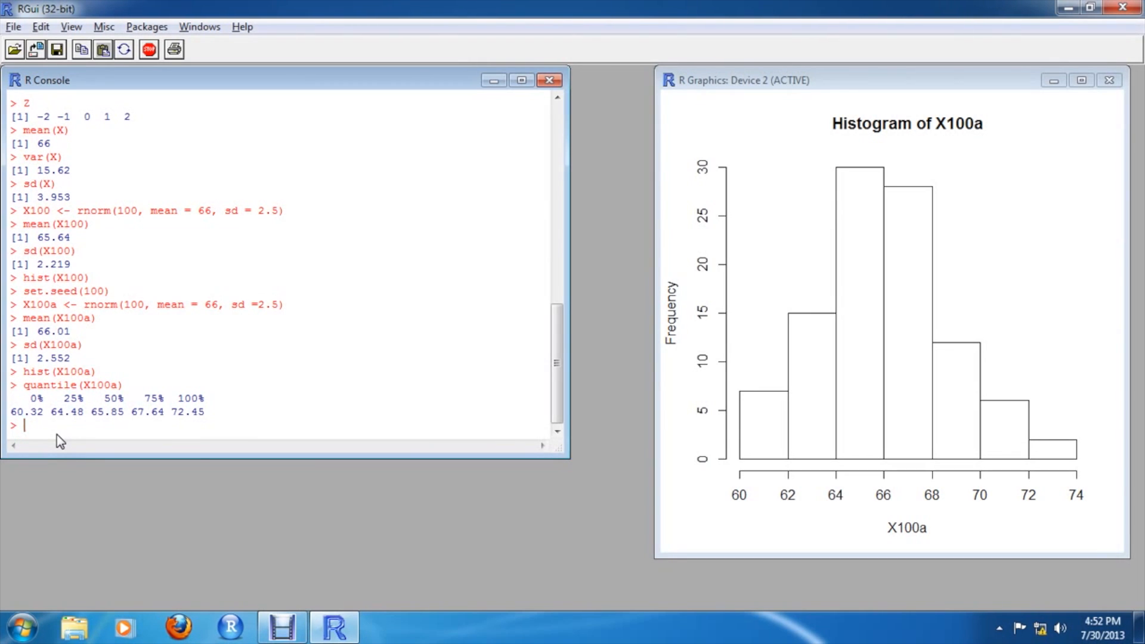
Set the random number seed with set.seed(666)
{"action": "type", "text": "set.seed(666)"}
{"action": "key", "text": "Return"}
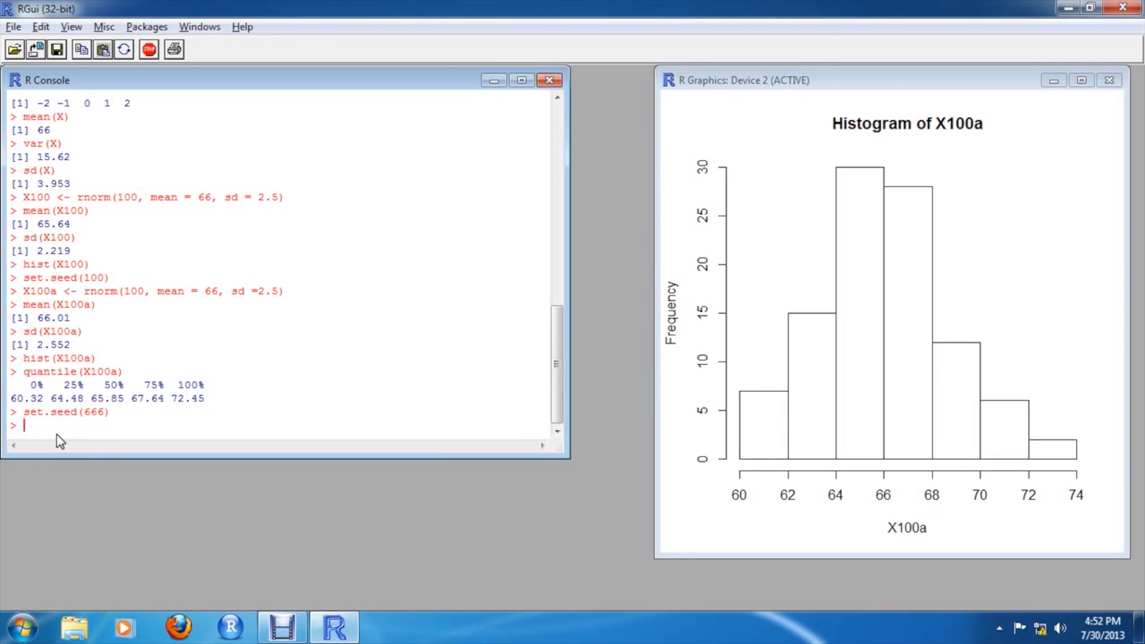
Generate zdraw <- rnorm(20000, mean = 0, sd = 1) as 20000 standard normal draws
{"action": "type", "text": "zdraw <- rnorm(20000"}
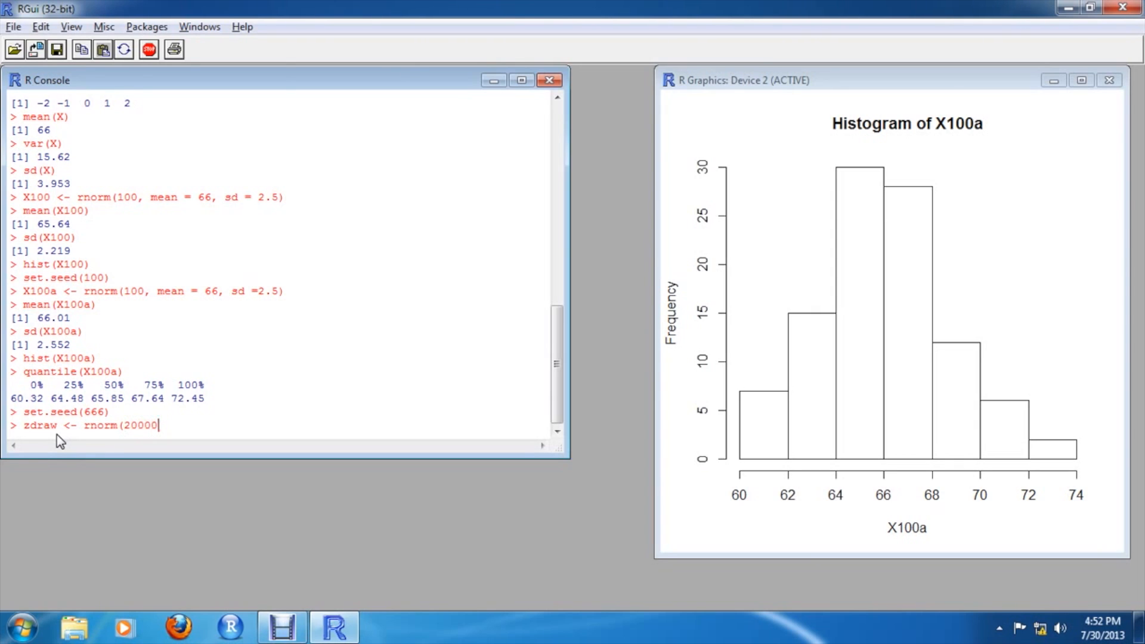
{"action": "type", "text": ", mean = 0, sd = 1)"}
{"action": "key", "text": "Return"}
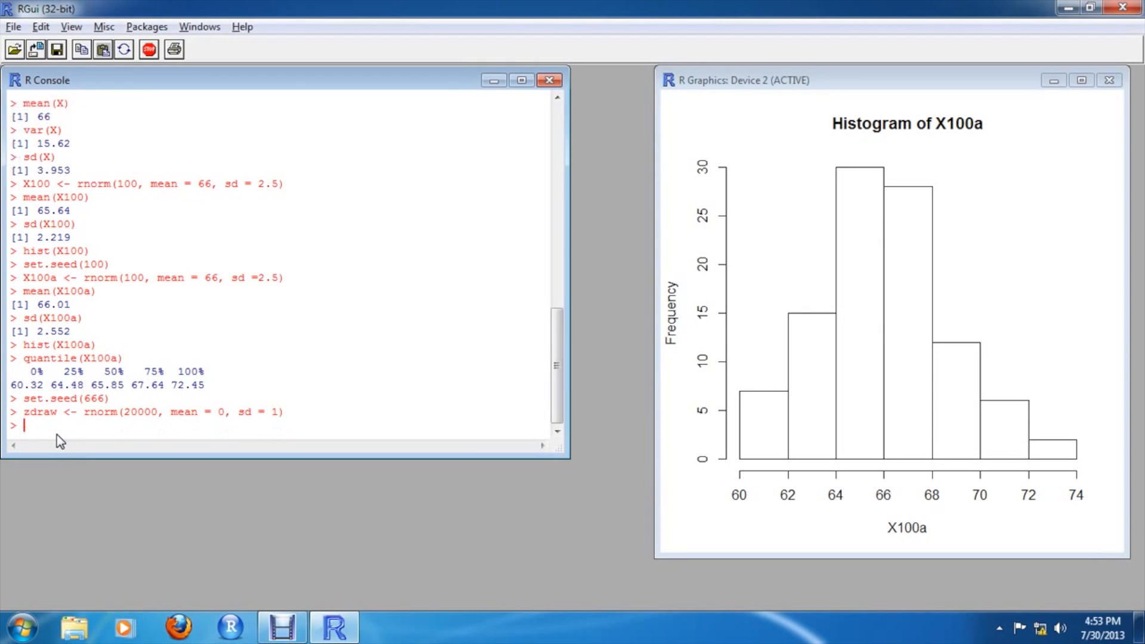
Compute the mean of zdraw with mean(zdraw)
{"action": "type", "text": "mean(zdraw)"}
{"action": "key", "text": "Return"}
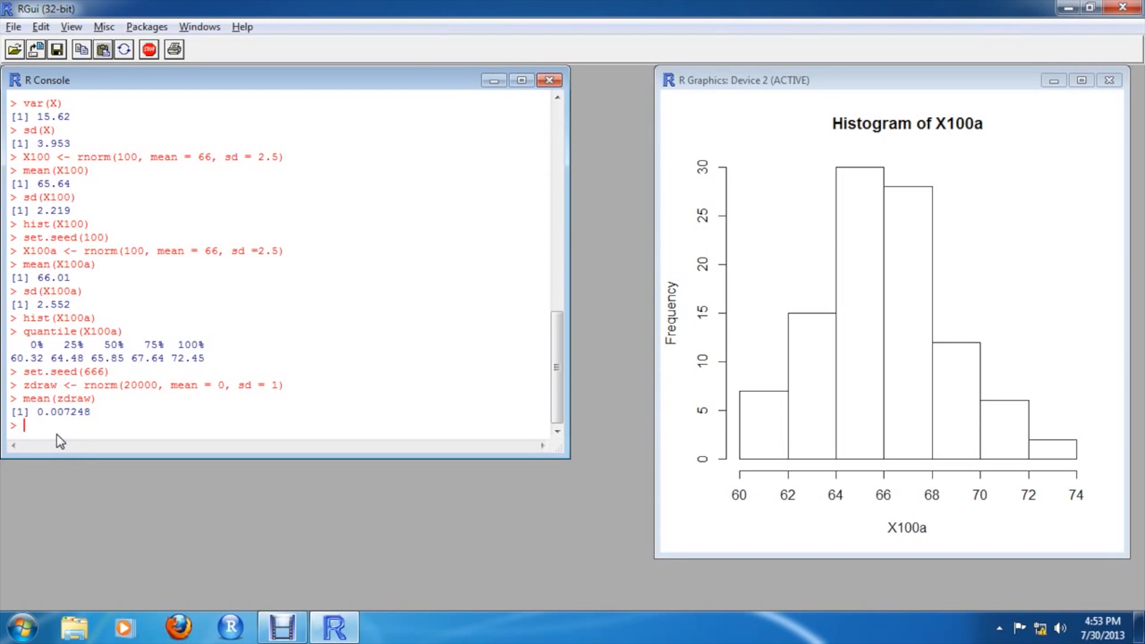
Compute the 1%, 5%, 95% and 99% quantiles of zdraw with quantile(zdraw, prob = c(0.01, 0.05, 0.95, 0.99))
{"action": "type", "text": "quantile(zdraw, prob "}
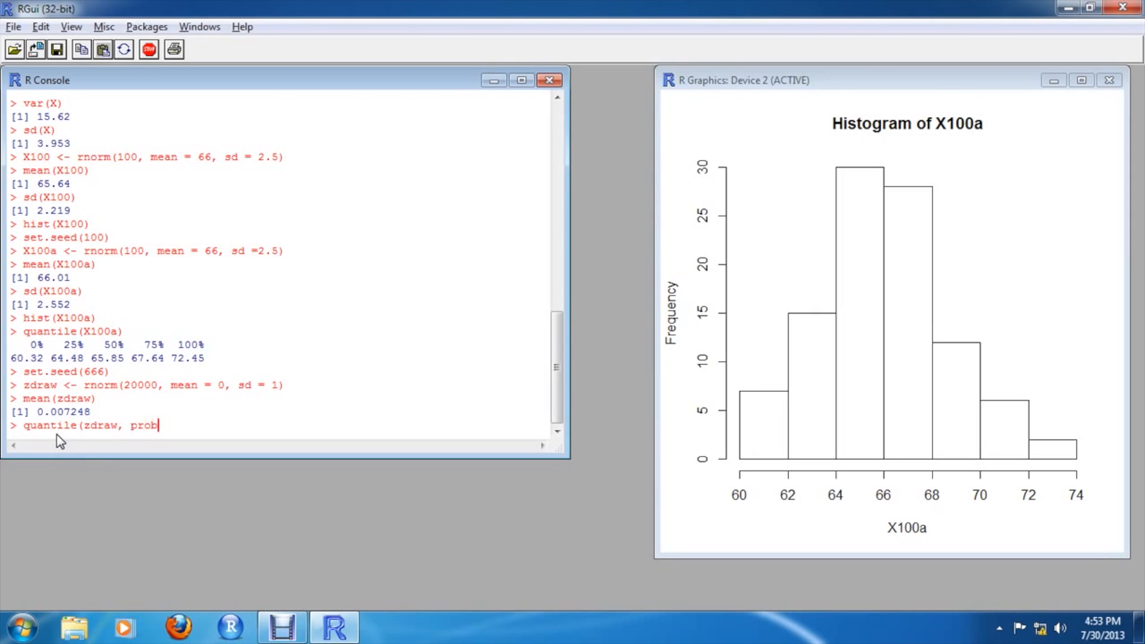
{"action": "type", "text": "= c("}
{"action": "type", "text": "0.01, 0.05, 0.95, 0."}
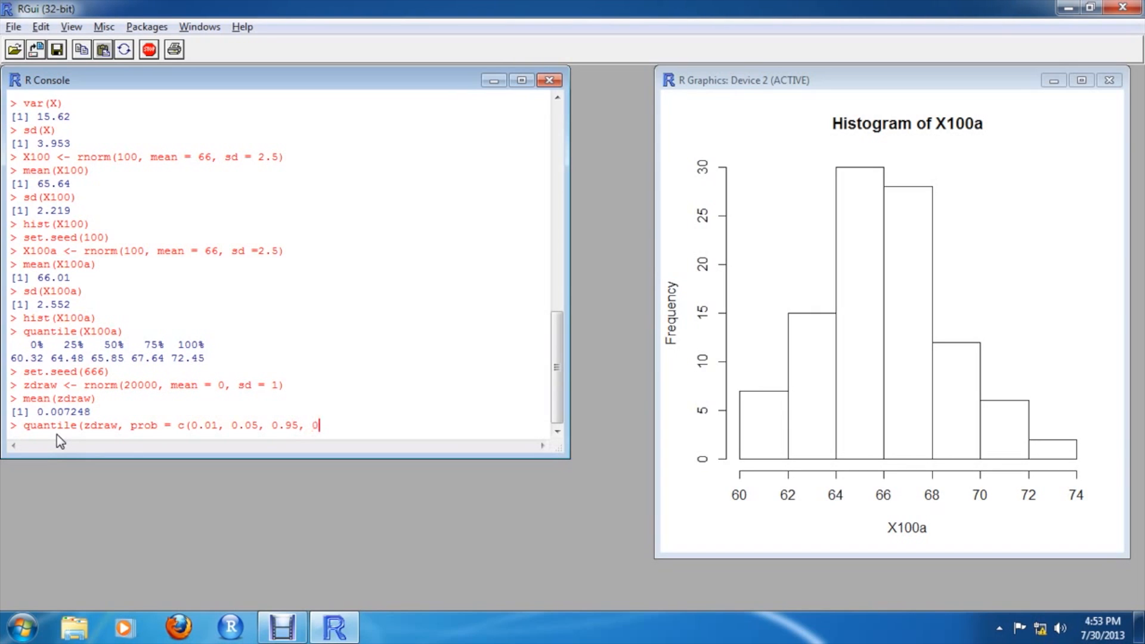
{"action": "type", "text": "99))"}
{"action": "key", "text": "Return"}
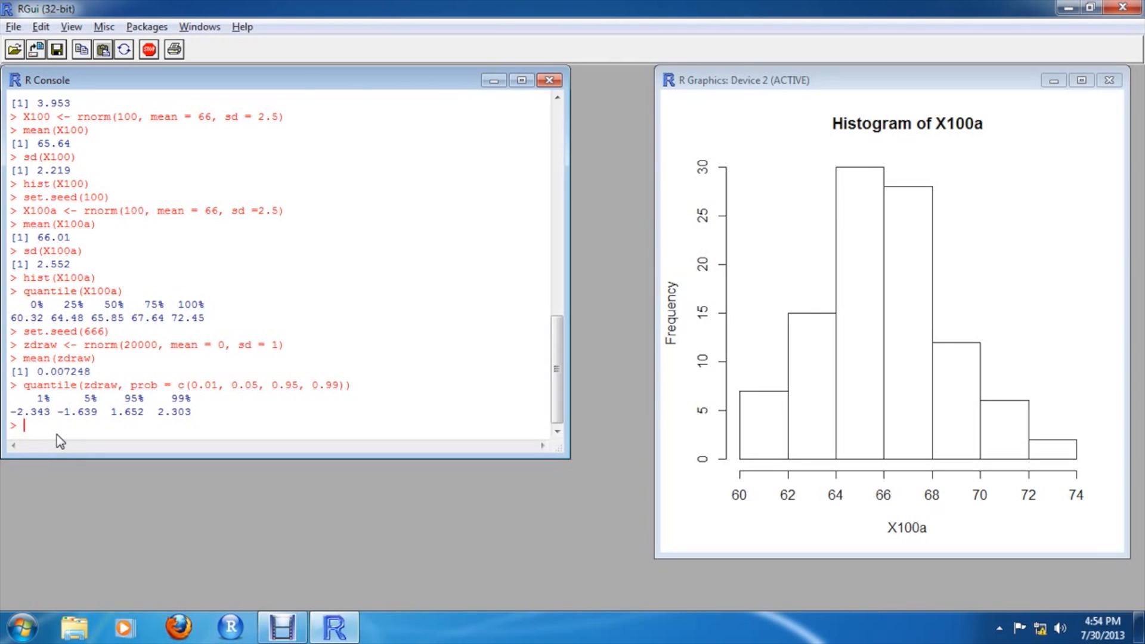
Plot the density curve of zdraw with plot(density(zdraw))
{"action": "type", "text": "plot(density(zdraw)"}
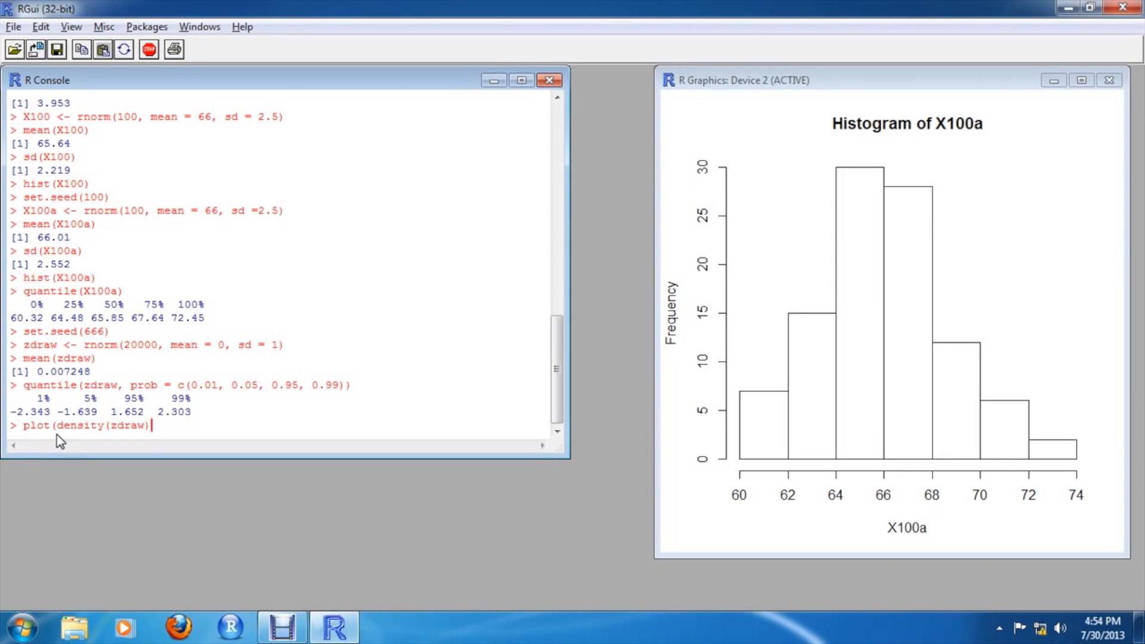
{"action": "type", "text": ")"}
{"action": "key", "text": "Return"}
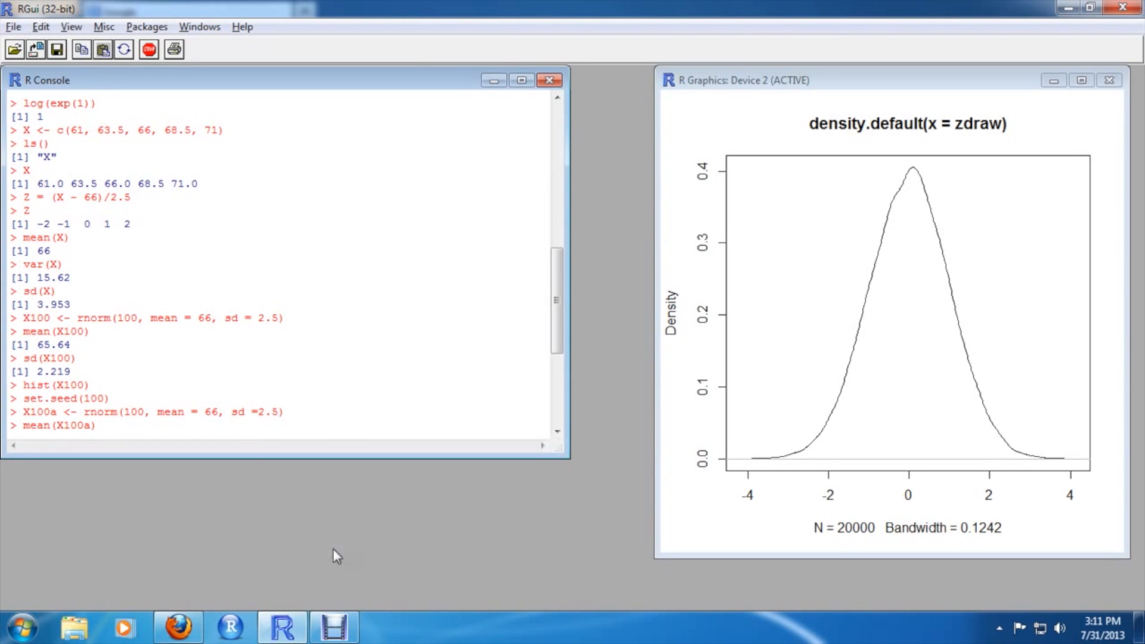
{"action": "left_click", "coordinate": [178, 627]}
{"action": "left_click", "coordinate": [294, 37]}
{"action": "type", "text": "www.pearsonhighered.co"}
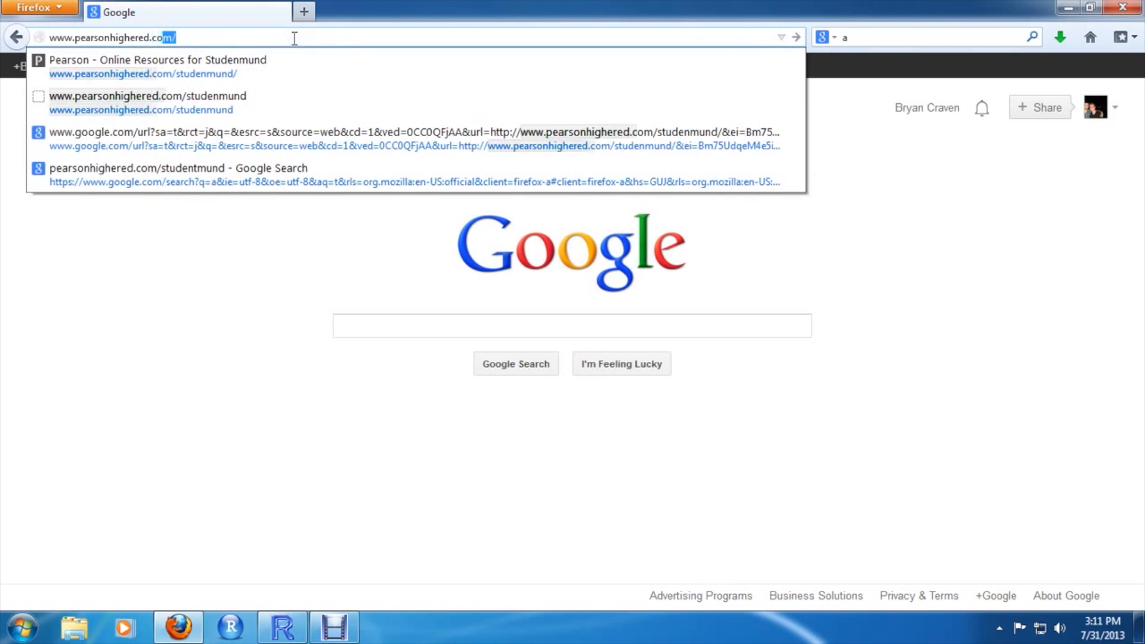
{"action": "type", "text": "m/studenmund"}
{"action": "key", "text": "Return"}
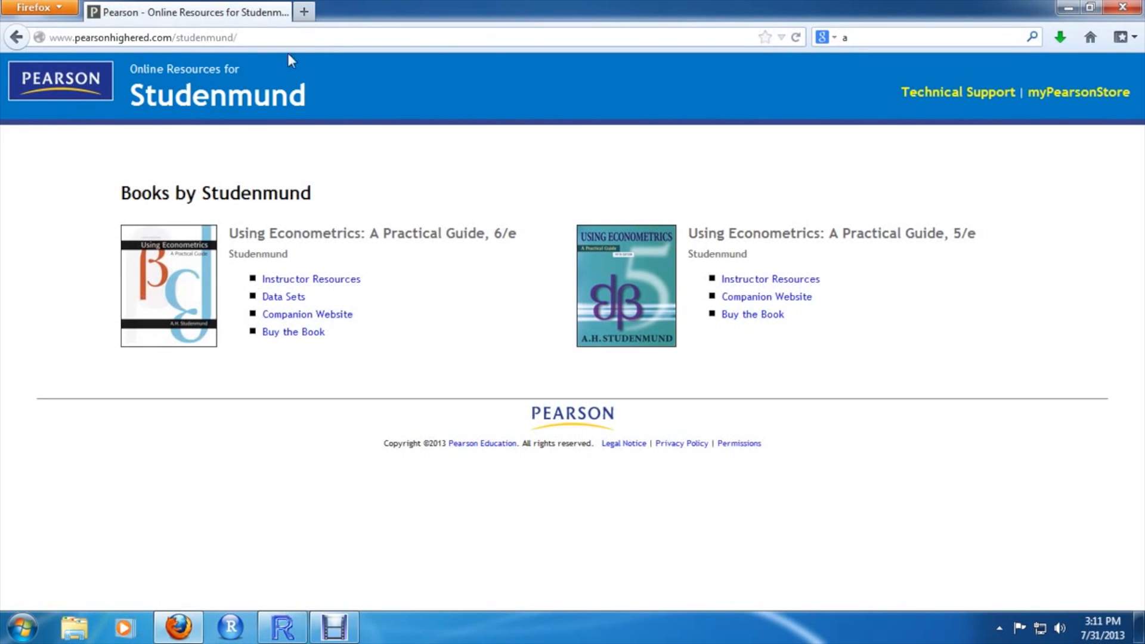
Open the Chapter 17 Excel data set STATS17.xls for Using Econometrics 6/e in Excel
{"action": "left_click", "coordinate": [285, 298]}
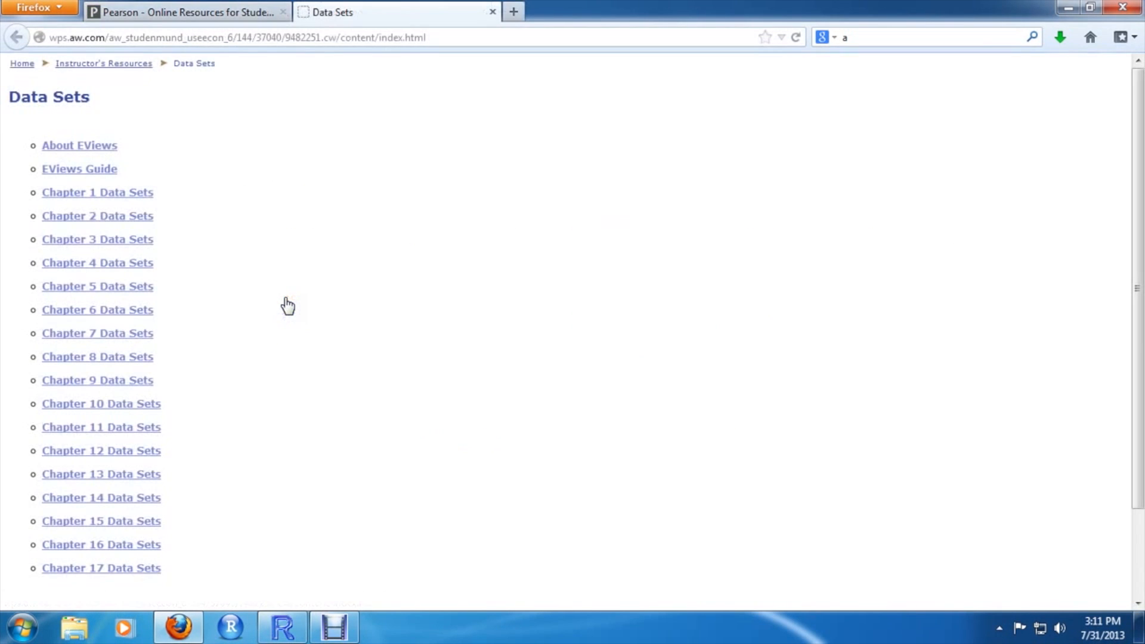
{"action": "scroll", "coordinate": [284, 305], "scroll_direction": "down", "scroll_amount": 3}
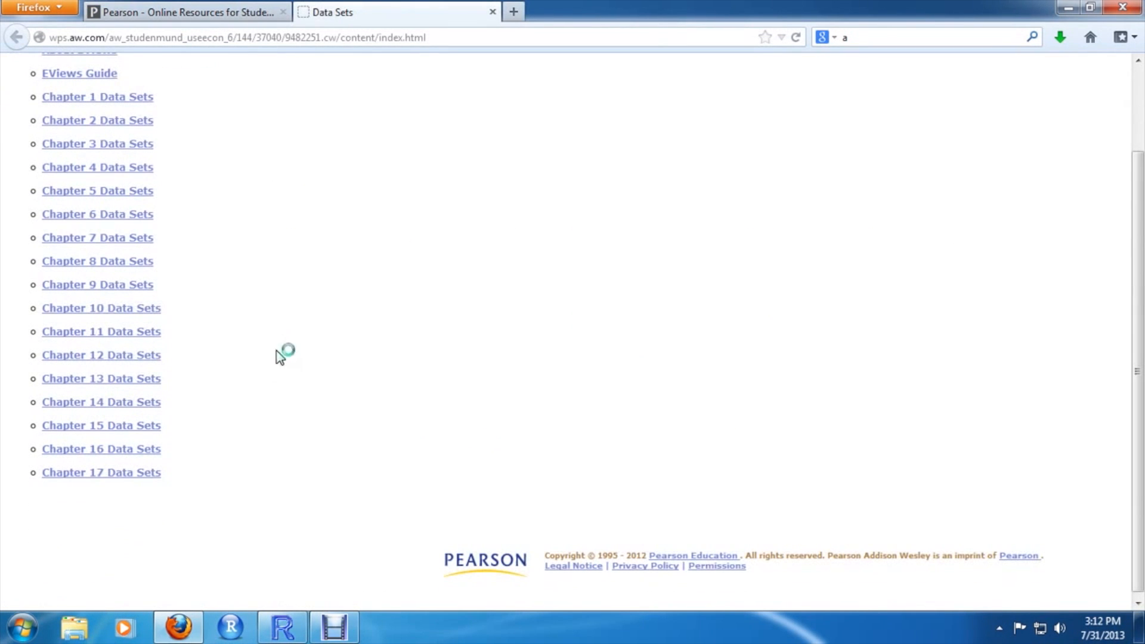
{"action": "left_click", "coordinate": [139, 474]}
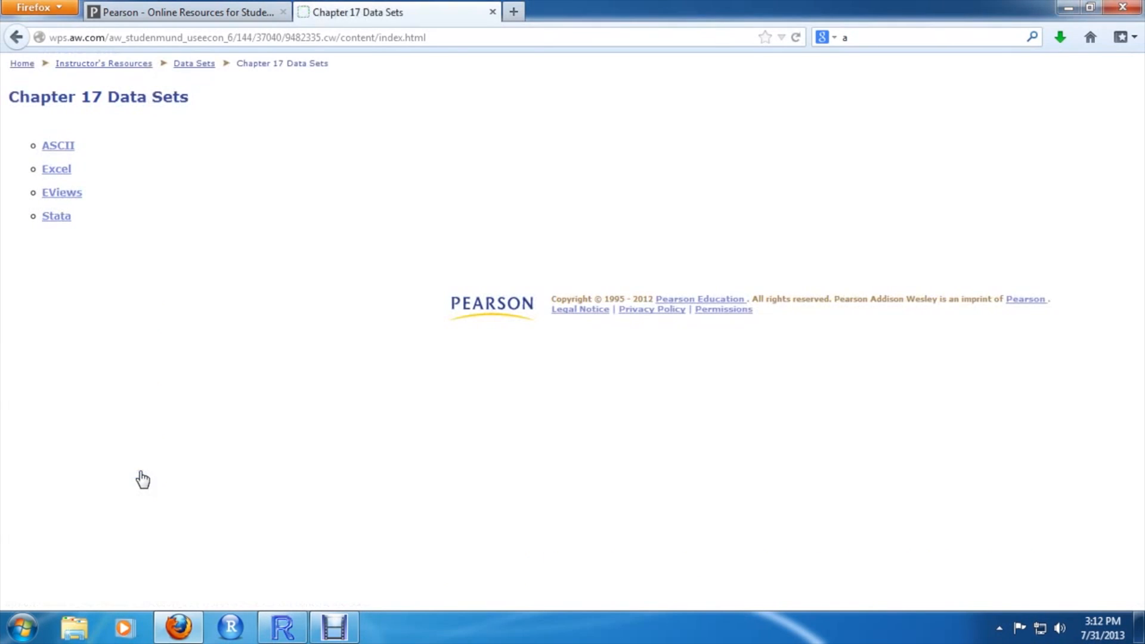
{"action": "left_click", "coordinate": [56, 170]}
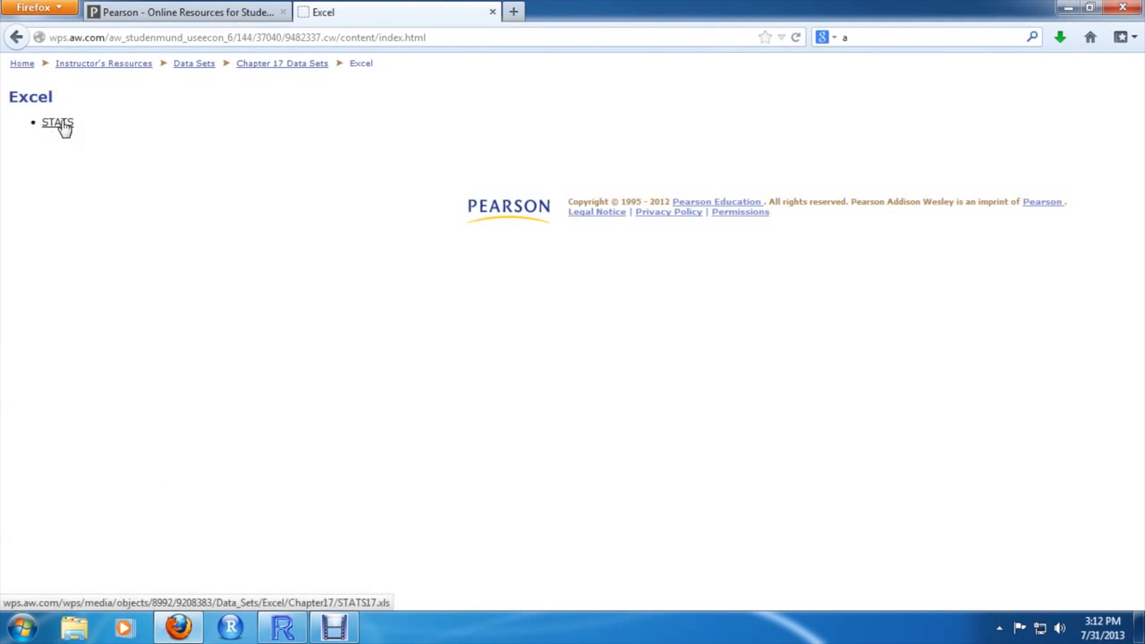
{"action": "left_click", "coordinate": [59, 123]}
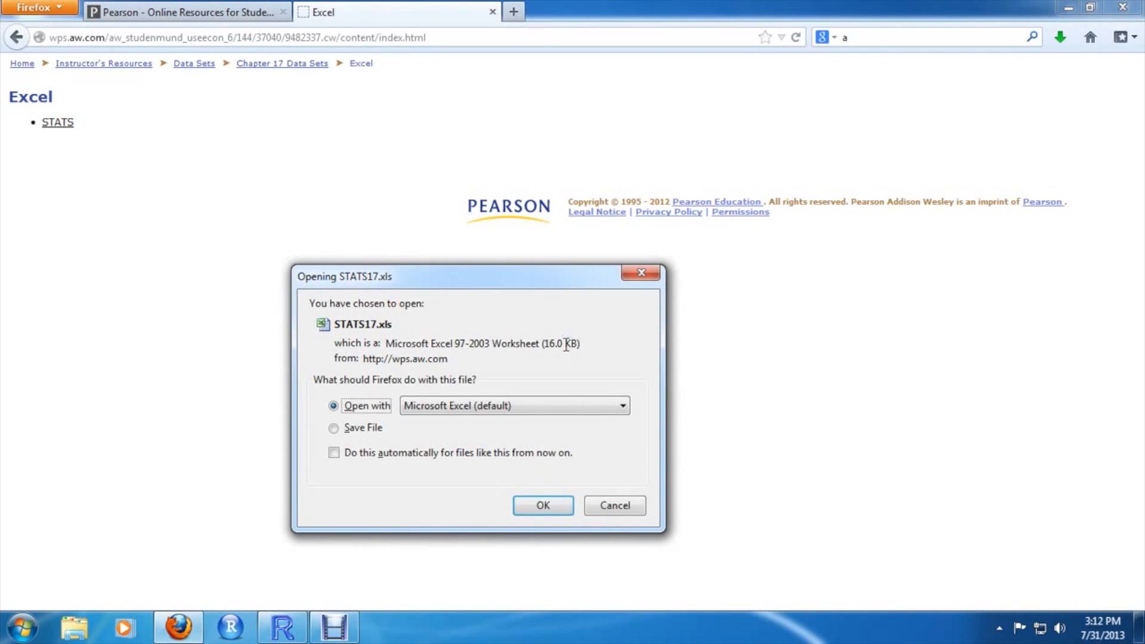
{"action": "left_click", "coordinate": [563, 505]}
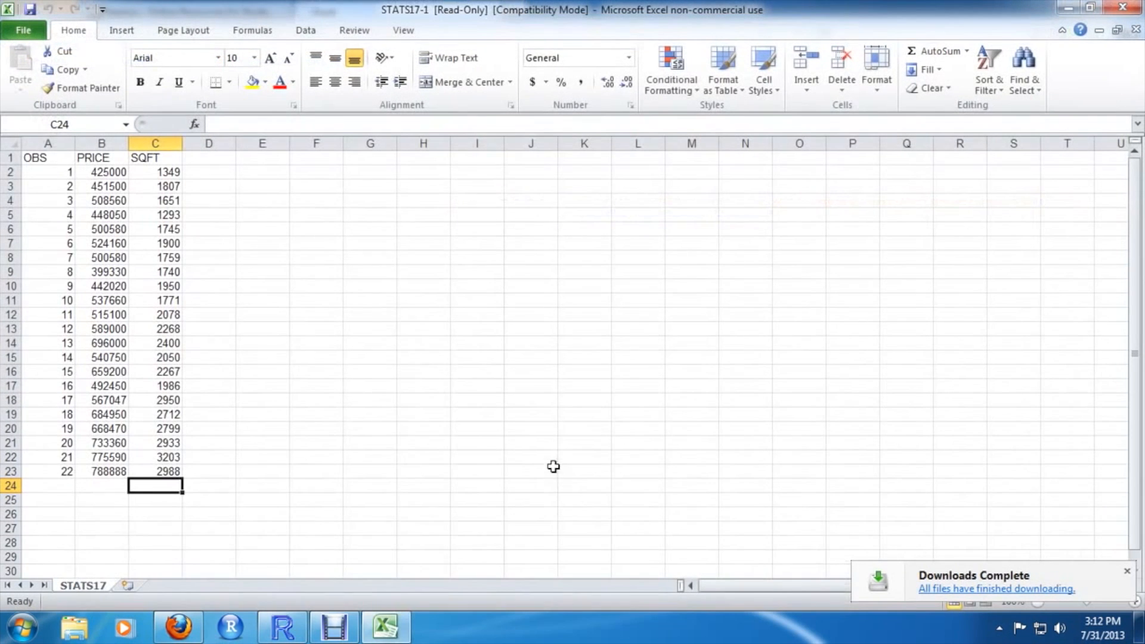
Save the workbook as STATS17 in CSV (Comma delimited) format in the Documents\R\data folder, keeping the CSV format
{"action": "left_click", "coordinate": [22, 33]}
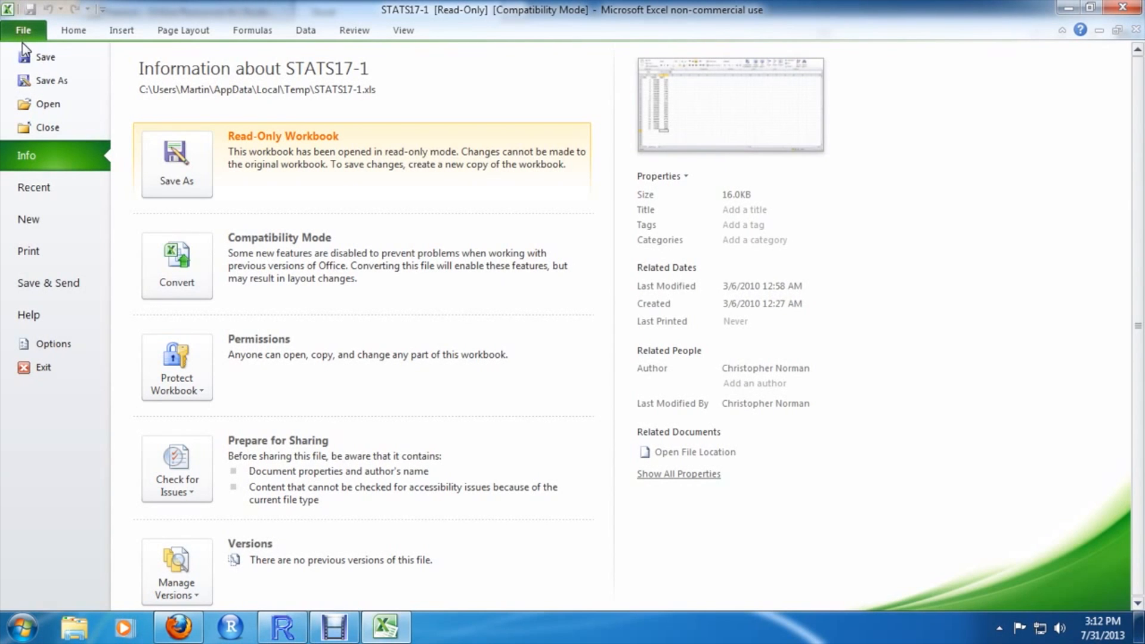
{"action": "left_click", "coordinate": [33, 81]}
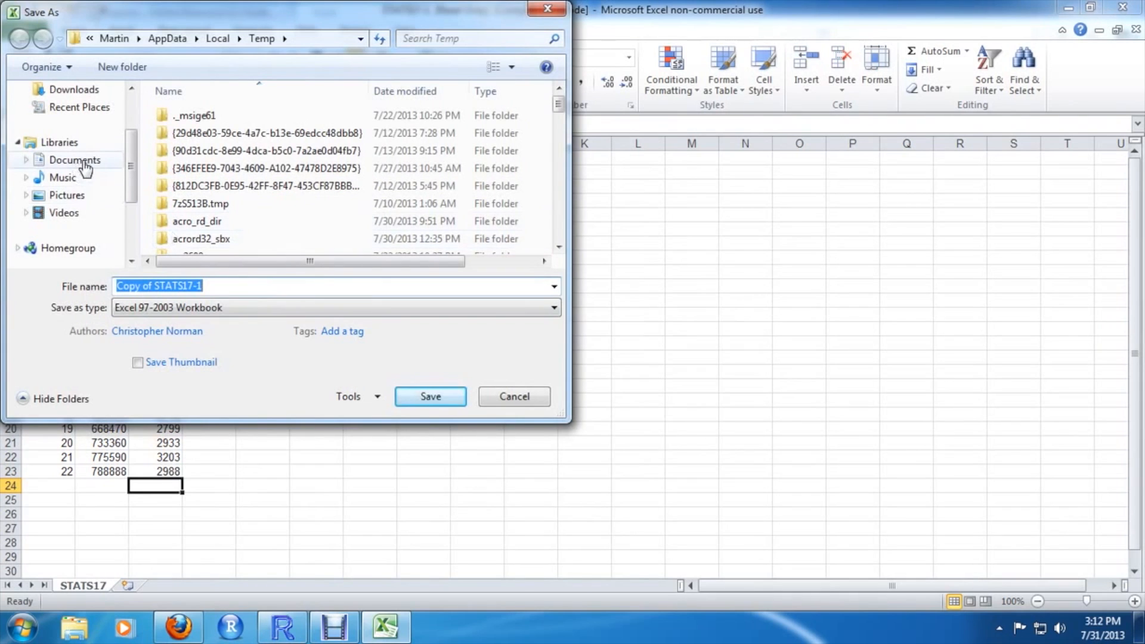
{"action": "mouse_move", "coordinate": [131, 166]}
{"action": "left_mouse_down"}
{"action": "mouse_move", "coordinate": [131, 132]}
{"action": "mouse_move", "coordinate": [131, 143]}
{"action": "left_mouse_up"}
{"action": "left_click", "coordinate": [75, 213]}
{"action": "double_click", "coordinate": [200, 162]}
{"action": "left_click", "coordinate": [199, 162]}
{"action": "double_click", "coordinate": [199, 159]}
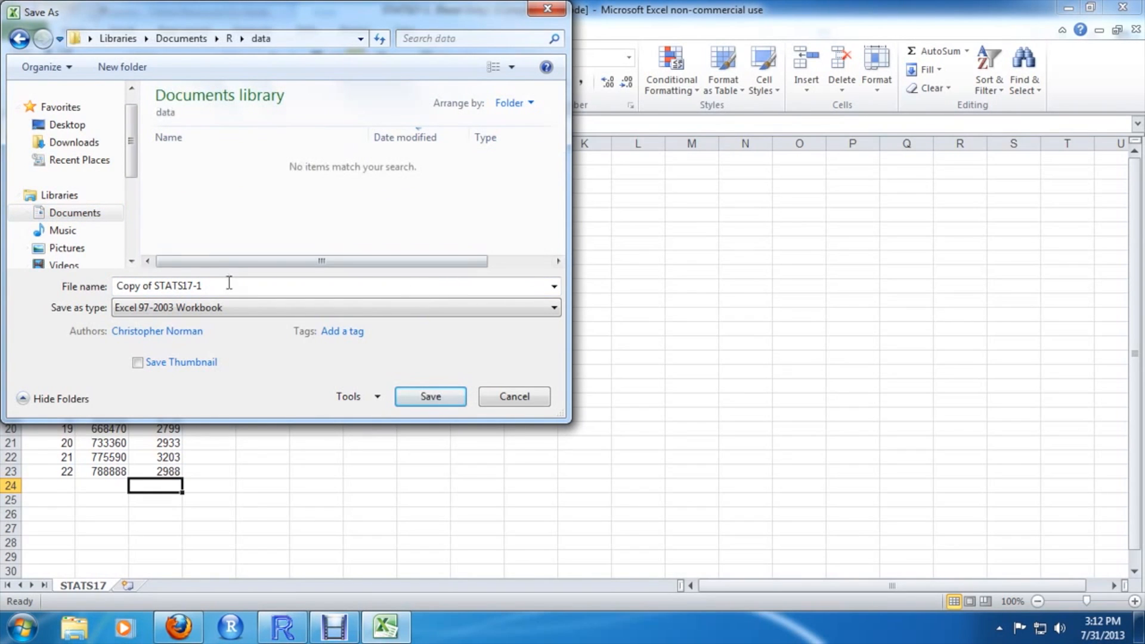
{"action": "left_click", "coordinate": [258, 307]}
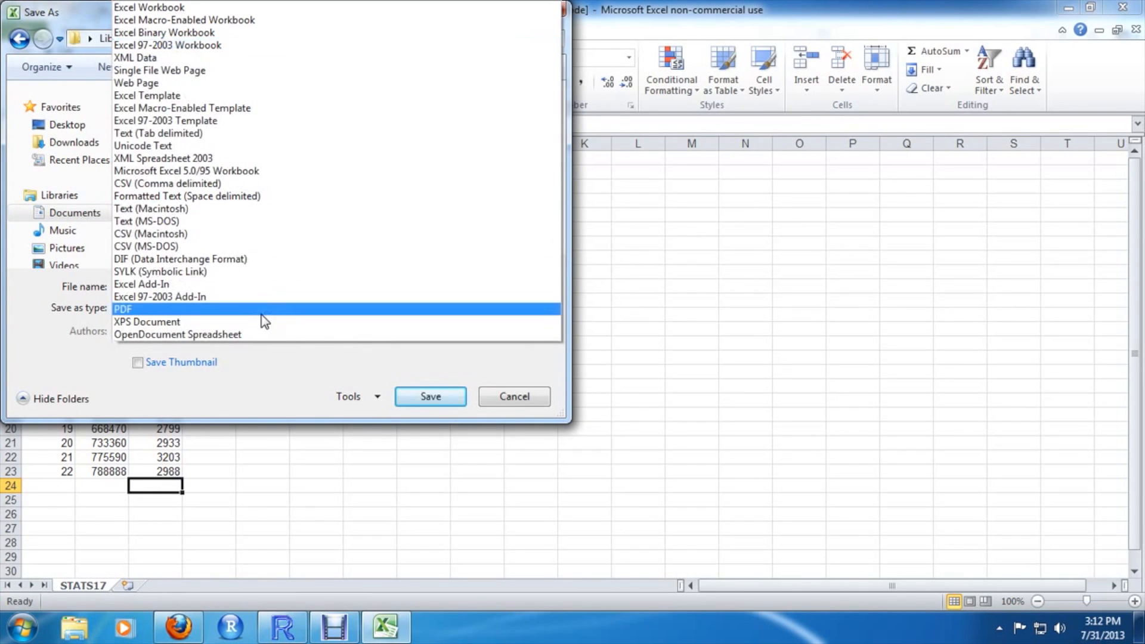
{"action": "left_click", "coordinate": [250, 185]}
{"action": "left_click_drag", "start_coordinate": [241, 286], "coordinate": [33, 281]}
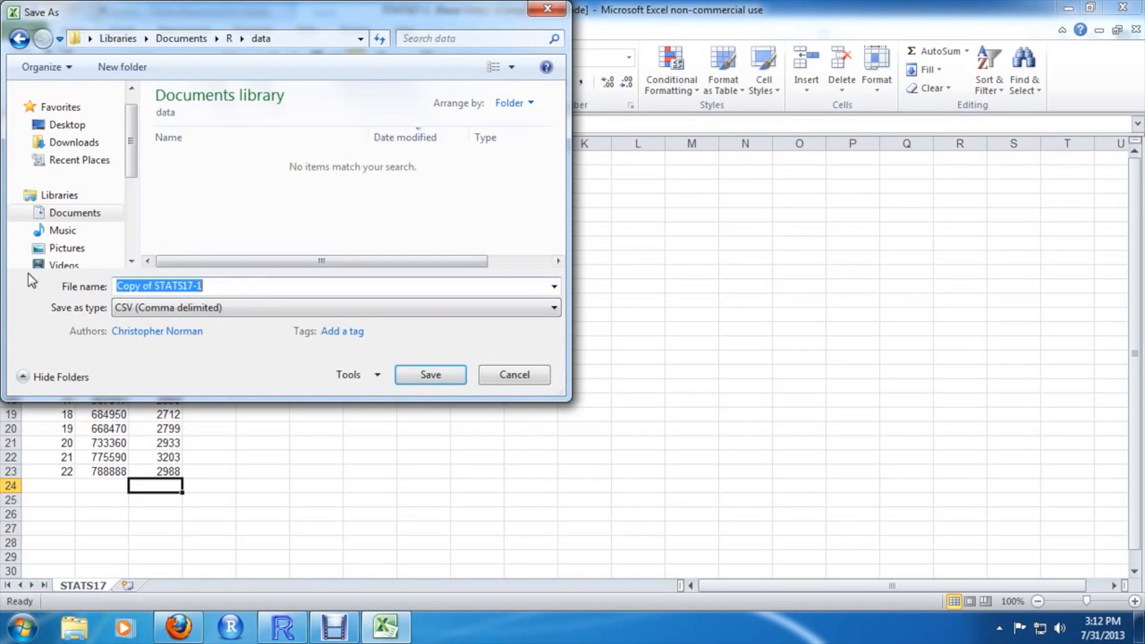
{"action": "type", "text": "STATS"}
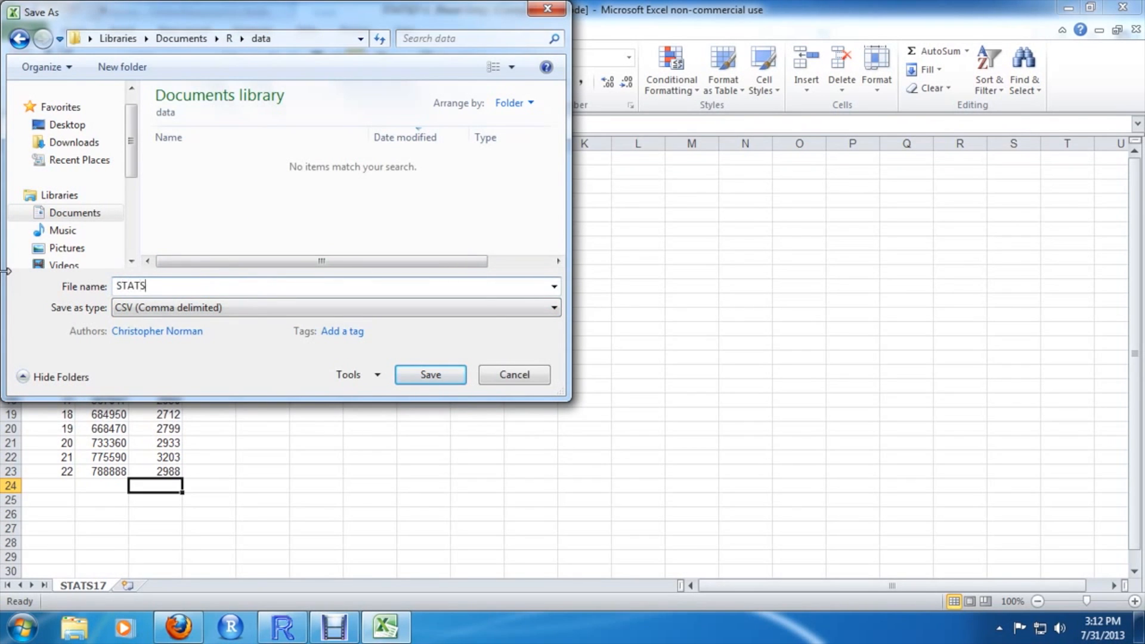
{"action": "type", "text": "17"}
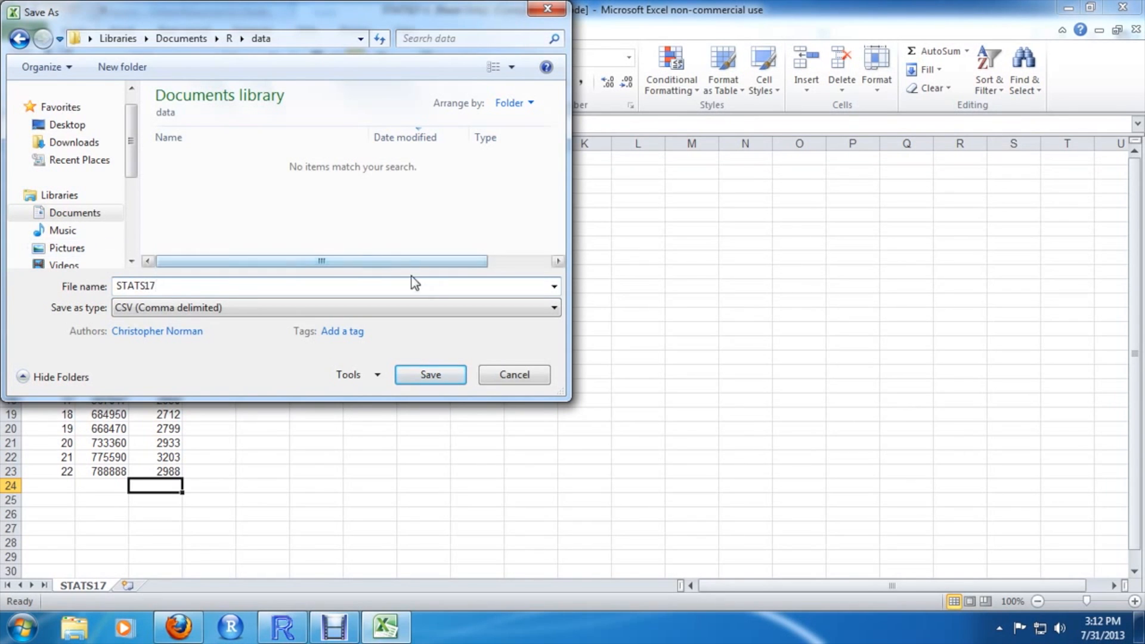
{"action": "left_click", "coordinate": [445, 377]}
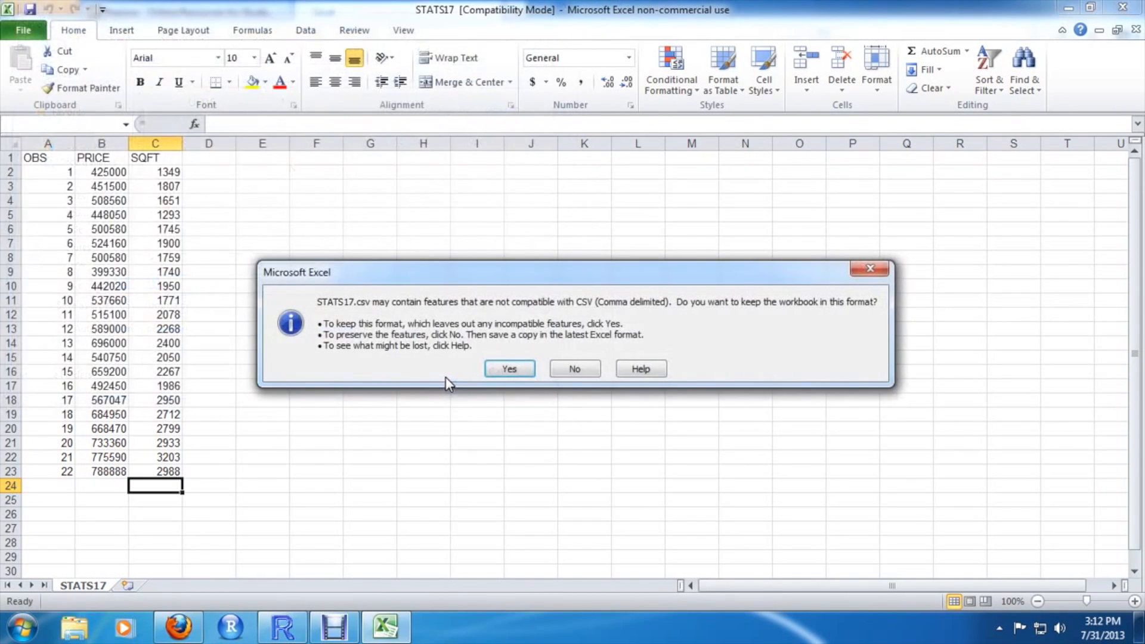
{"action": "left_click", "coordinate": [523, 372]}
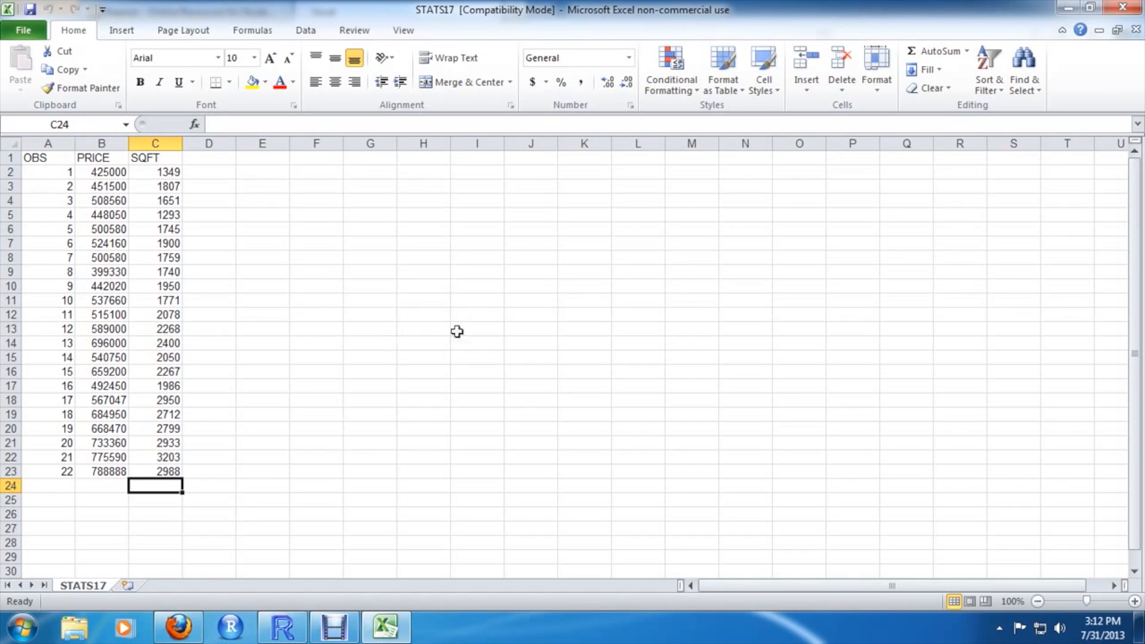
Close Excel without saving changes to STATS17.csv
{"action": "left_click", "coordinate": [1122, 7]}
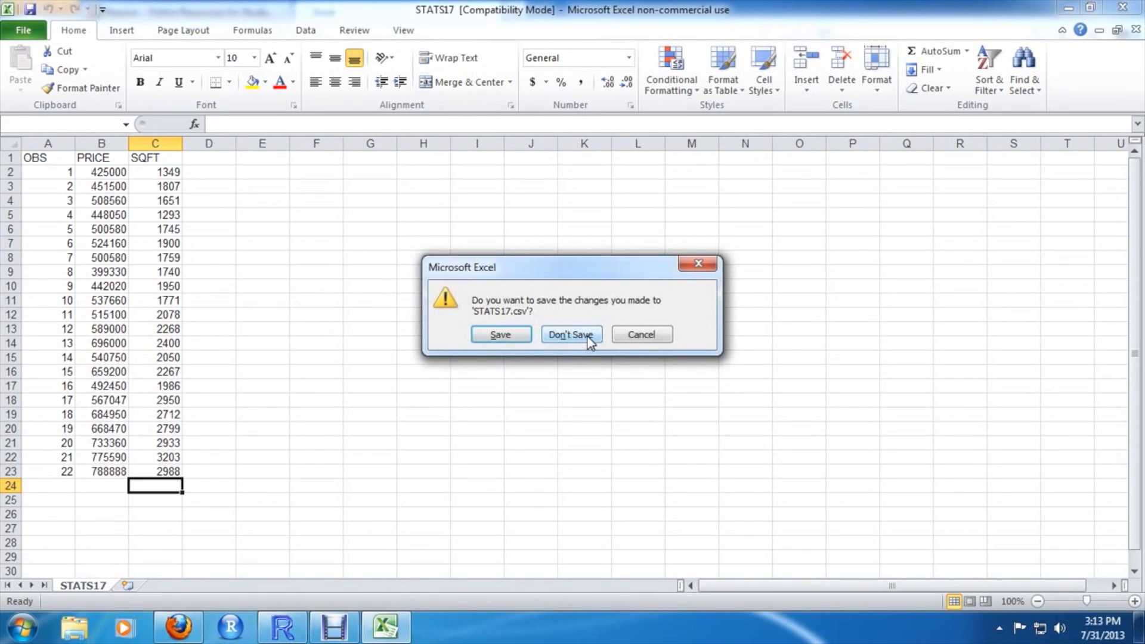
{"action": "left_click", "coordinate": [500, 334]}
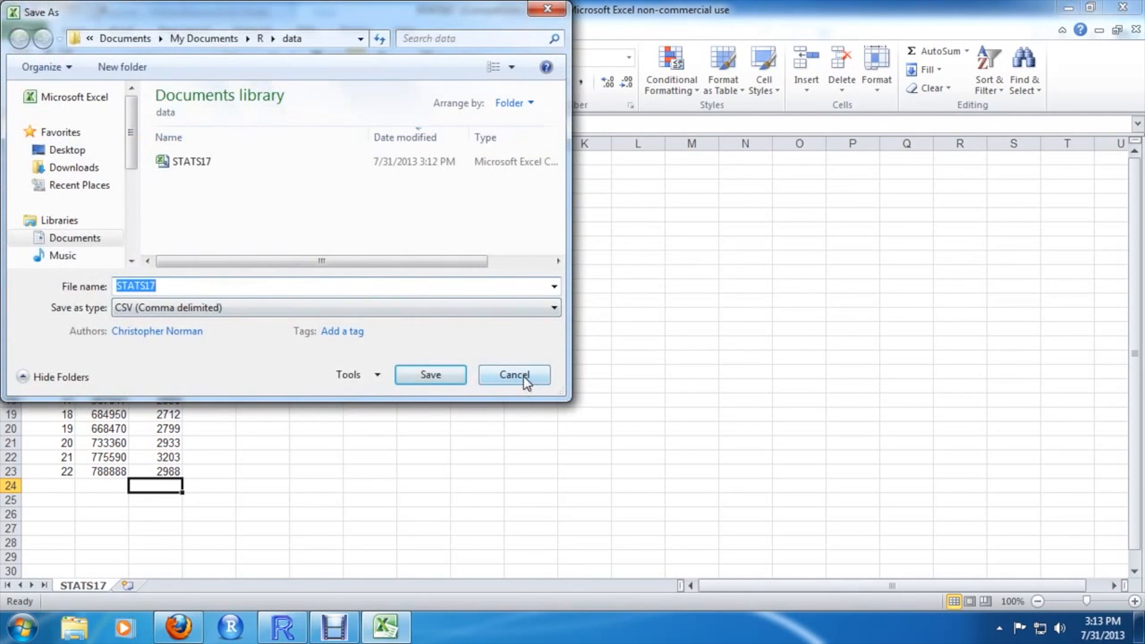
{"action": "left_click", "coordinate": [523, 377]}
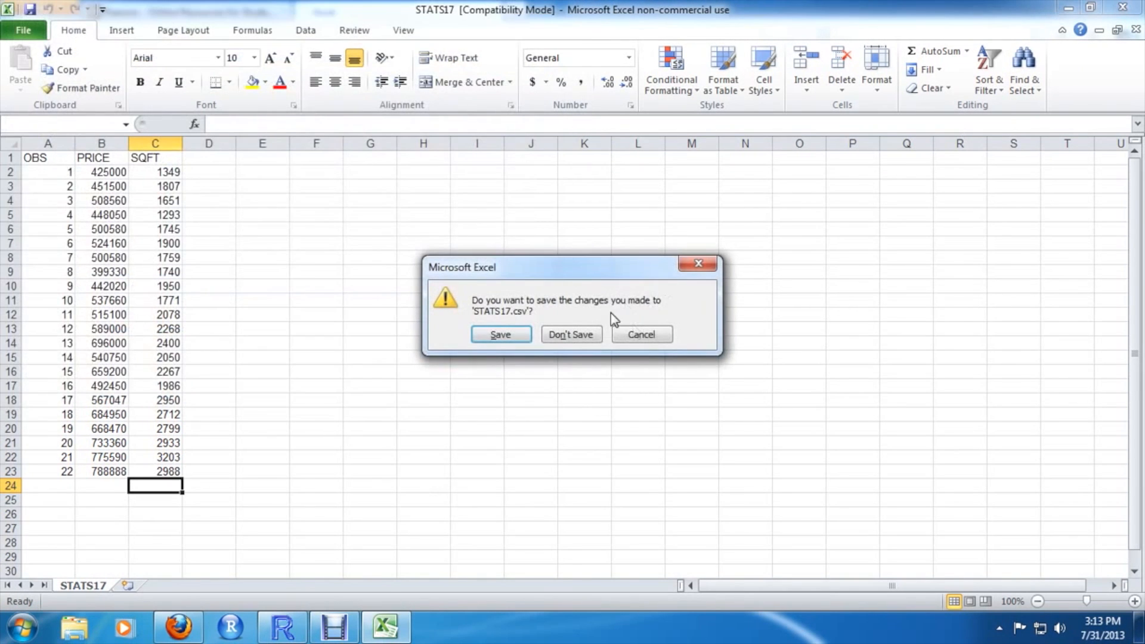
{"action": "left_click", "coordinate": [588, 334]}
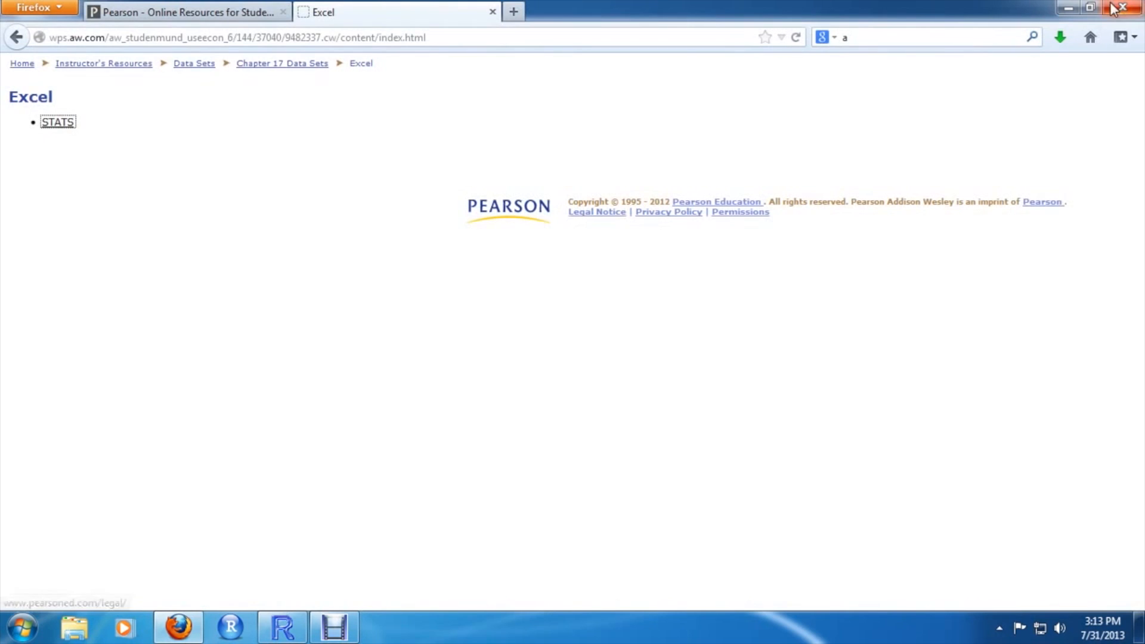
Close Firefox and reposition the R Console window
{"action": "left_click", "coordinate": [1112, 7]}
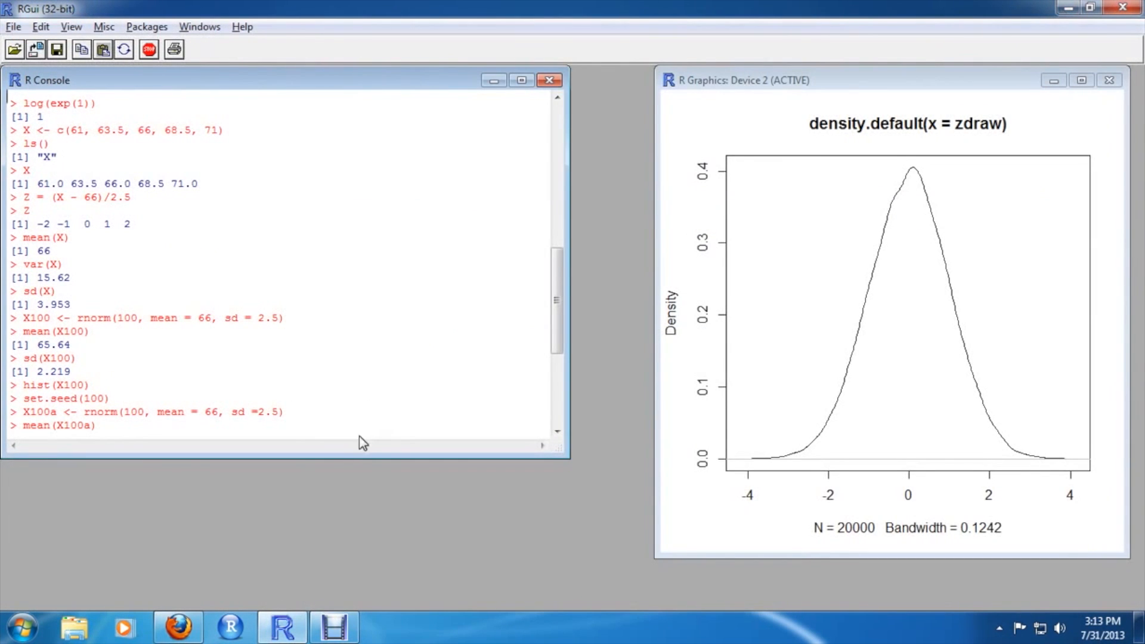
{"action": "left_click_drag", "start_coordinate": [331, 77], "coordinate": [302, 80]}
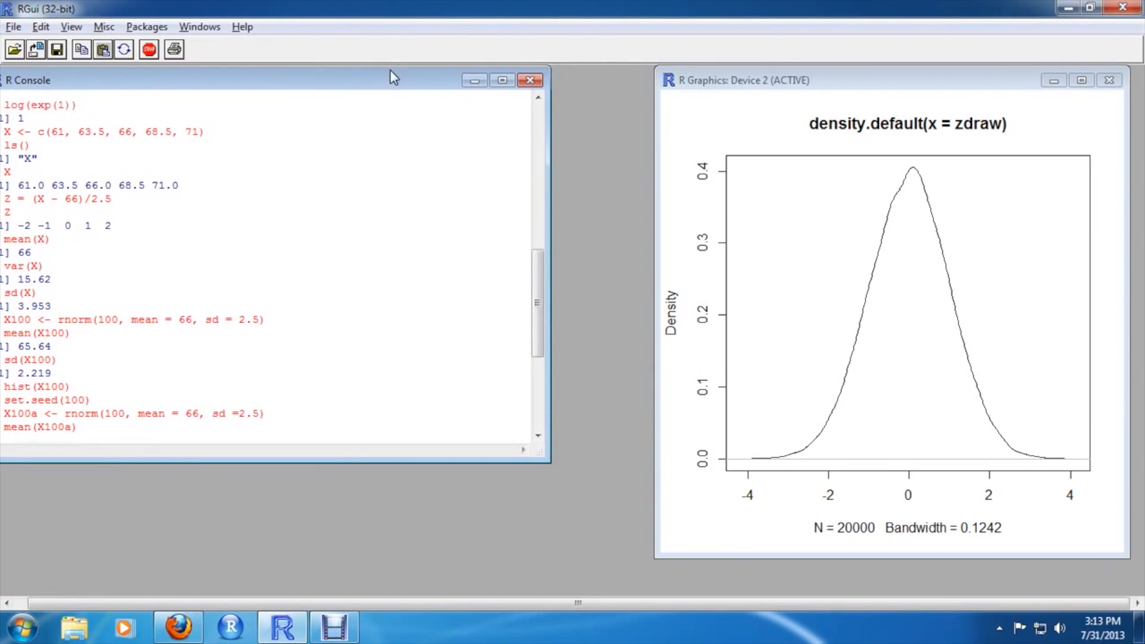
{"action": "left_click_drag", "start_coordinate": [391, 79], "coordinate": [421, 80]}
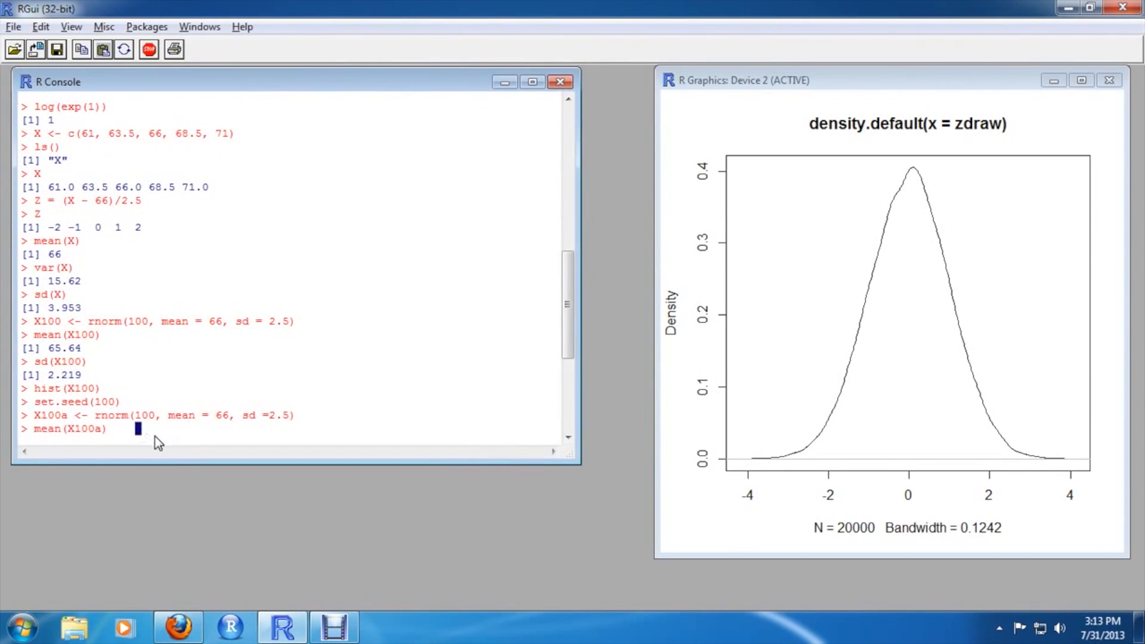
{"action": "scroll", "coordinate": [156, 439], "scroll_direction": "down", "scroll_amount": 5}
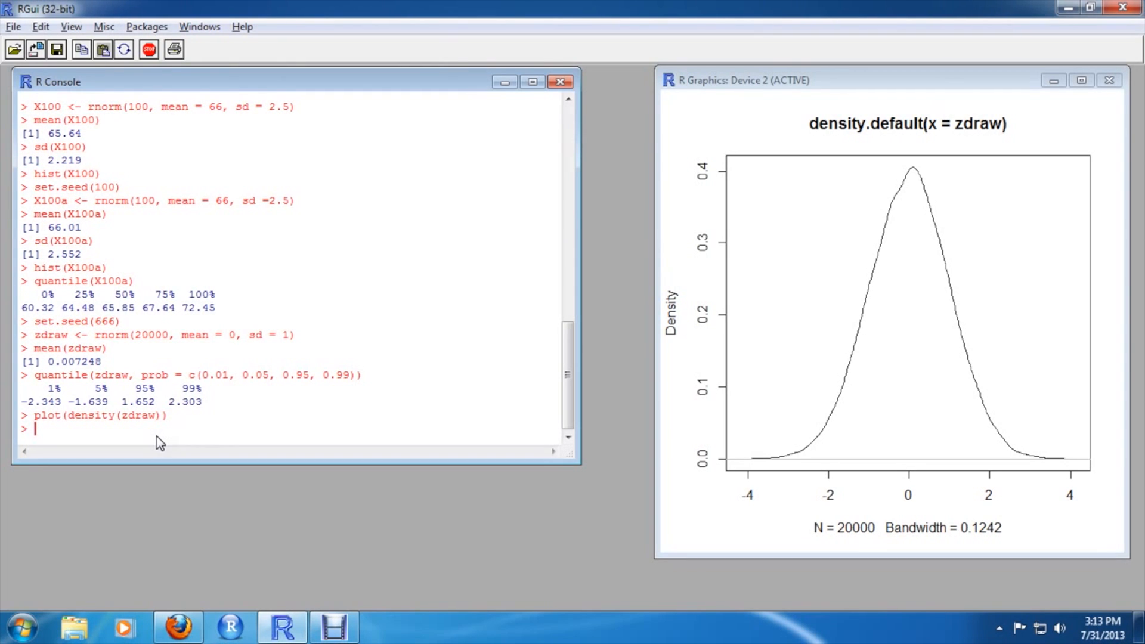
Check the working directory with getwd(), then set it to the R/data folder under the user's Documents with setwd()
{"action": "type", "text": "getwd()"}
{"action": "key", "text": "Return"}
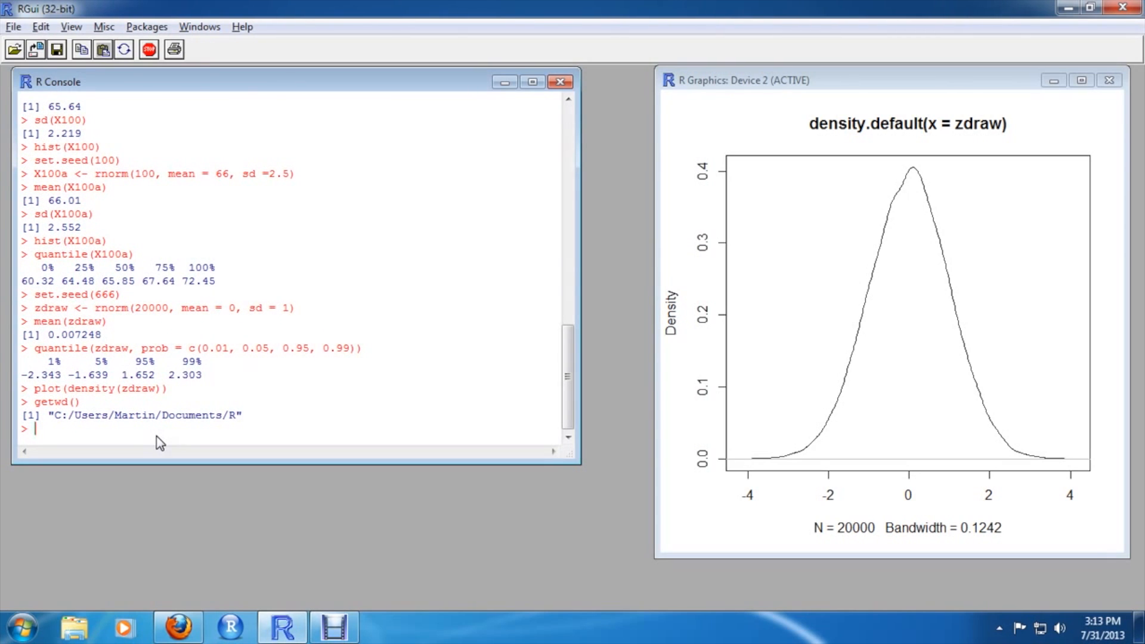
{"action": "type", "text": "setwd(\"C:/Users/"}
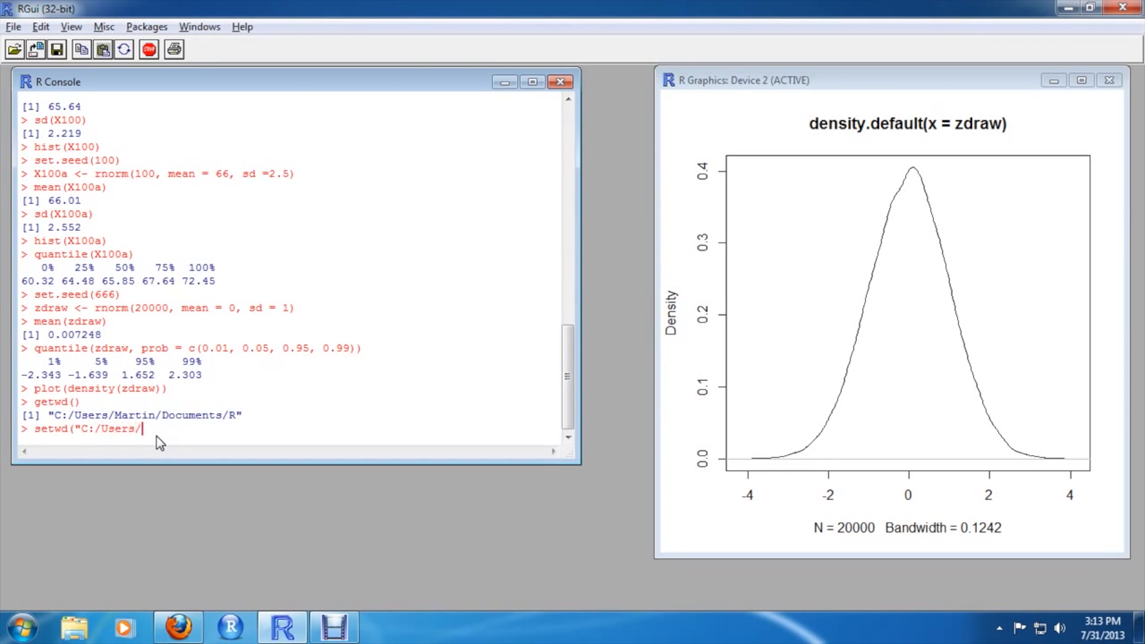
{"action": "type", "text": "Martin/Documents/R/"}
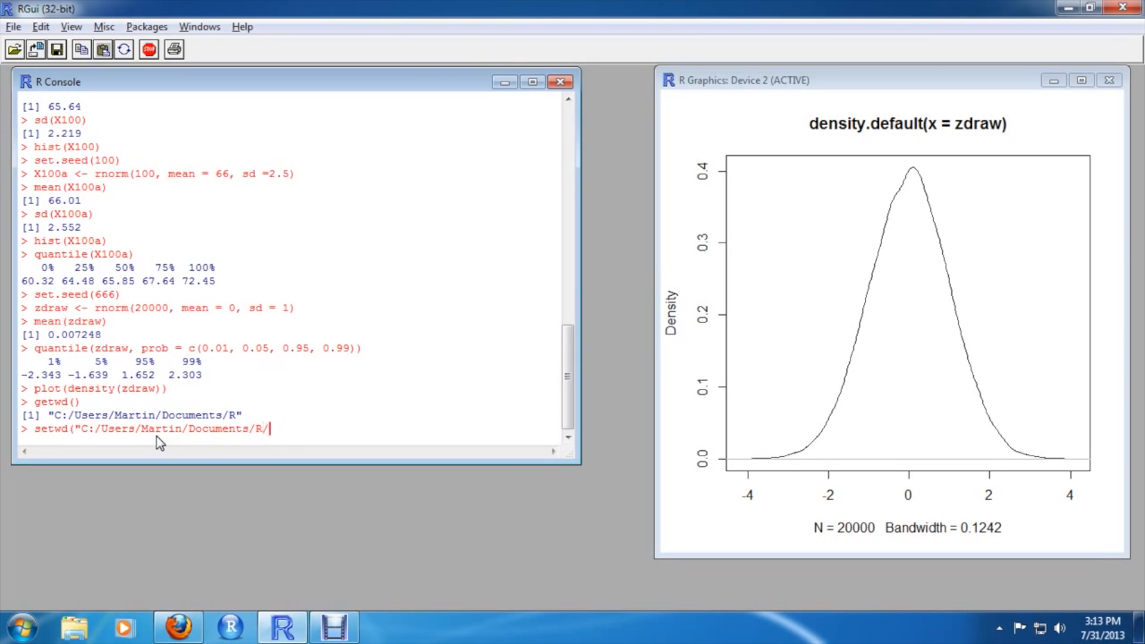
{"action": "type", "text": "data\")"}
{"action": "key", "text": "Return"}
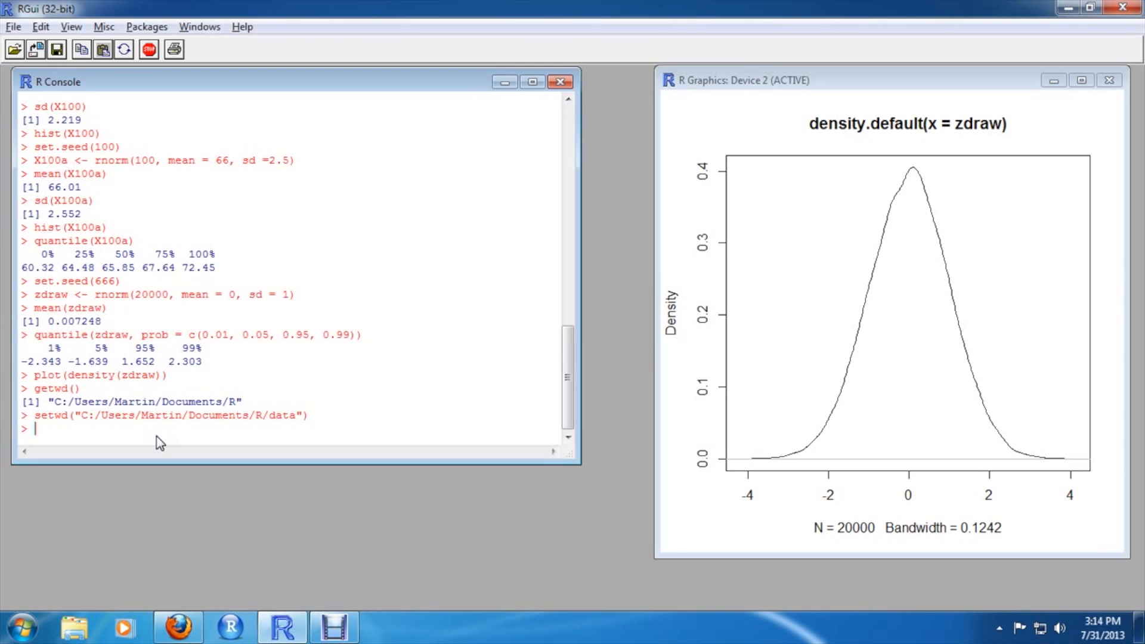
List the files in the working directory with dir()
{"action": "type", "text": "dir()"}
{"action": "key", "text": "Return"}
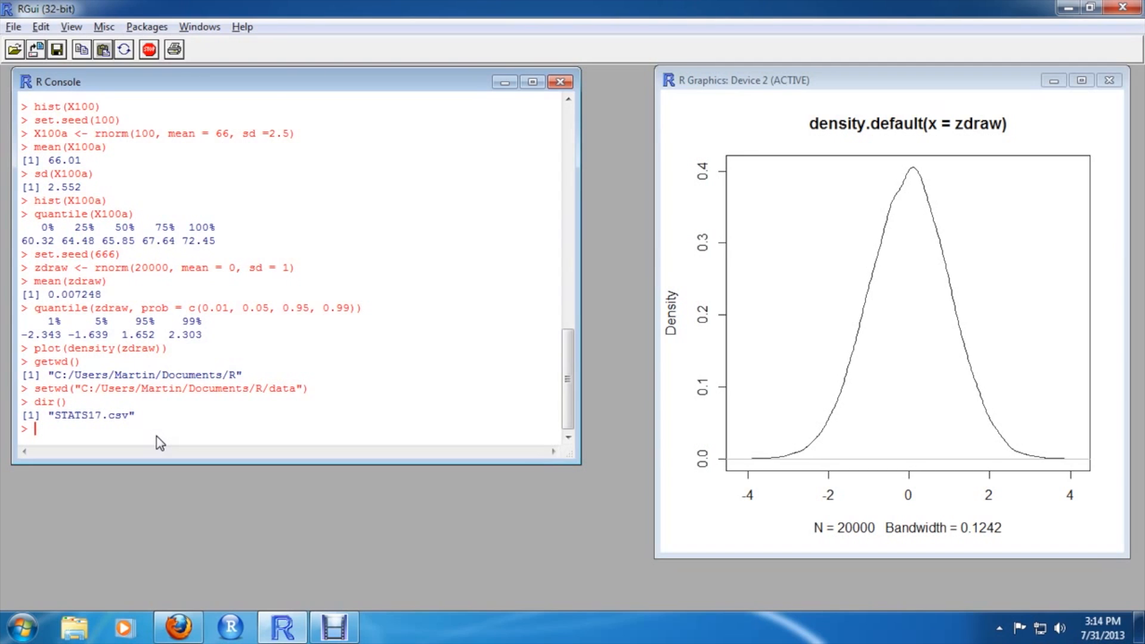
Read STATS17.csv into data17 with read.csv("STATS17.csv", header = T)
{"action": "type", "text": "data17 <- read.csv(\"STATS17.csv"}
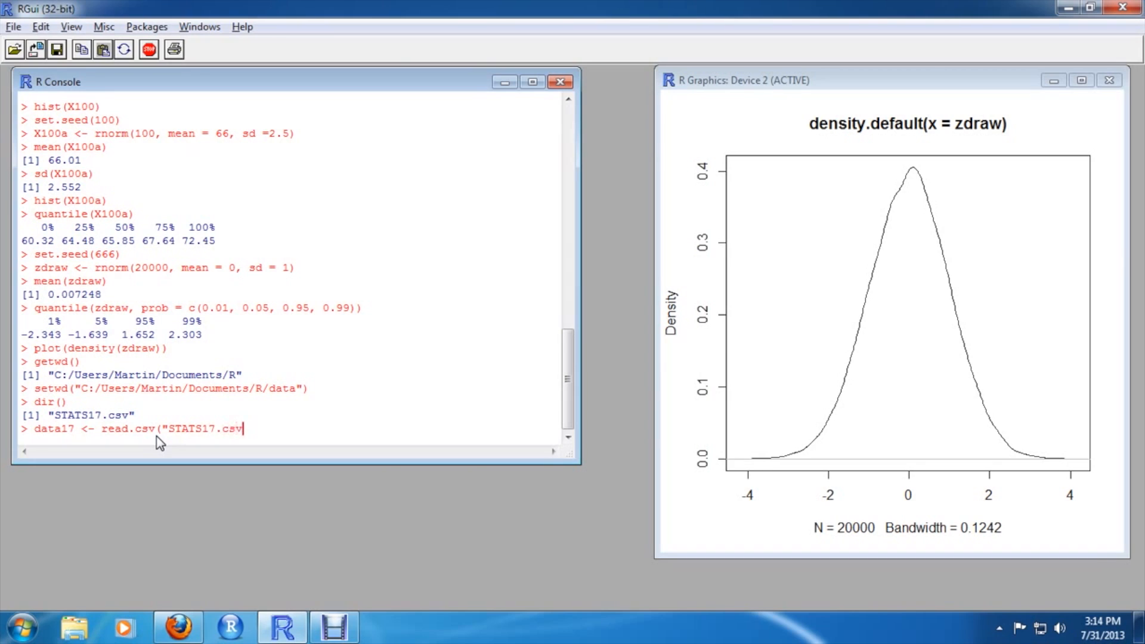
{"action": "type", "text": "\", header = T)"}
{"action": "key", "text": "Return"}
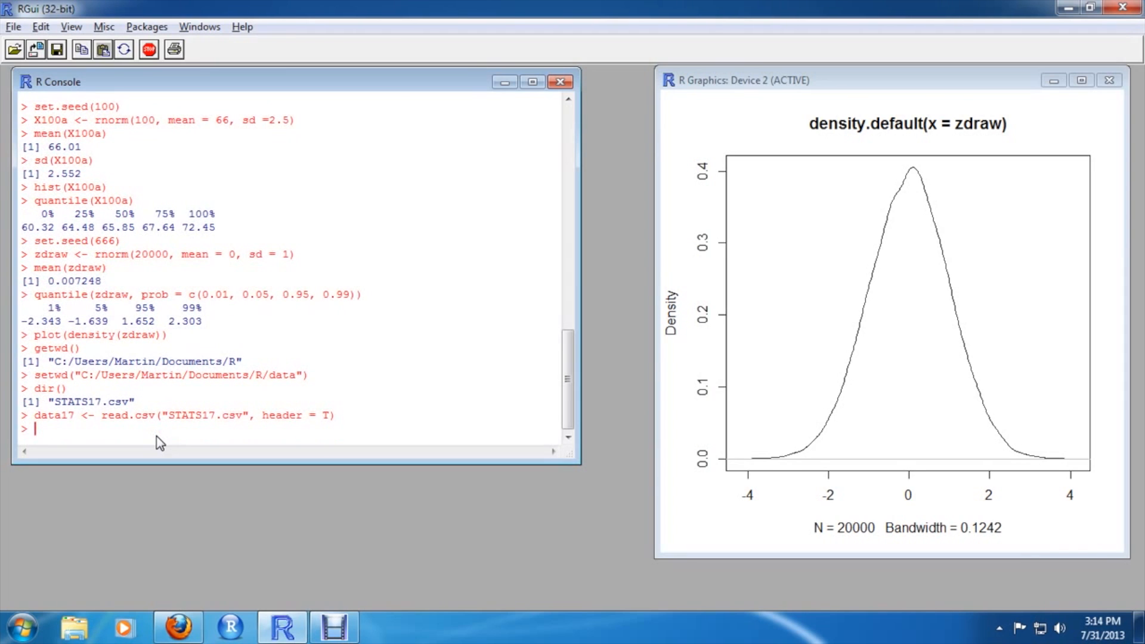
Print the data17 data frame in the console
{"action": "type", "text": "data17"}
{"action": "key", "text": "Return"}
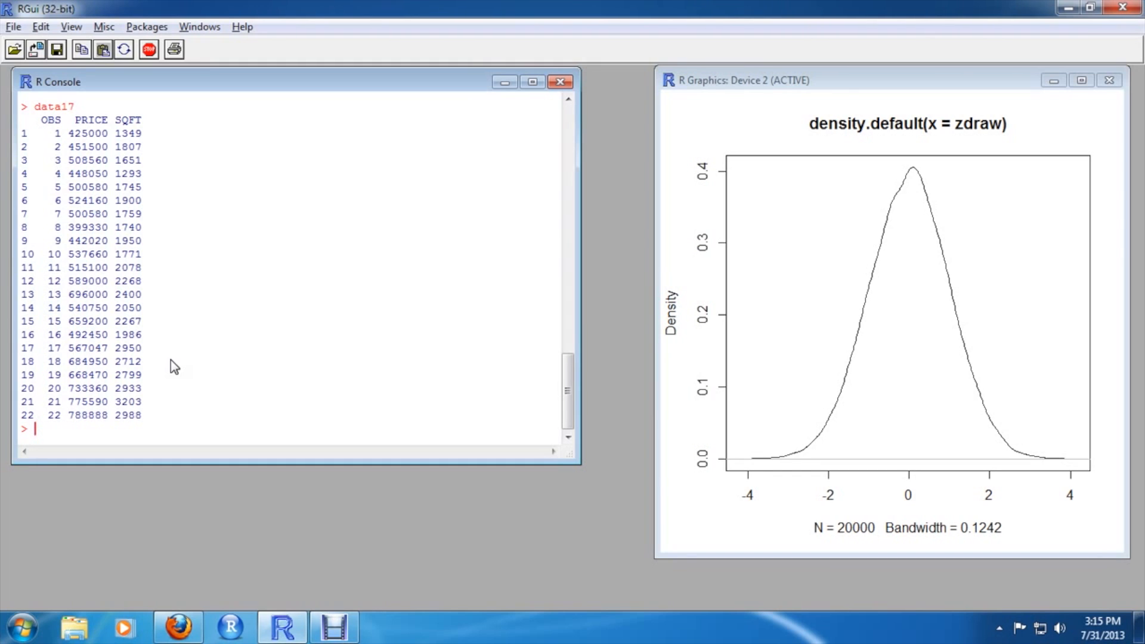
Show the first and last rows of data17 with head(data17) and tail(data17)
{"action": "type", "text": "head(data17)"}
{"action": "key", "text": "Return"}
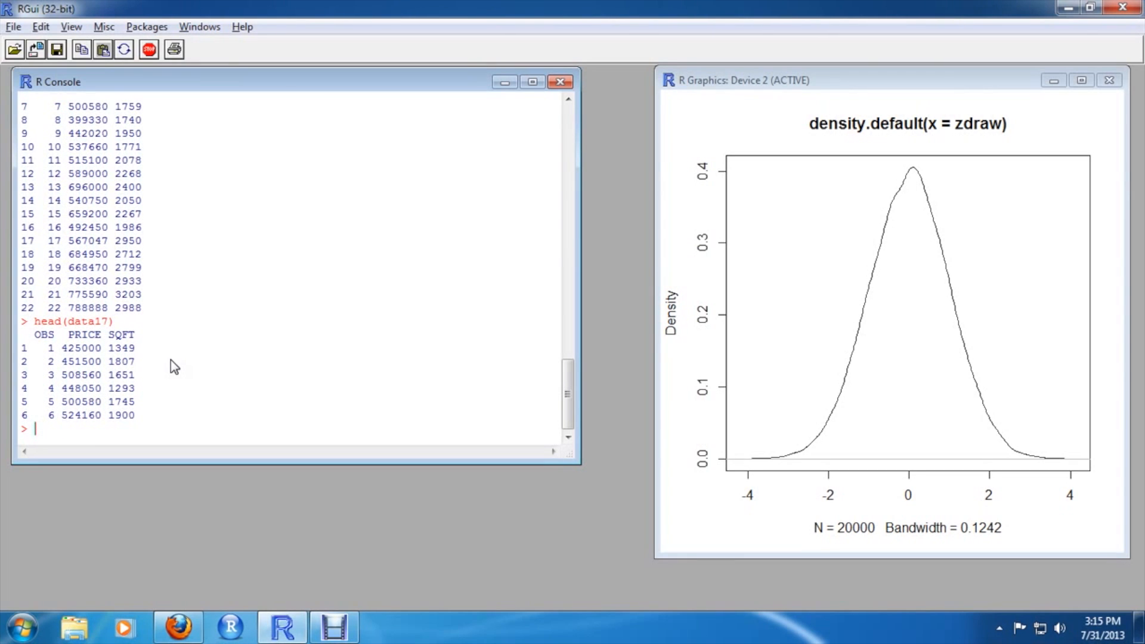
{"action": "type", "text": "tail(data17)"}
{"action": "key", "text": "Return"}
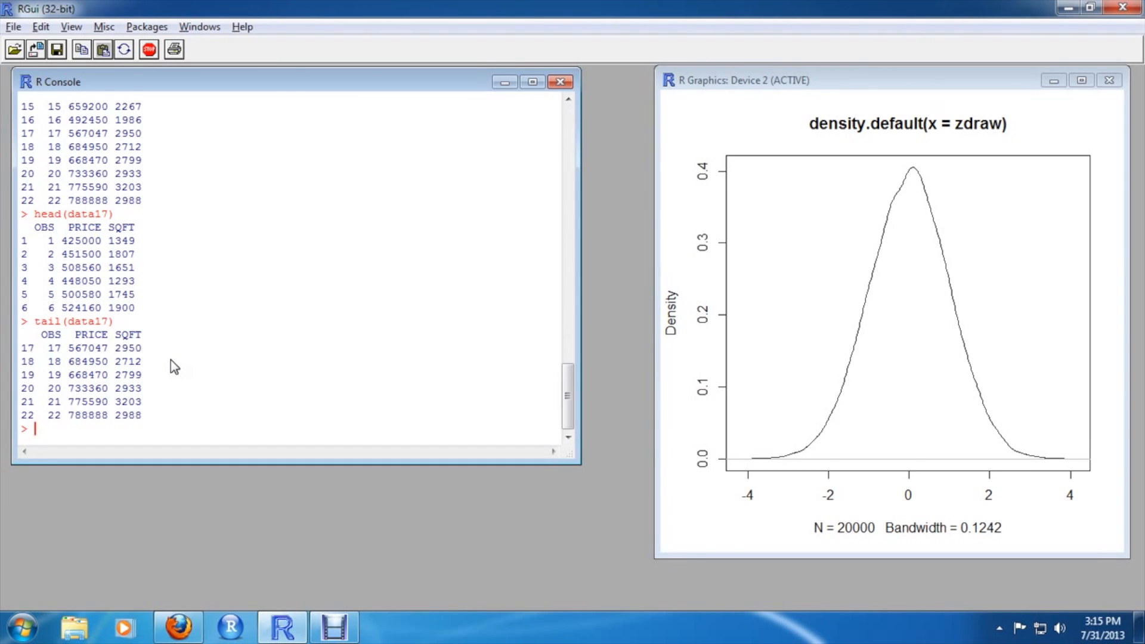
Extract row 20's PRICE with data17["20", "PRICE"], correcting the closing bracket in the recalled command
{"action": "type", "text": "data17["}
{"action": "type", "text": "\"20\", \"PRI"}
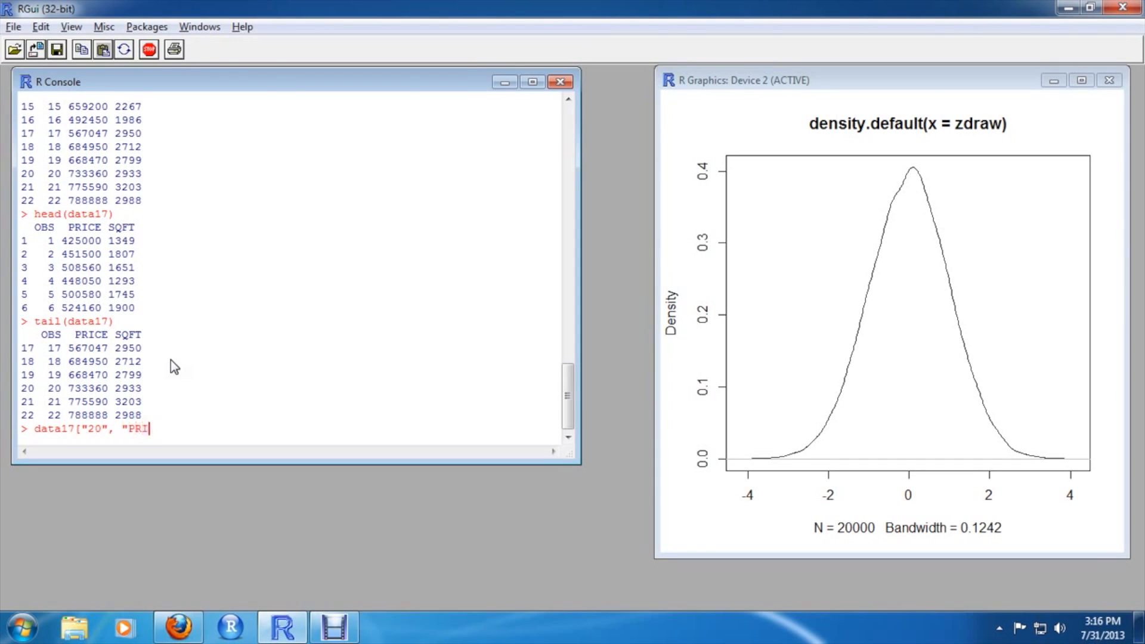
{"action": "type", "text": "CE\")"}
{"action": "key", "text": "Return"}
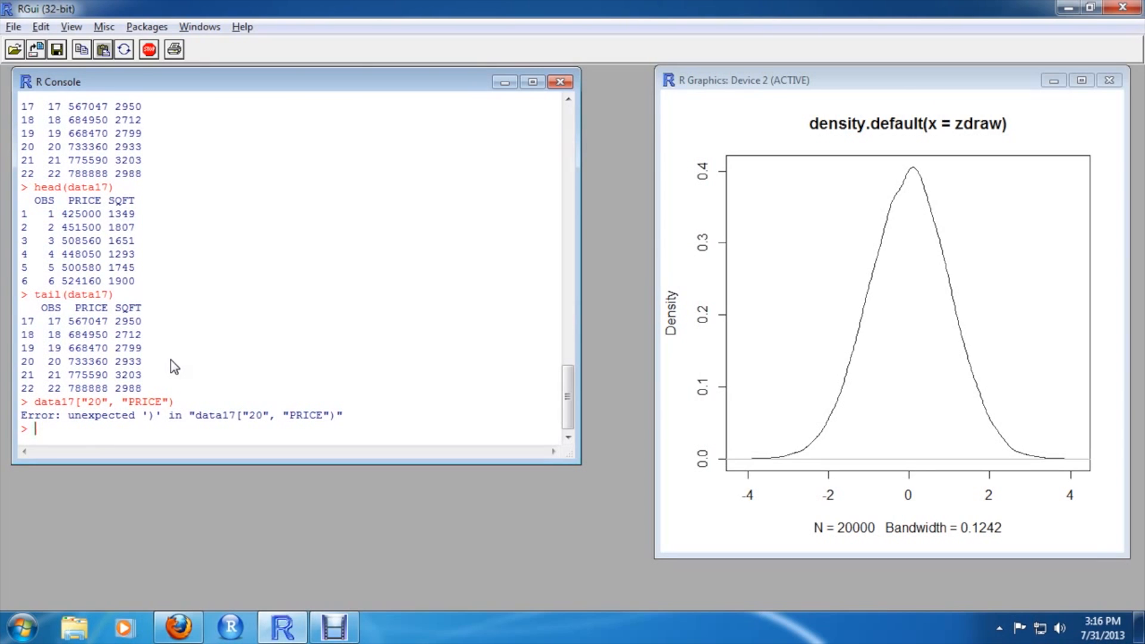
{"action": "key", "text": "Up"}
{"action": "key", "text": "BackSpace"}
{"action": "type", "text": "]"}
{"action": "key", "text": "Return"}
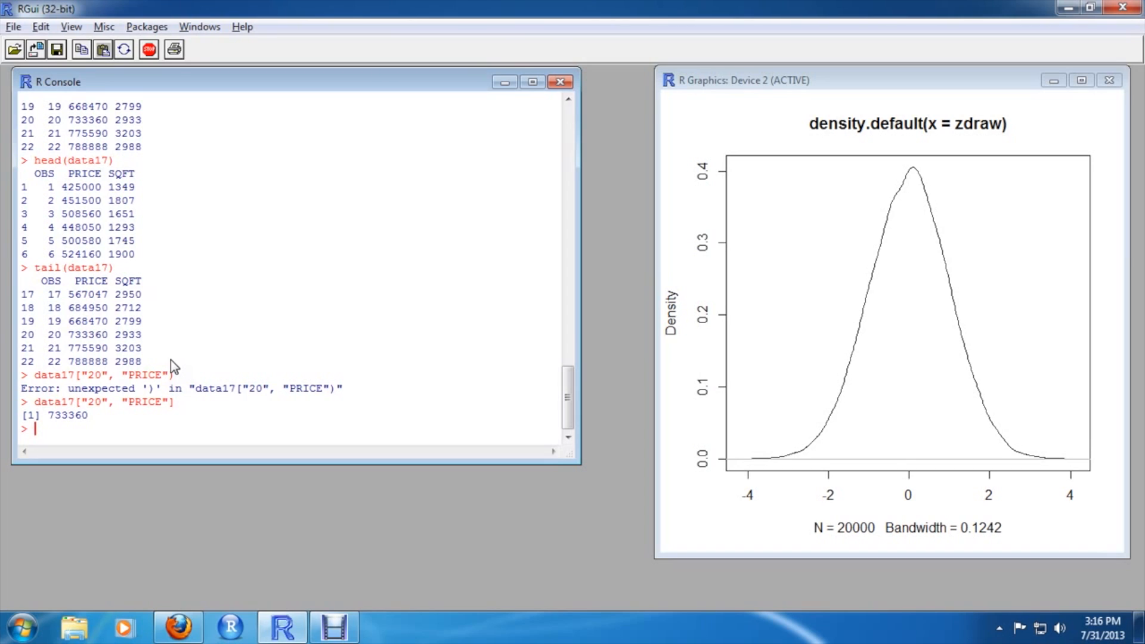
Try to get the 20th PRICE value with data$PRICE[20]
{"action": "type", "text": "data$PRICE[20]"}
{"action": "key", "text": "Return"}
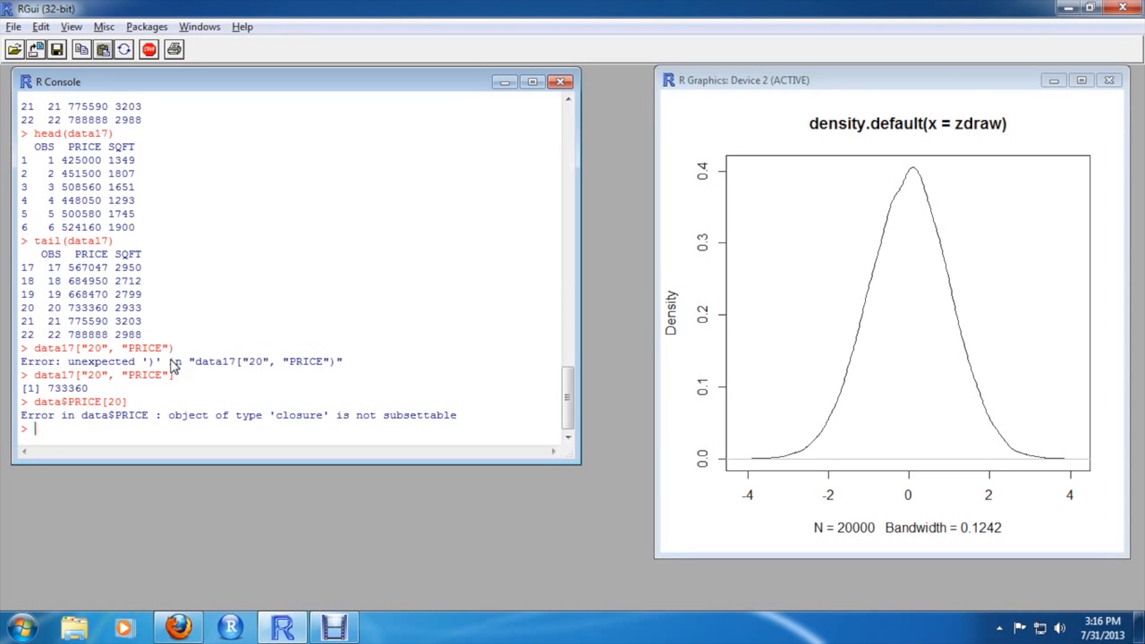
Get the 20th PRICE value with data17$PRICE[20]
{"action": "type", "text": "data17$PRICE[20"}
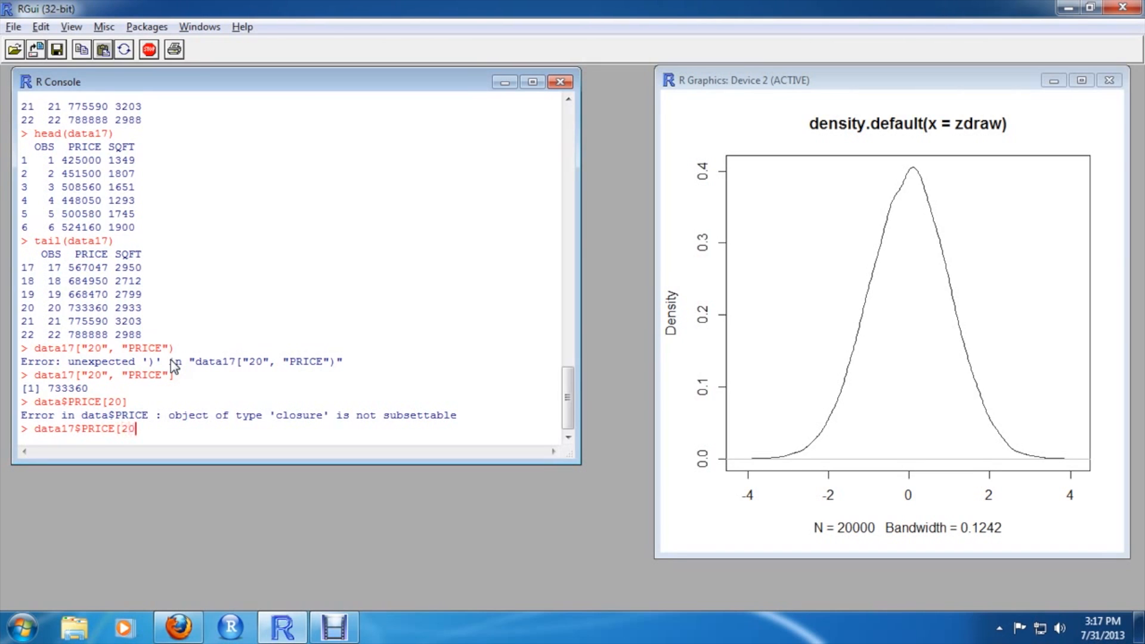
{"action": "type", "text": "]"}
{"action": "key", "text": "Return"}
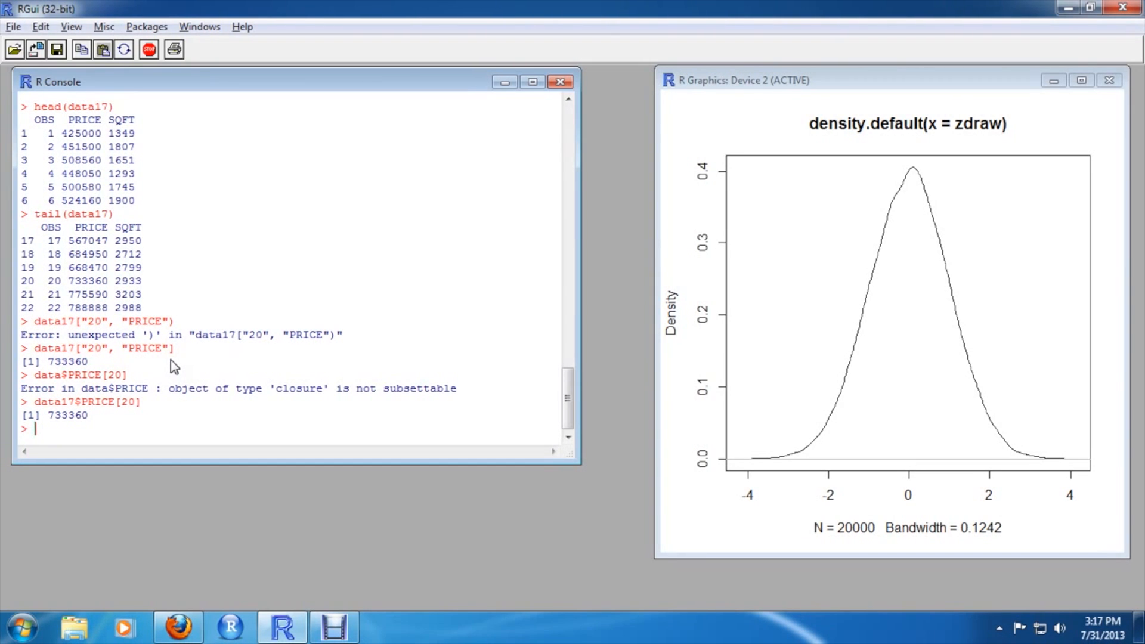
Show summary statistics of data17 with summary(data17)
{"action": "type", "text": "summary(data17)"}
{"action": "key", "text": "Return"}
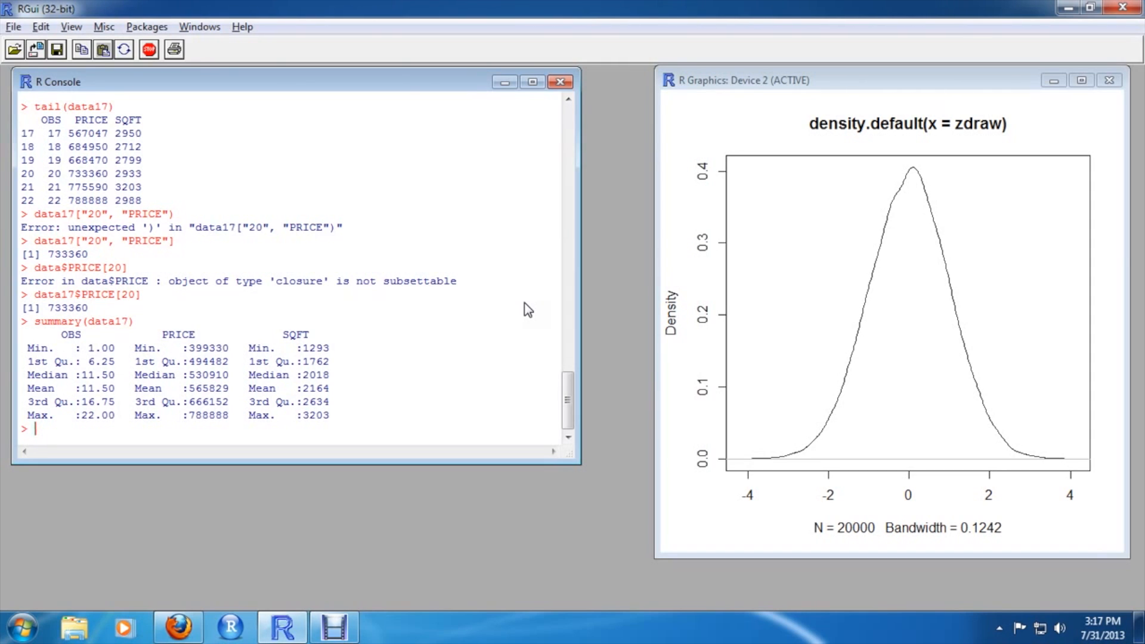
Plot data17$SQFT against data17$PRICE as a scatter plot, fixing the typos in plot and data17
{"action": "type", "text": "plor("}
{"action": "type", "text": "dt"}
{"action": "type", "text": "ta17"}
{"action": "type", "text": "$"}
{"action": "type", "text": "SQ"}
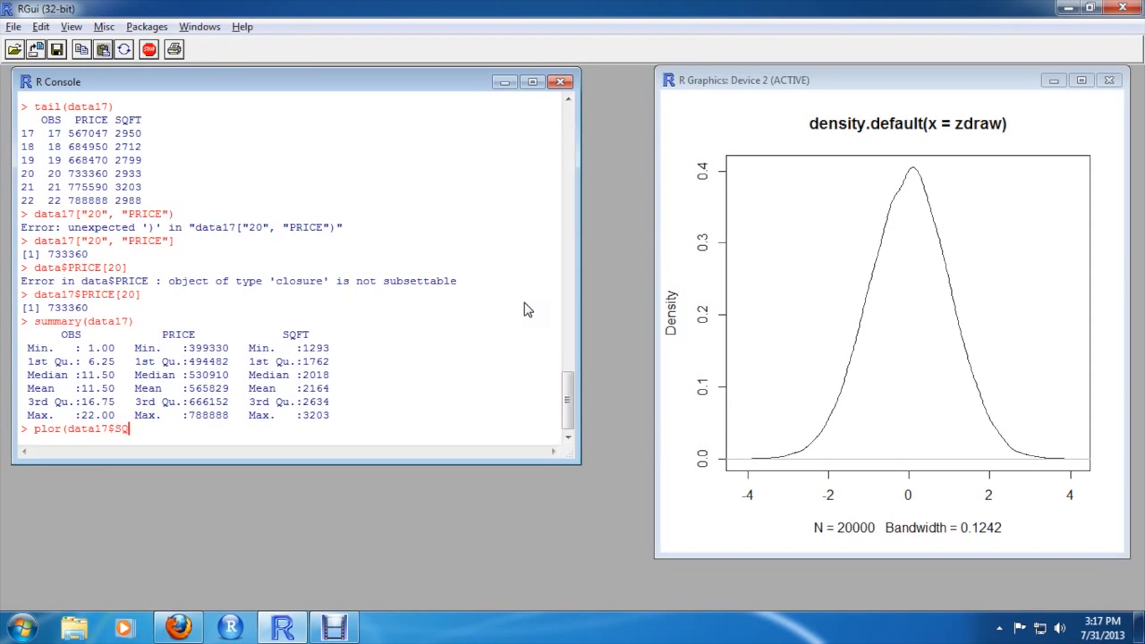
{"action": "type", "text": "FT, data$PRICE)"}
{"action": "key", "text": "Left"}
{"action": "key", "text": "Left"}
{"action": "key", "text": "Left"}
{"action": "key", "text": "Left"}
{"action": "key", "text": "Left"}
{"action": "key", "text": "Left"}
{"action": "key", "text": "Left"}
{"action": "key", "text": "Left"}
{"action": "key", "text": "Left"}
{"action": "key", "text": "Left"}
{"action": "key", "text": "Left"}
{"action": "key", "text": "Left"}
{"action": "key", "text": "Left"}
{"action": "key", "text": "Left"}
{"action": "key", "text": "Left"}
{"action": "key", "text": "Left"}
{"action": "key", "text": "Left"}
{"action": "key", "text": "Left"}
{"action": "key", "text": "Left"}
{"action": "key", "text": "Left"}
{"action": "key", "text": "Left"}
{"action": "key", "text": "Left"}
{"action": "key", "text": "Left"}
{"action": "key", "text": "Left"}
{"action": "key", "text": "Left"}
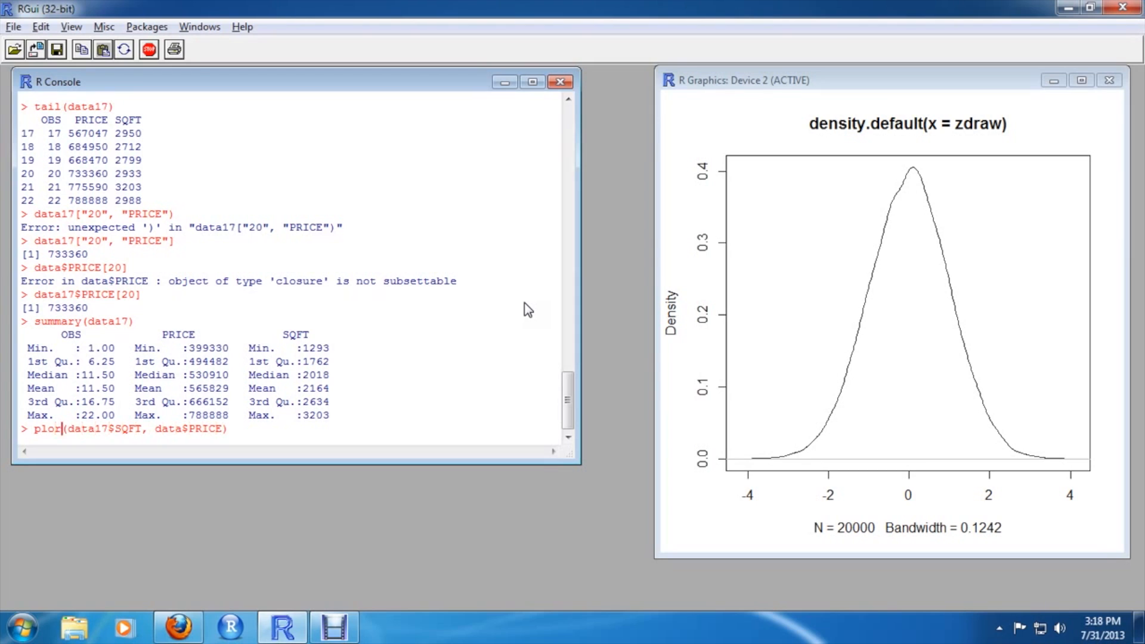
{"action": "key", "text": "BackSpace"}
{"action": "type", "text": "t"}
{"action": "key", "text": "Right"}
{"action": "key", "text": "Right"}
{"action": "key", "text": "Right"}
{"action": "key", "text": "Right"}
{"action": "key", "text": "Right"}
{"action": "key", "text": "Right"}
{"action": "key", "text": "Right"}
{"action": "key", "text": "Right"}
{"action": "key", "text": "Right"}
{"action": "key", "text": "Right"}
{"action": "key", "text": "Right"}
{"action": "key", "text": "Right"}
{"action": "key", "text": "Right"}
{"action": "key", "text": "Right"}
{"action": "key", "text": "Right"}
{"action": "key", "text": "Right"}
{"action": "key", "text": "Right"}
{"action": "key", "text": "Right"}
{"action": "key", "text": "Right"}
{"action": "key", "text": "Right"}
{"action": "key", "text": "Right"}
{"action": "key", "text": "Right"}
{"action": "key", "text": "Right"}
{"action": "key", "text": "Left"}
{"action": "key", "text": "Left"}
{"action": "key", "text": "Left"}
{"action": "key", "text": "Left"}
{"action": "key", "text": "Left"}
{"action": "key", "text": "Left"}
{"action": "key", "text": "Left"}
{"action": "type", "text": "17"}
{"action": "key", "text": "Right"}
{"action": "key", "text": "Right"}
{"action": "key", "text": "Right"}
{"action": "key", "text": "Right"}
{"action": "key", "text": "Right"}
{"action": "key", "text": "Right"}
{"action": "key", "text": "Right"}
{"action": "key", "text": "Return"}
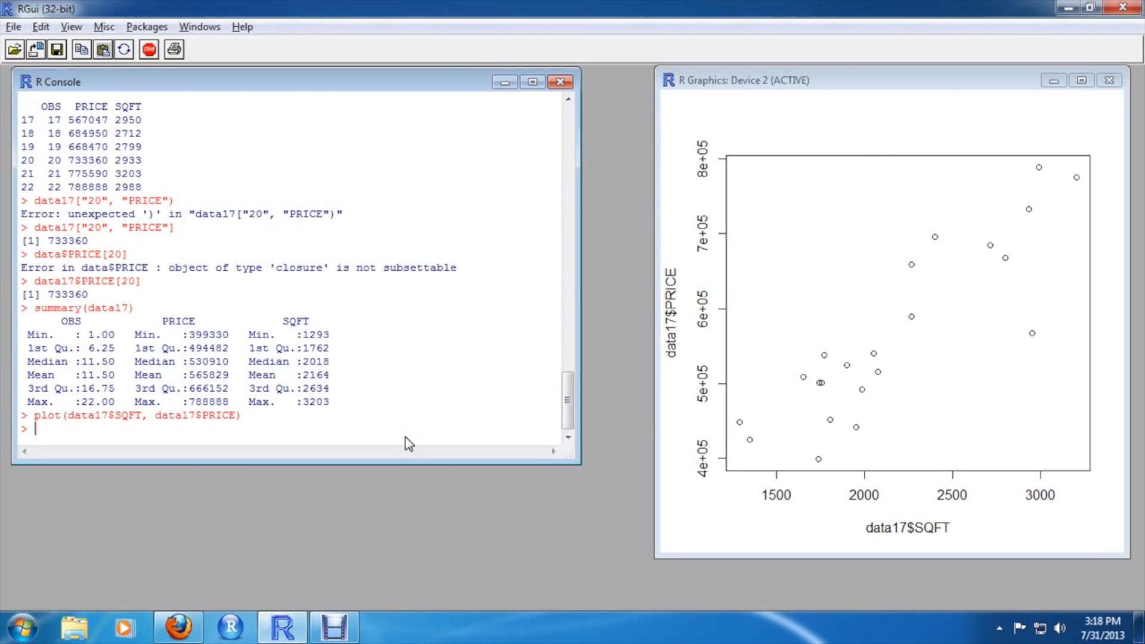
Attach the data17 data frame with attach(data17)
{"action": "type", "text": "attach(data17)"}
{"action": "key", "text": "Return"}
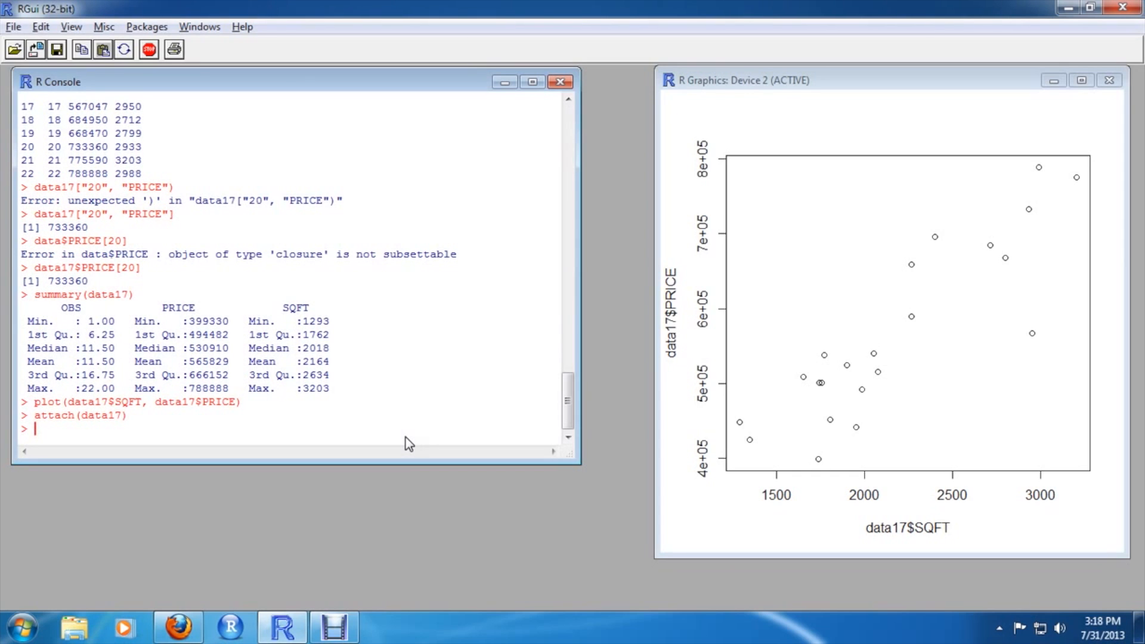
Plot SQFT against PRICE using the attached column names with plot(SQFT, PRICE)
{"action": "type", "text": "plot(SQFT, PRICE)"}
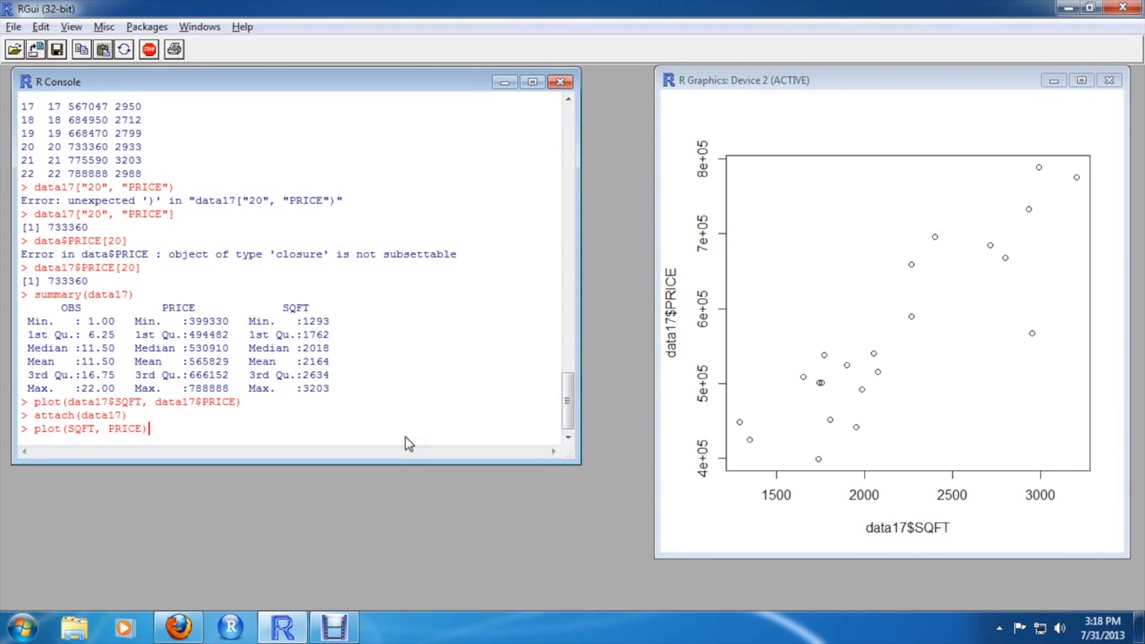
{"action": "key", "text": "Return"}
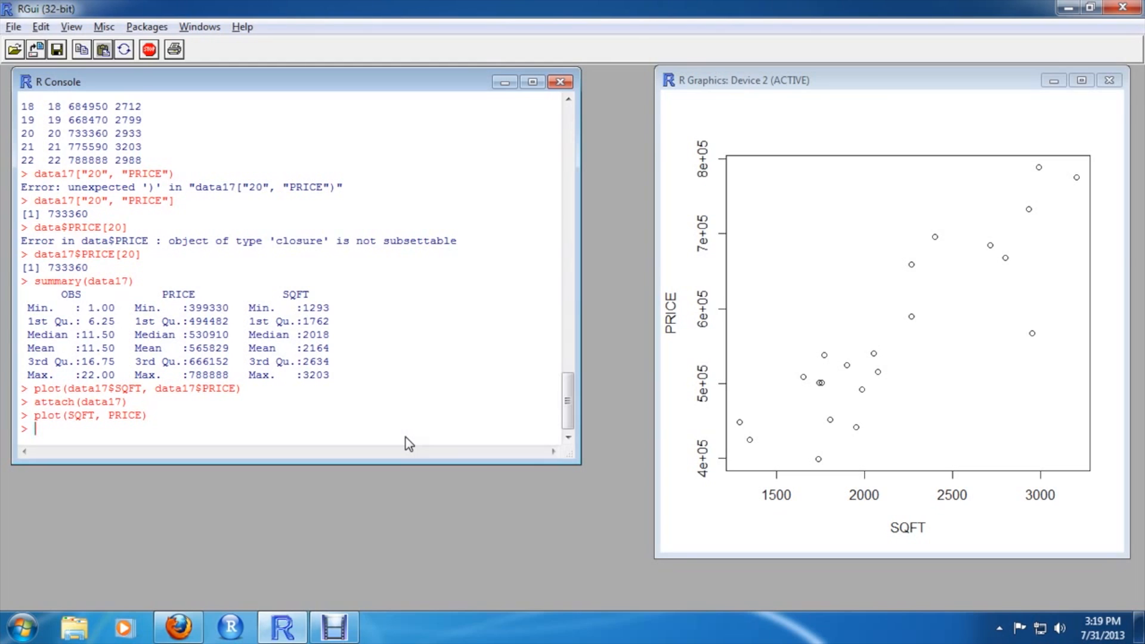
Compute the correlation between SQFT and PRICE with cor(SQFT, PRICE)
{"action": "type", "text": "cor(SQFT, PRICE)"}
{"action": "key", "text": "Return"}
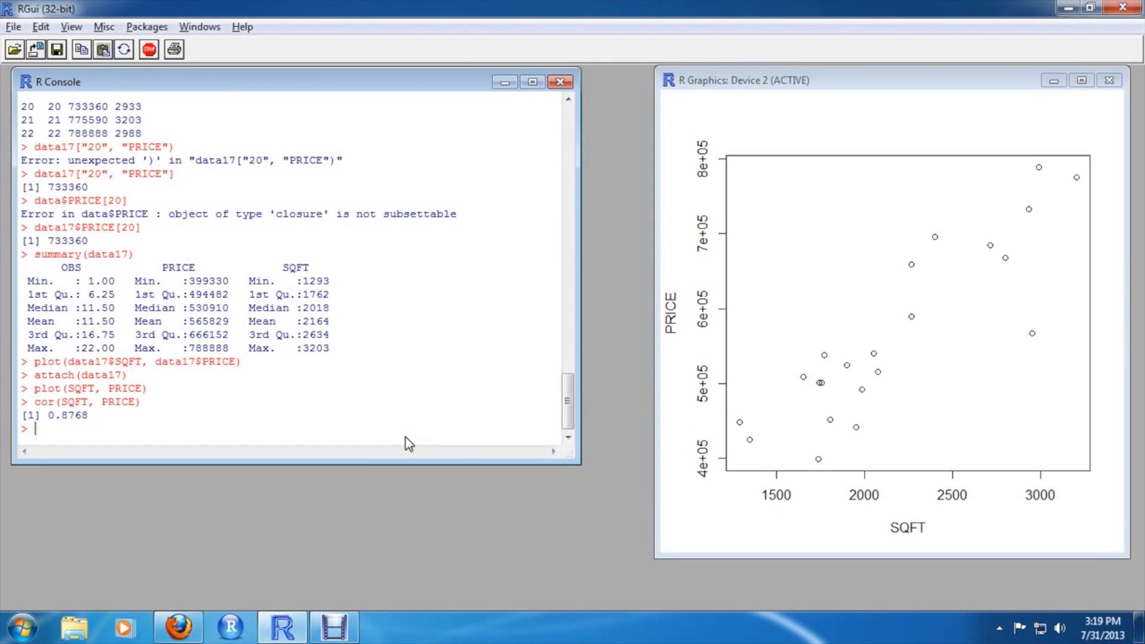
Detach the data17 data frame with detach(data17)
{"action": "type", "text": "detach(data17)"}
{"action": "key", "text": "Return"}
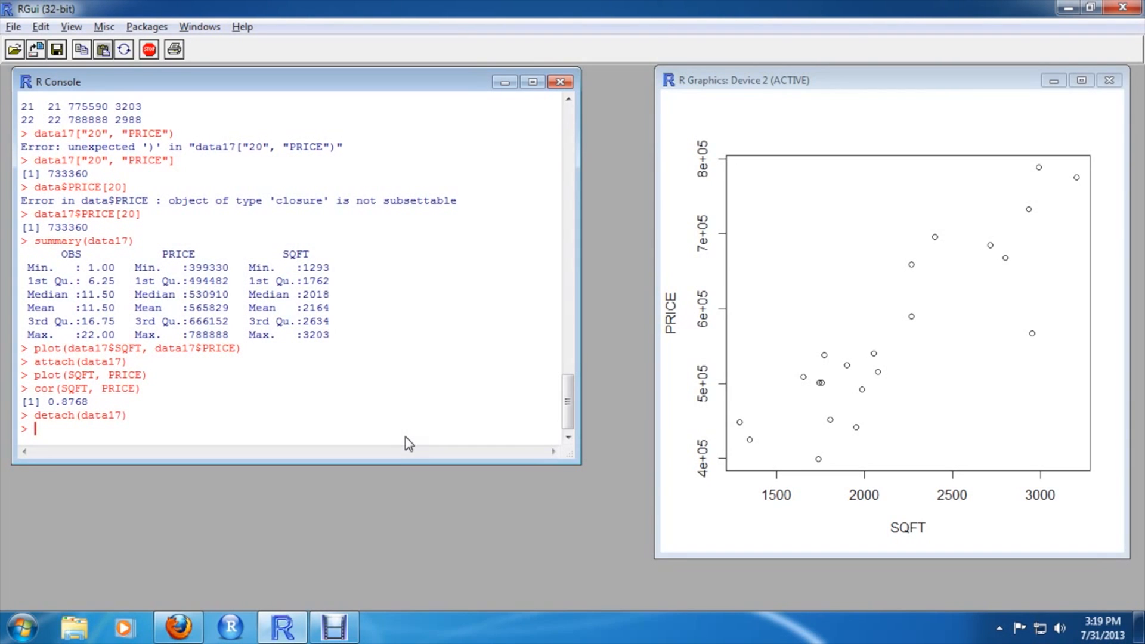
List the objects in the workspace with ls()
{"action": "type", "text": "ls()"}
{"action": "key", "text": "Return"}
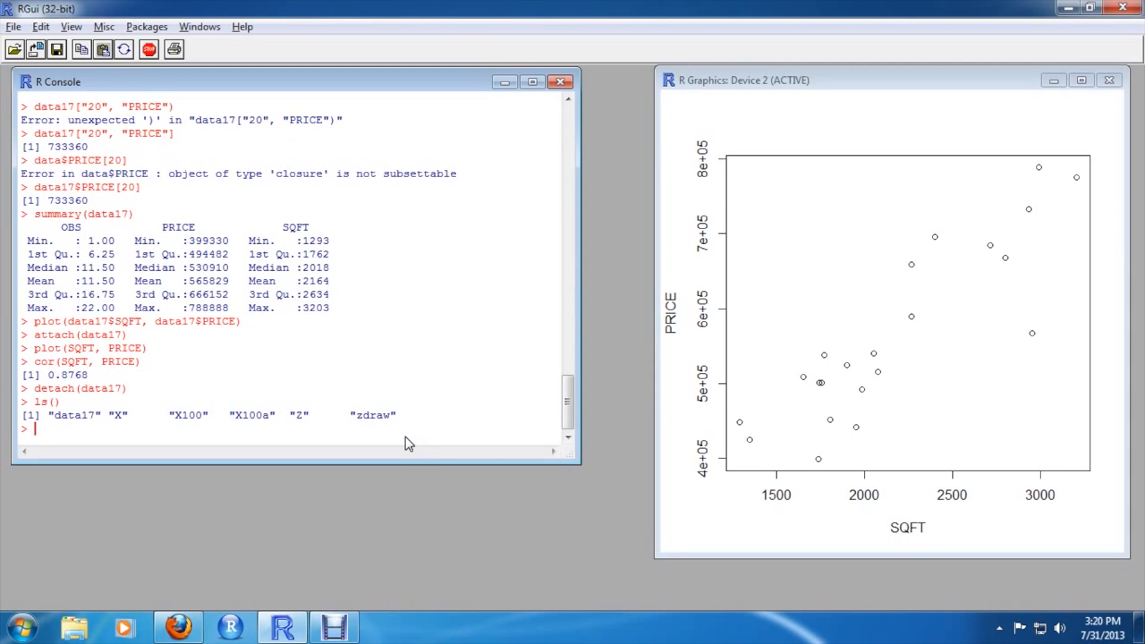
Remove all workspace objects with rm(list = ls()) and list the workspace again with ls()
{"action": "type", "text": "rm(list = ls())"}
{"action": "key", "text": "Return"}
{"action": "type", "text": "ls()"}
{"action": "key", "text": "Return"}
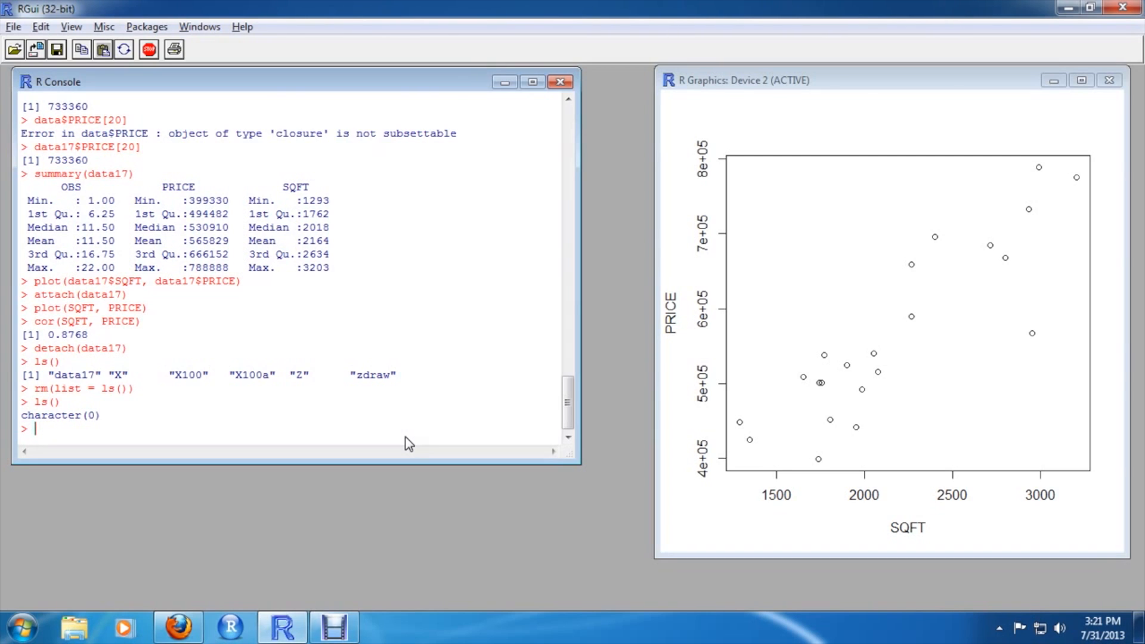
{"action": "type", "text": "data <- read.csv(\"http:"}
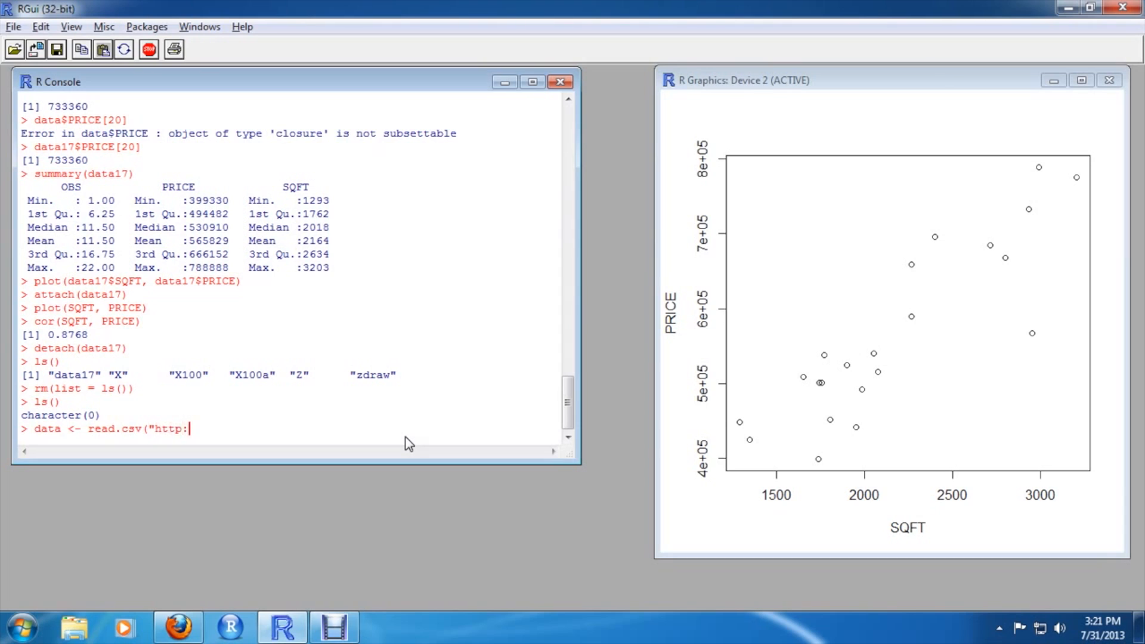
{"action": "type", "text": "//content.csbs.utah.e"}
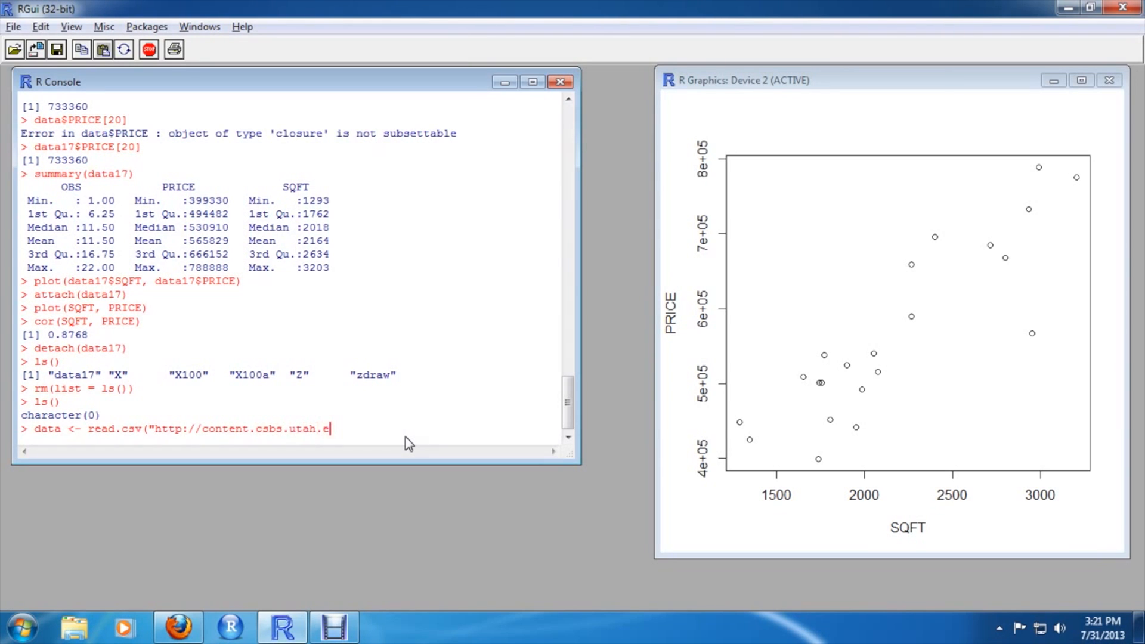
{"action": "type", "text": "du/~fowles/econ"}
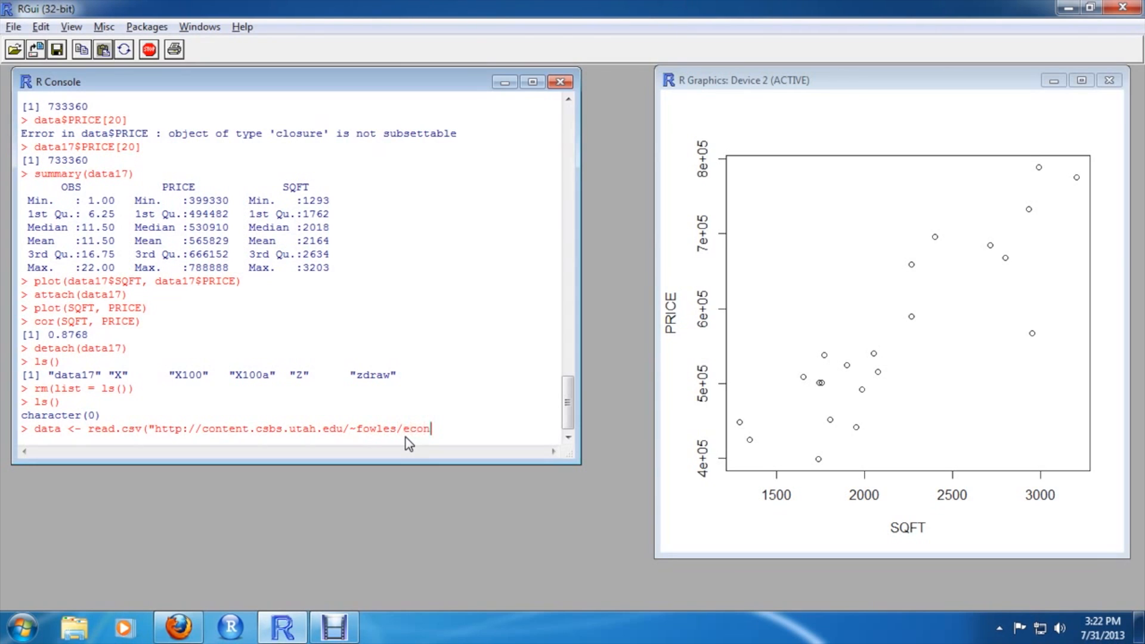
{"action": "type", "text": "4650"}
{"action": "type", "text": "/Data/STATS"}
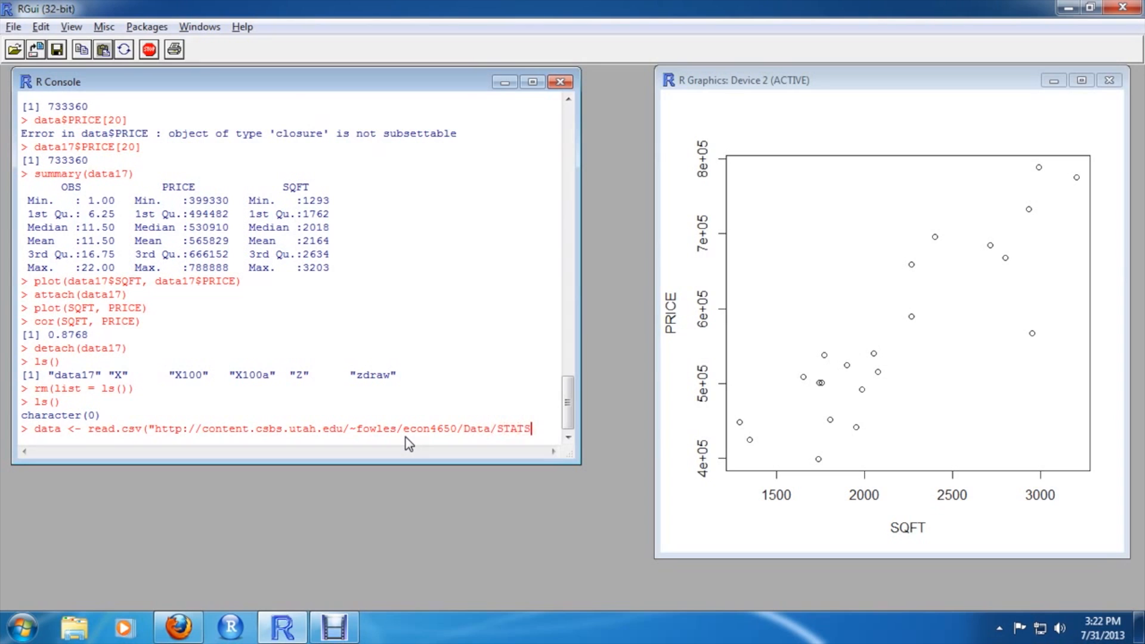
{"action": "type", "text": "17"}
{"action": "type", "text": ".csv"}
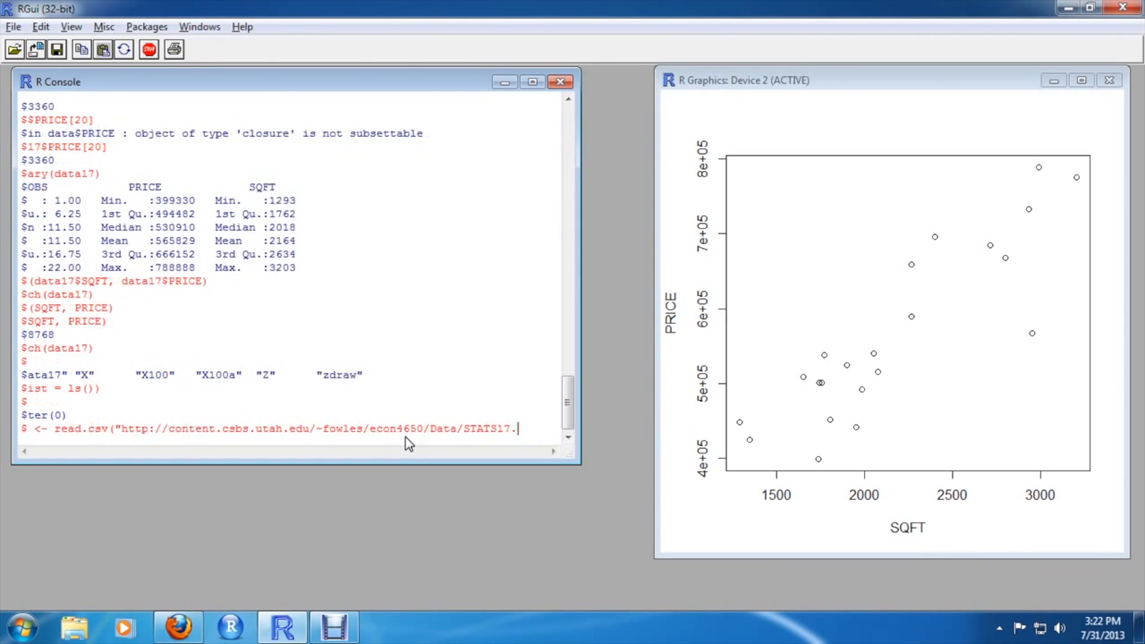
{"action": "type", "text": "\")"}
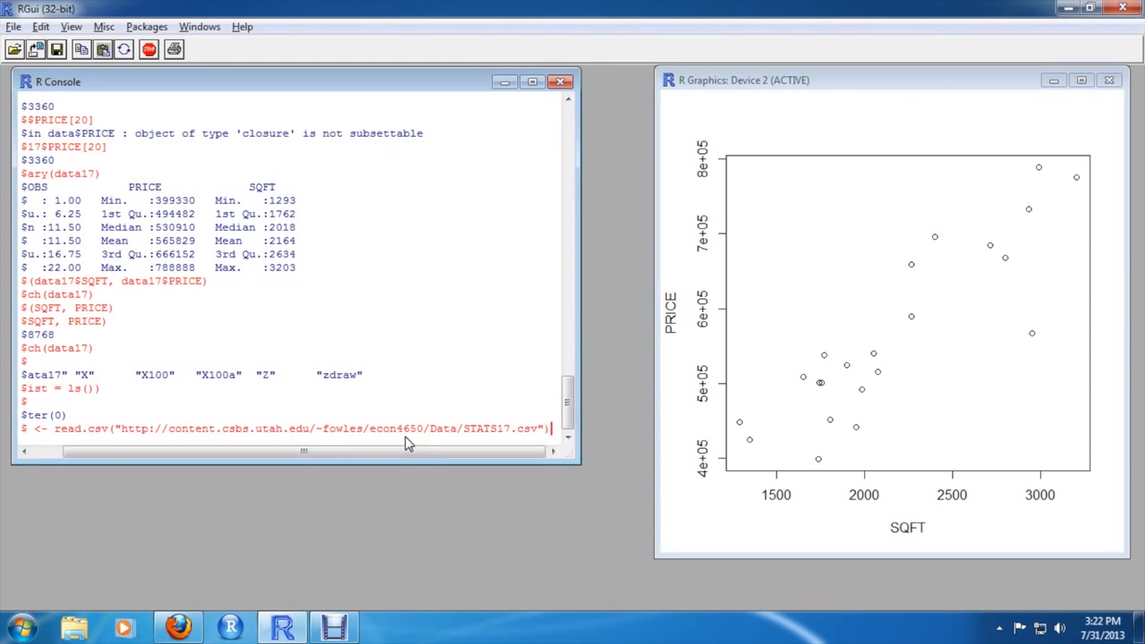
{"action": "key", "text": "BackSpace"}
{"action": "type", "text": ", hea"}
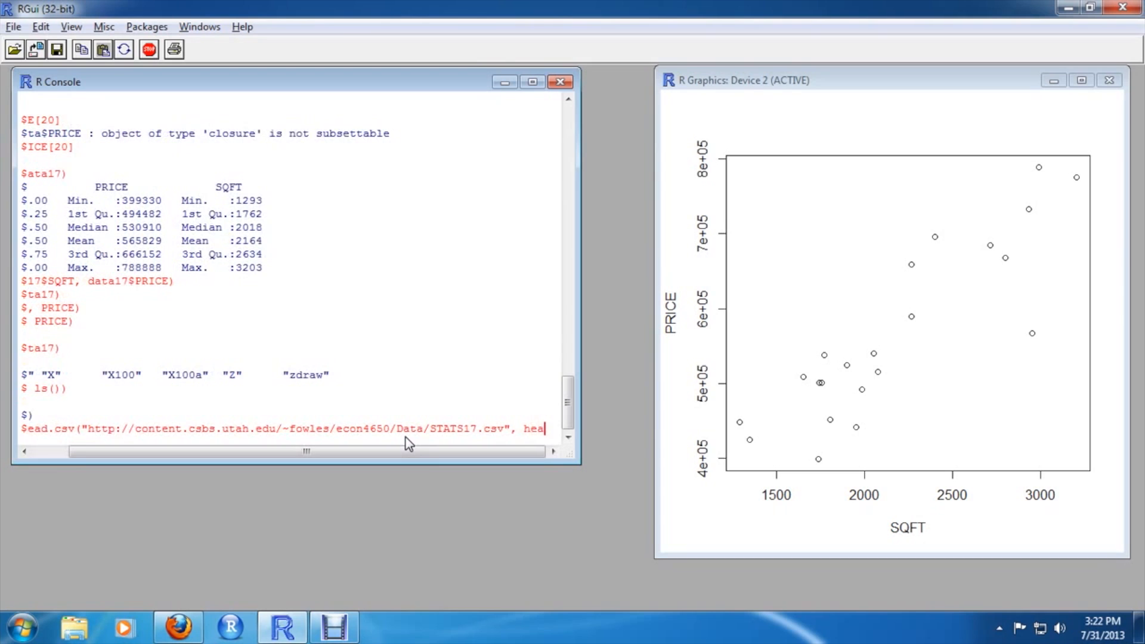
{"action": "type", "text": "der "}
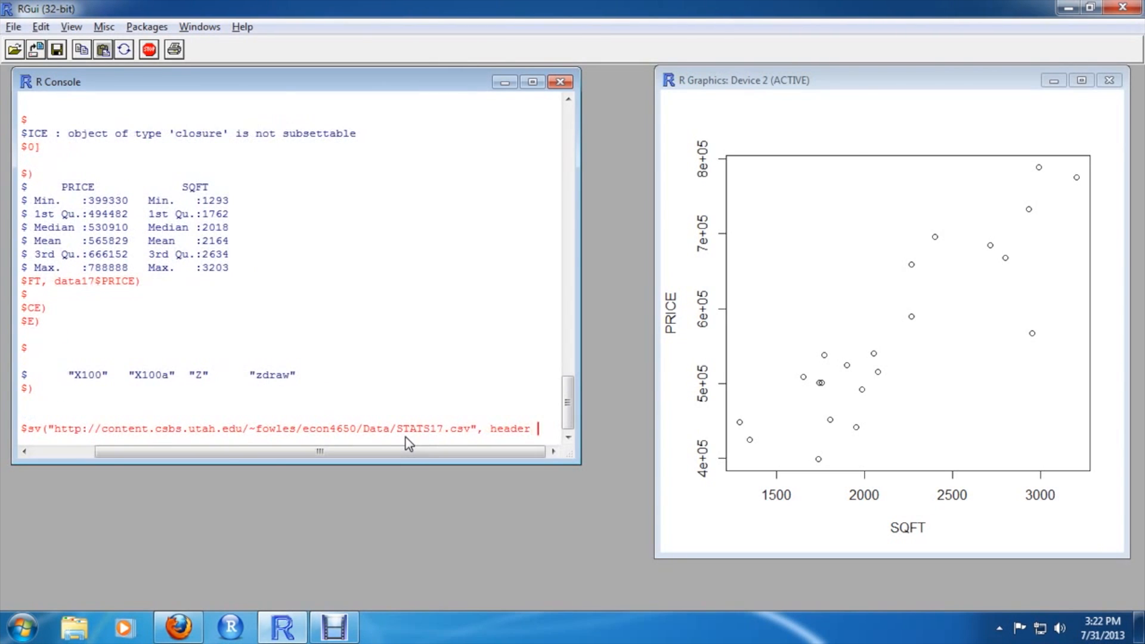
{"action": "type", "text": "= T)"}
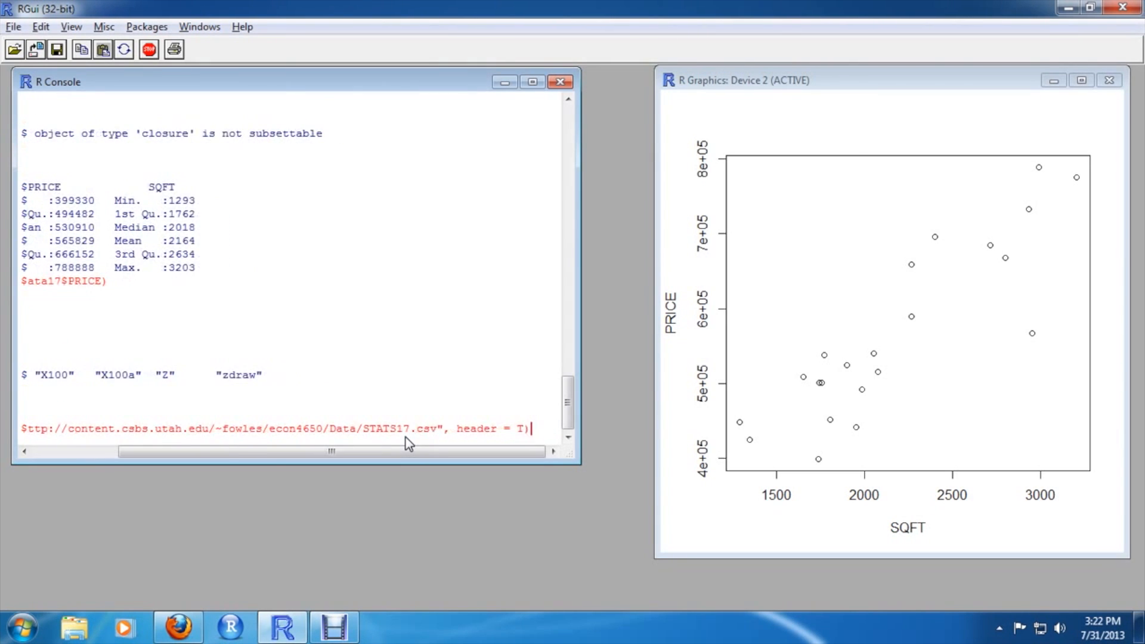
{"action": "key", "text": "Return"}
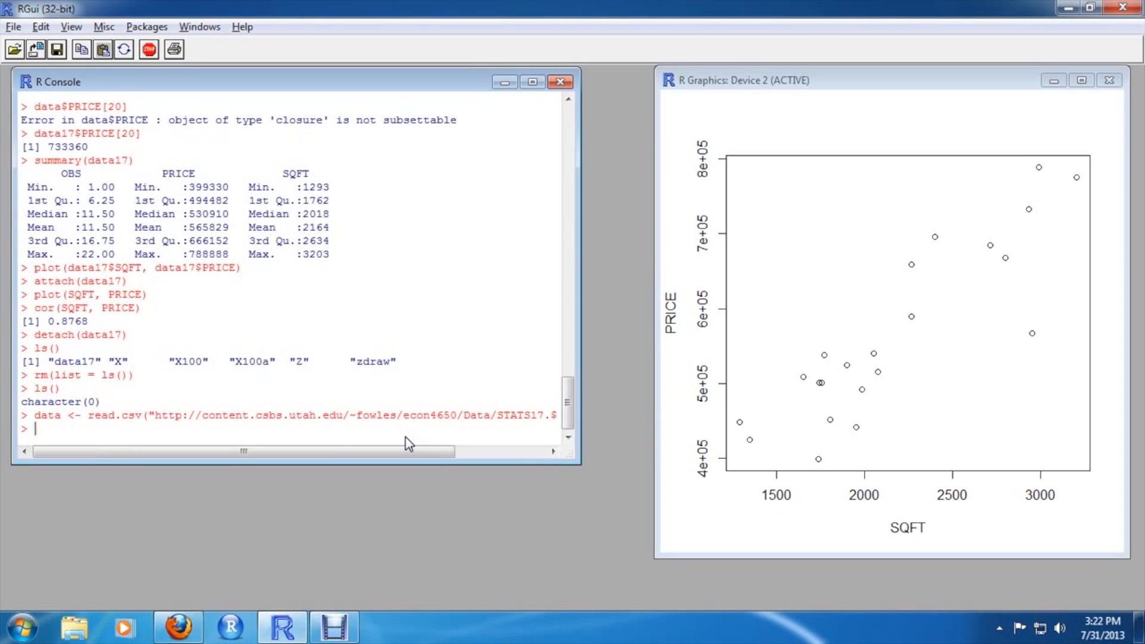
Print the data data frame, then compute the mean square footage with mean(data$SQFT)
{"action": "type", "text": "data"}
{"action": "key", "text": "Return"}
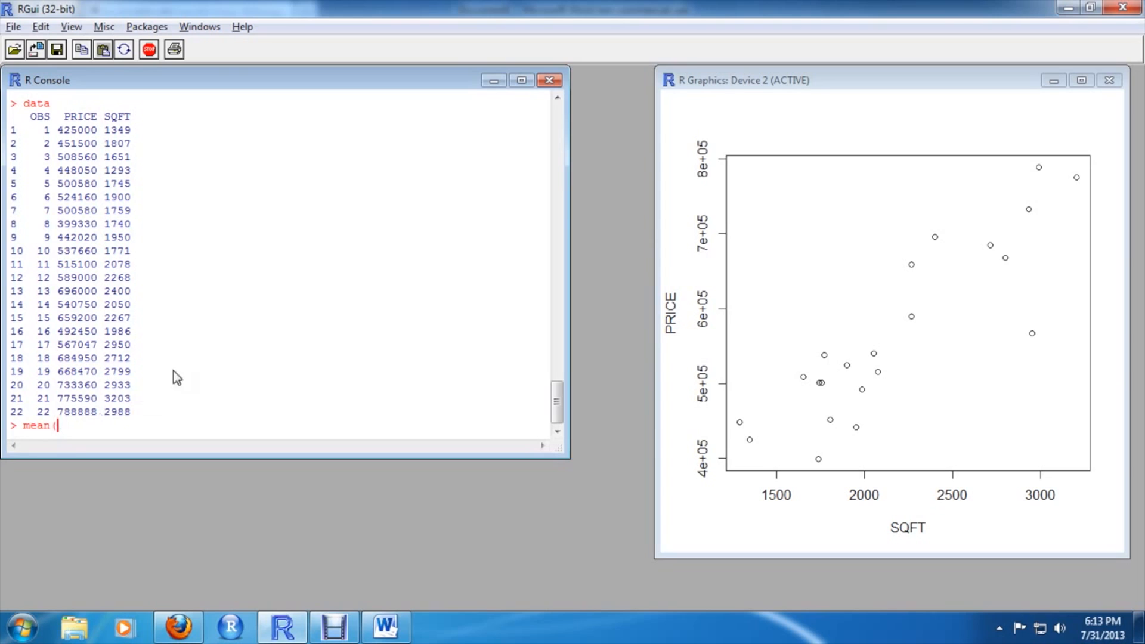
{"action": "type", "text": "(data$SQFT"}
{"action": "key", "text": "Return"}
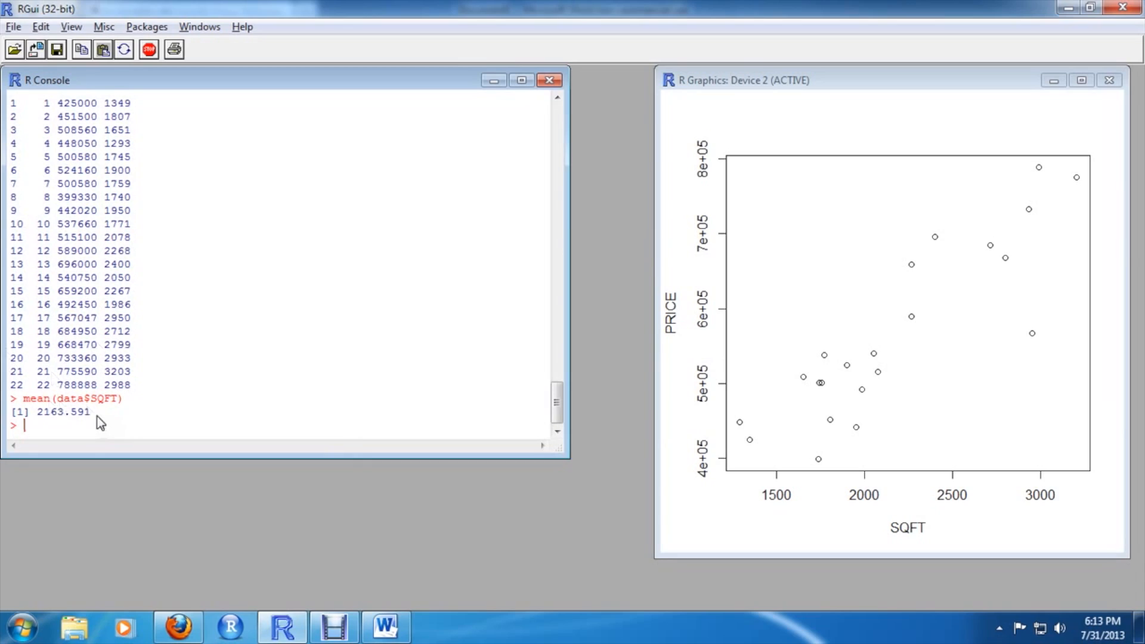
Copy the mean command and its output from the console and paste them into the Word document
{"action": "left_click_drag", "start_coordinate": [97, 417], "coordinate": [10, 398]}
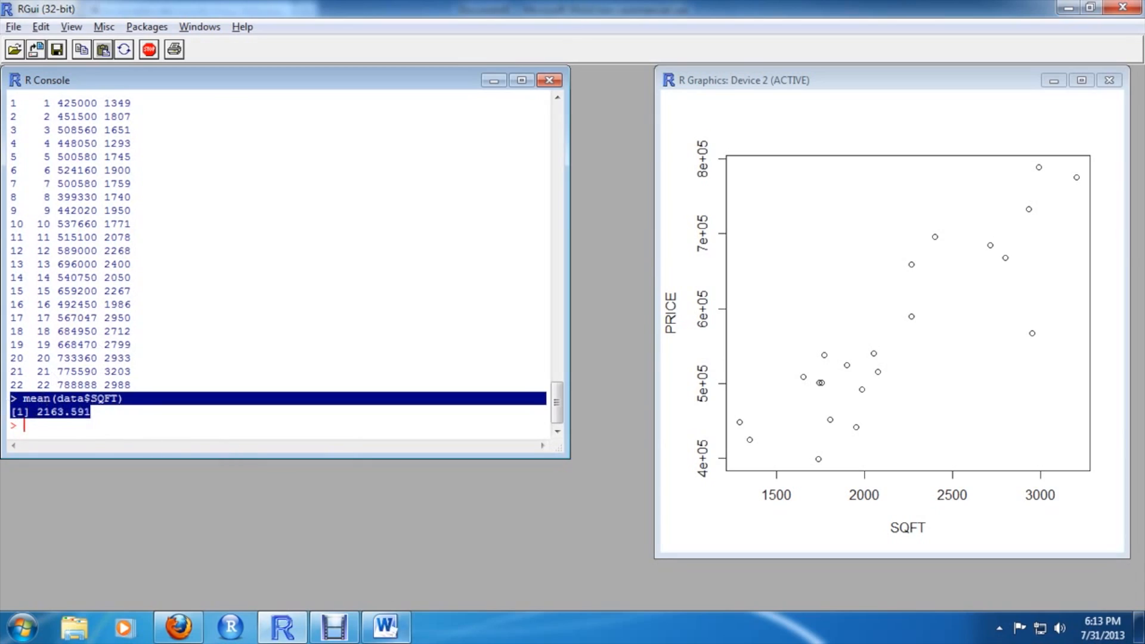
{"action": "left_click", "coordinate": [385, 627]}
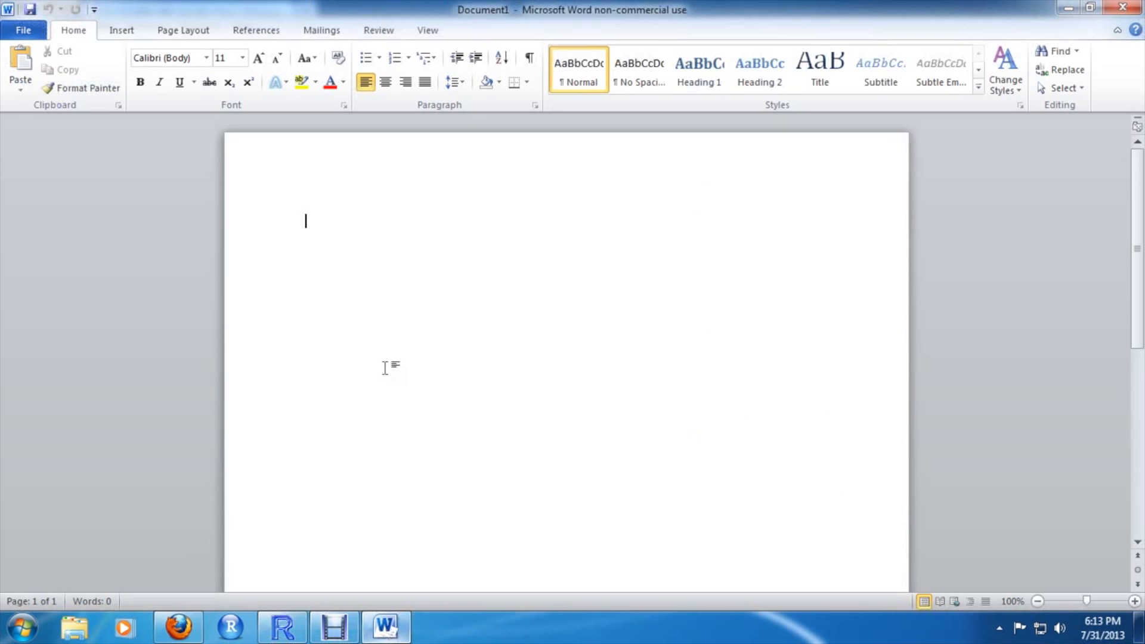
{"action": "type", "text": "> mean(data$SQFT) [1] 2163.591"}
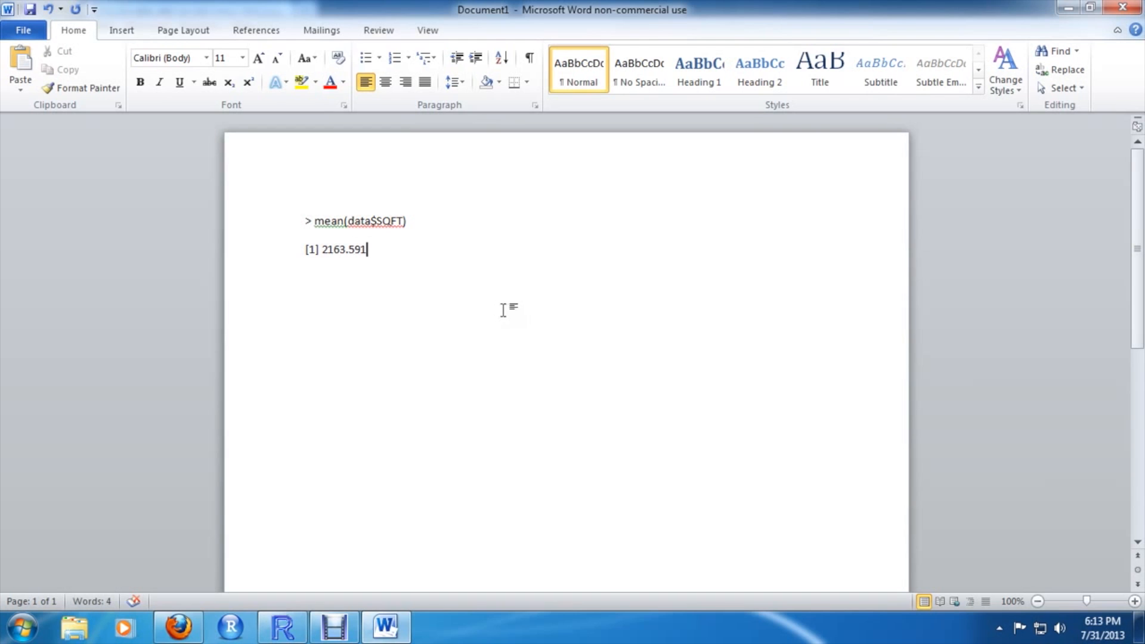
Copy the PRICE versus SQFT scatter plot as a bitmap and paste it into the Word document below the output
{"action": "left_click", "coordinate": [282, 627]}
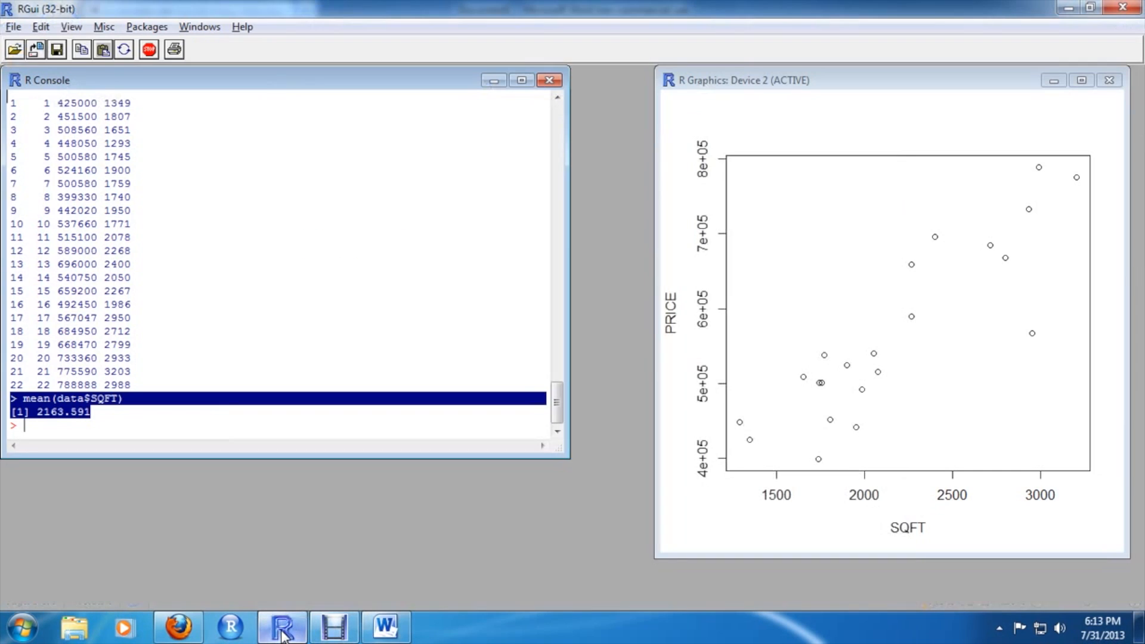
{"action": "right_click", "coordinate": [858, 378]}
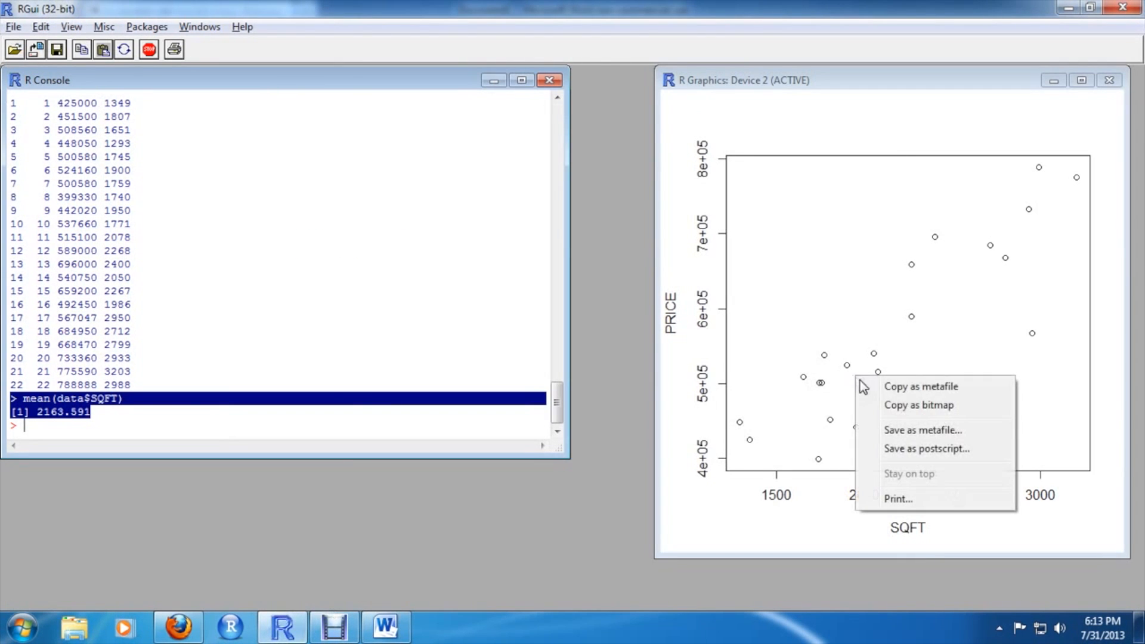
{"action": "left_click", "coordinate": [910, 410]}
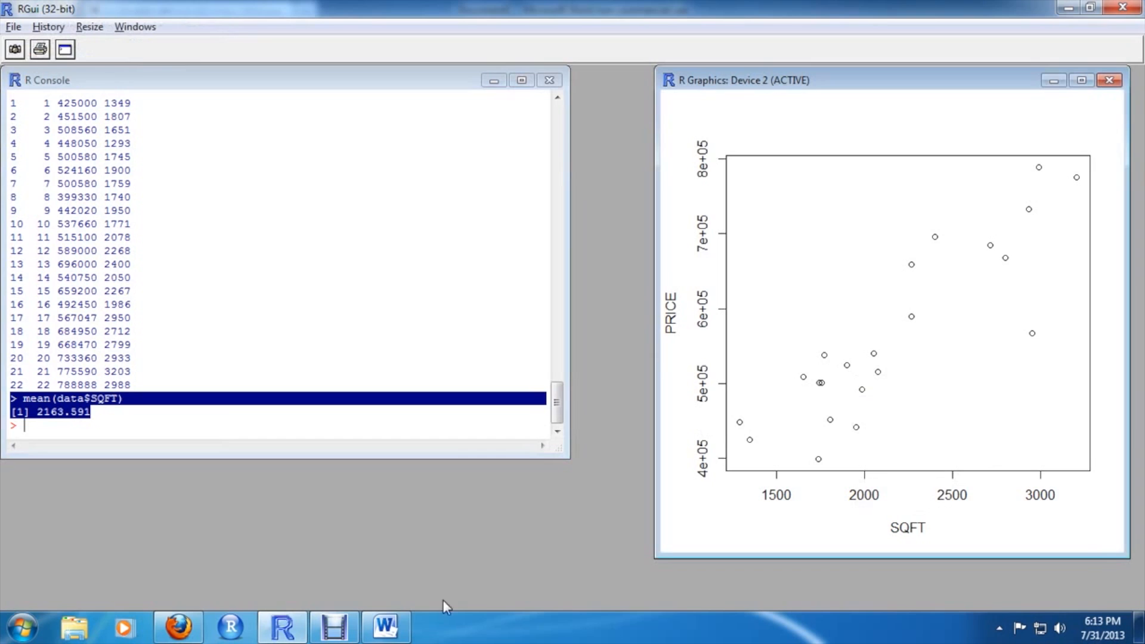
{"action": "left_click", "coordinate": [404, 633]}
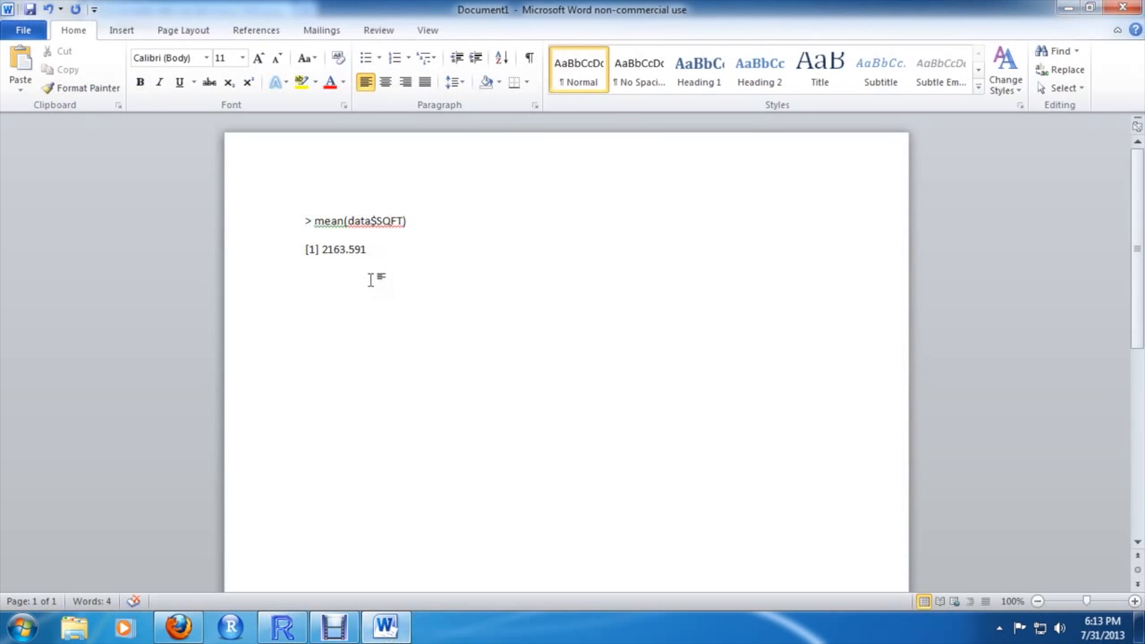
{"action": "right_click", "coordinate": [388, 322]}
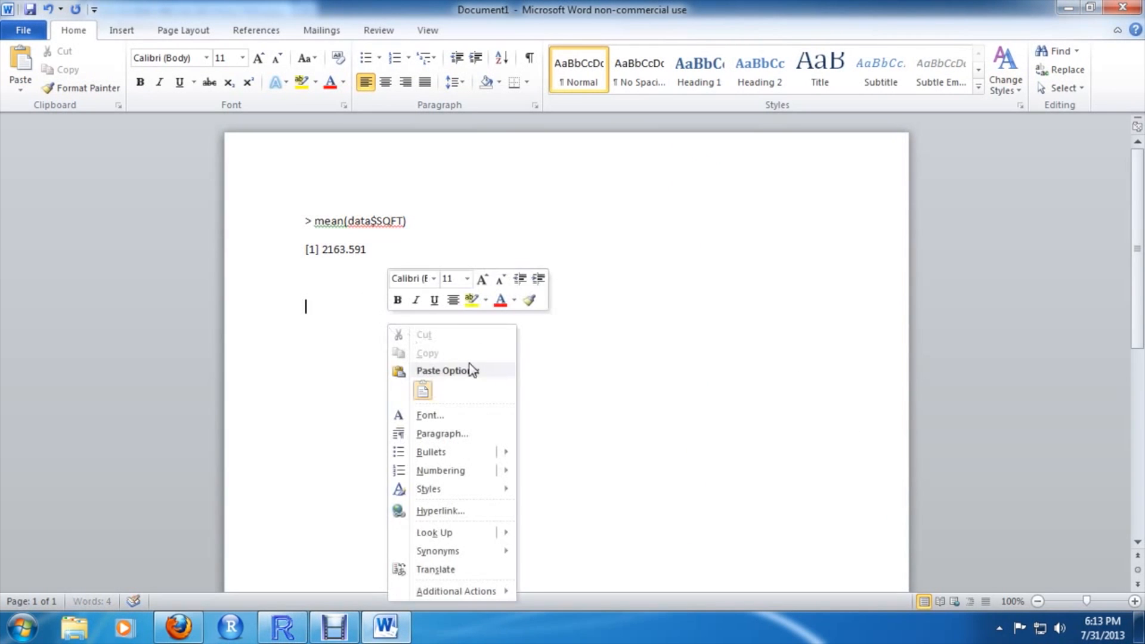
{"action": "left_click", "coordinate": [422, 390]}
{"action": "scroll", "coordinate": [437, 363], "scroll_direction": "up", "scroll_amount": 5}
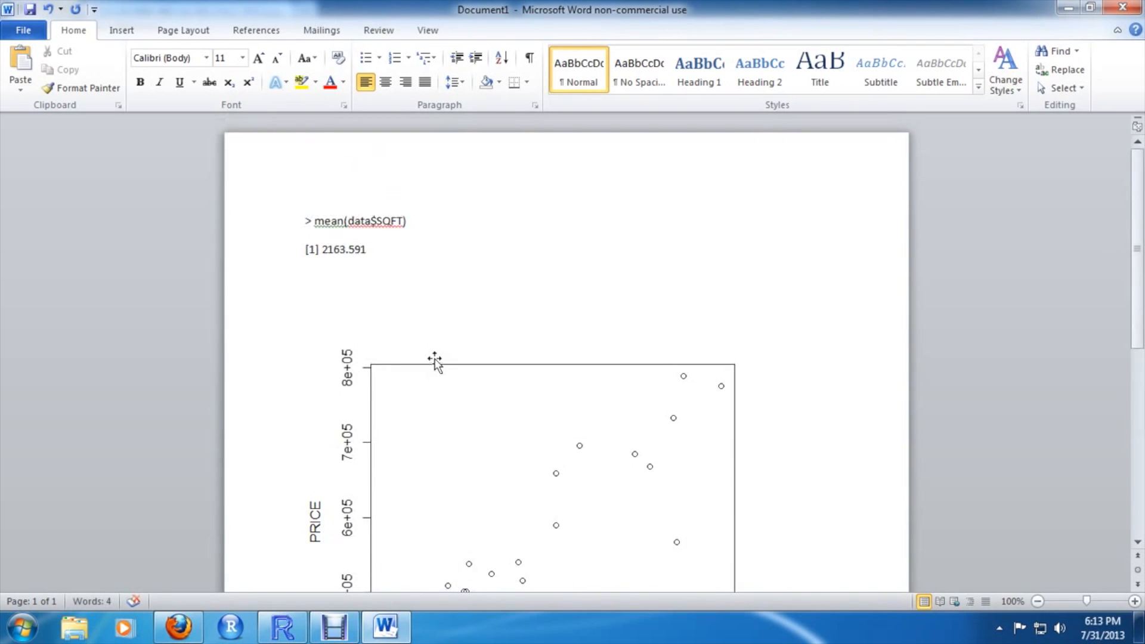
{"action": "scroll", "coordinate": [437, 361], "scroll_direction": "down", "scroll_amount": 3}
{"action": "scroll", "coordinate": [438, 352], "scroll_direction": "down", "scroll_amount": 3}
{"action": "scroll", "coordinate": [438, 351], "scroll_direction": "up", "scroll_amount": 5}
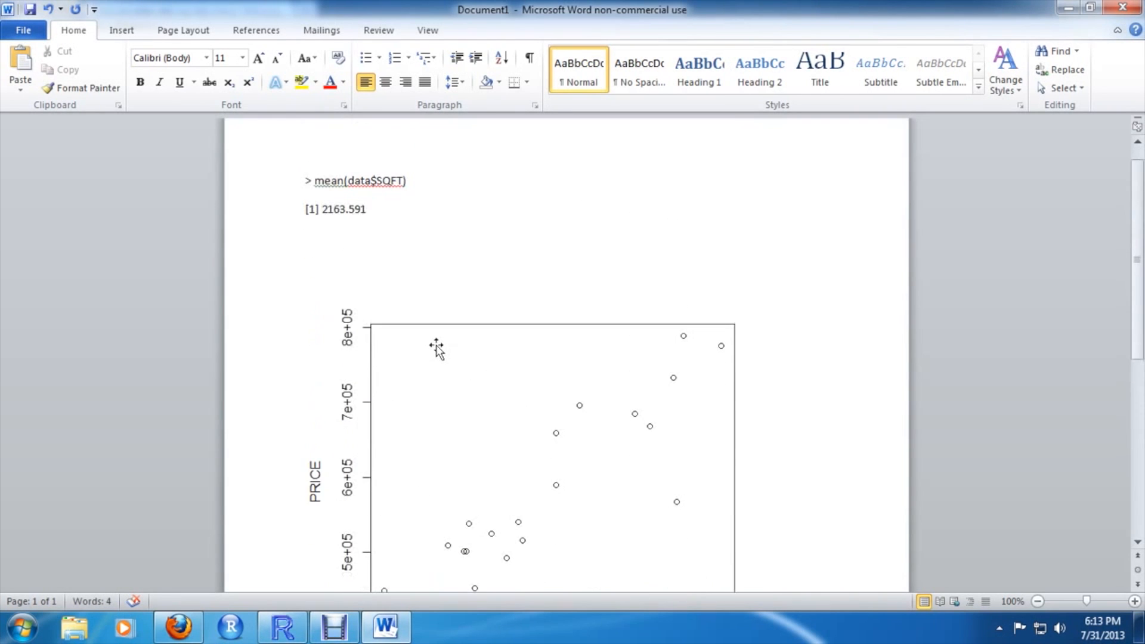
Save the Word document as a PDF named HW
{"action": "left_click", "coordinate": [18, 31]}
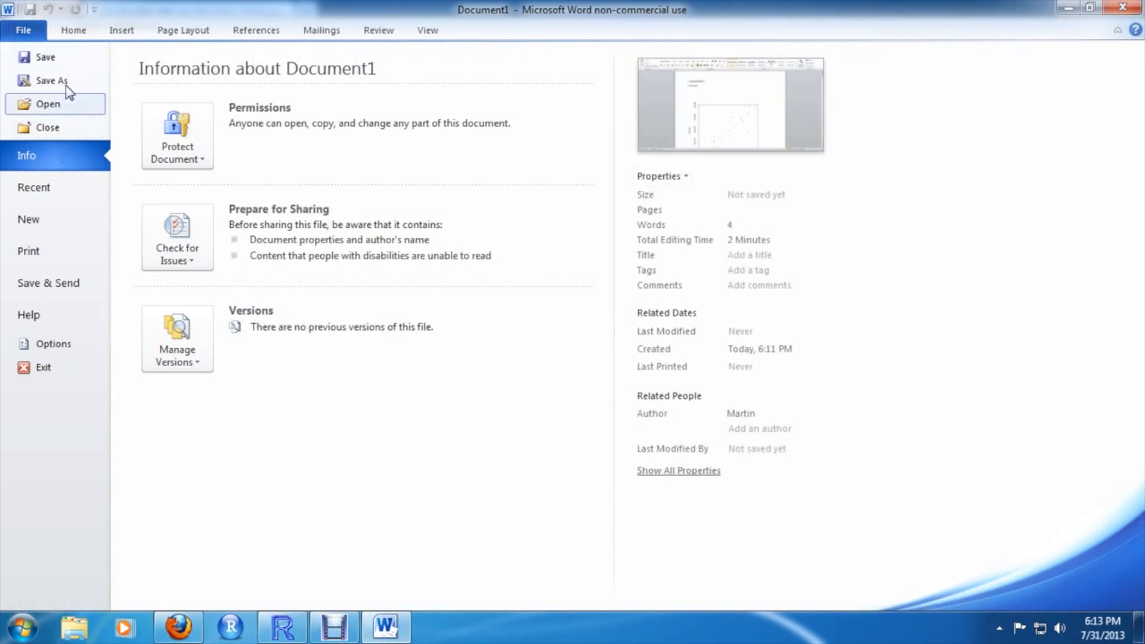
{"action": "key", "text": "Escape"}
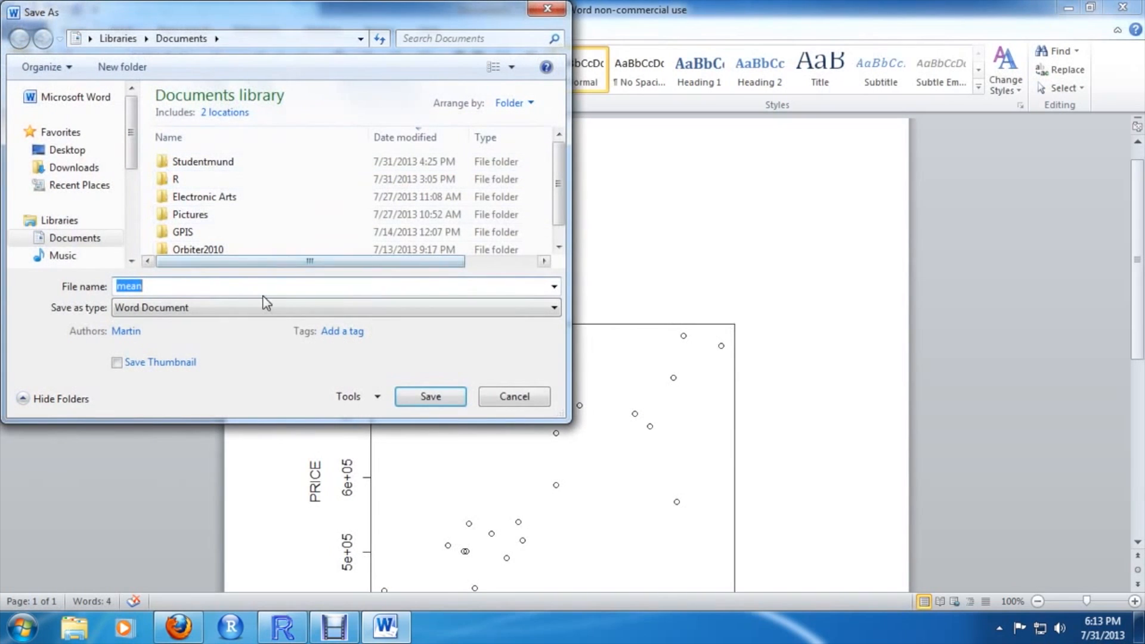
{"action": "type", "text": "HW"}
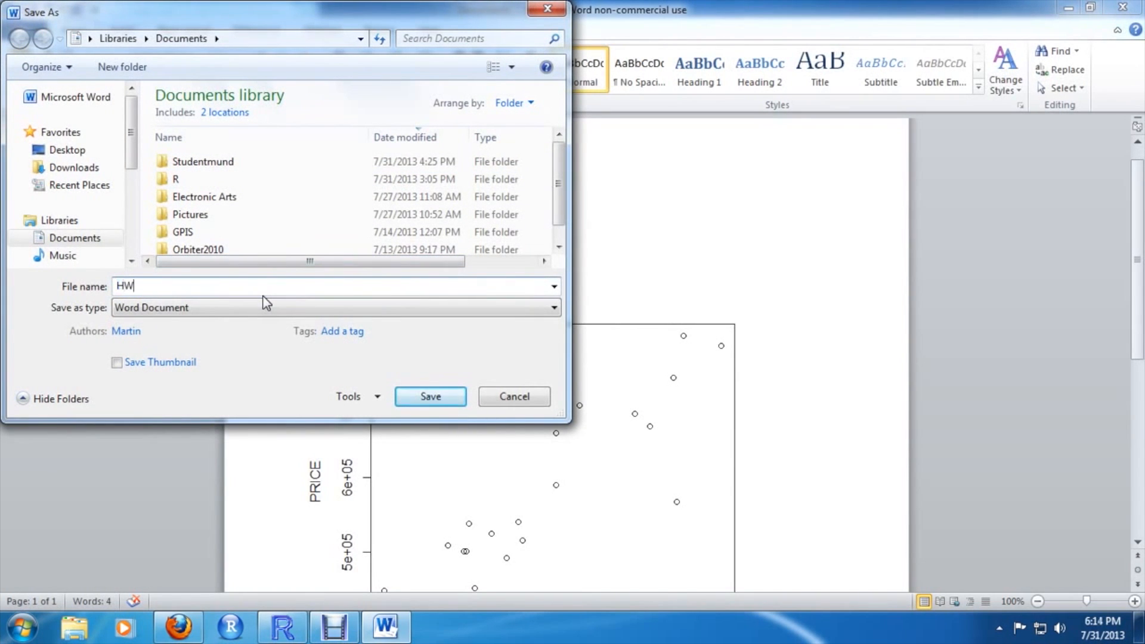
{"action": "left_click", "coordinate": [226, 315]}
{"action": "left_click", "coordinate": [244, 400]}
{"action": "left_click", "coordinate": [455, 439]}
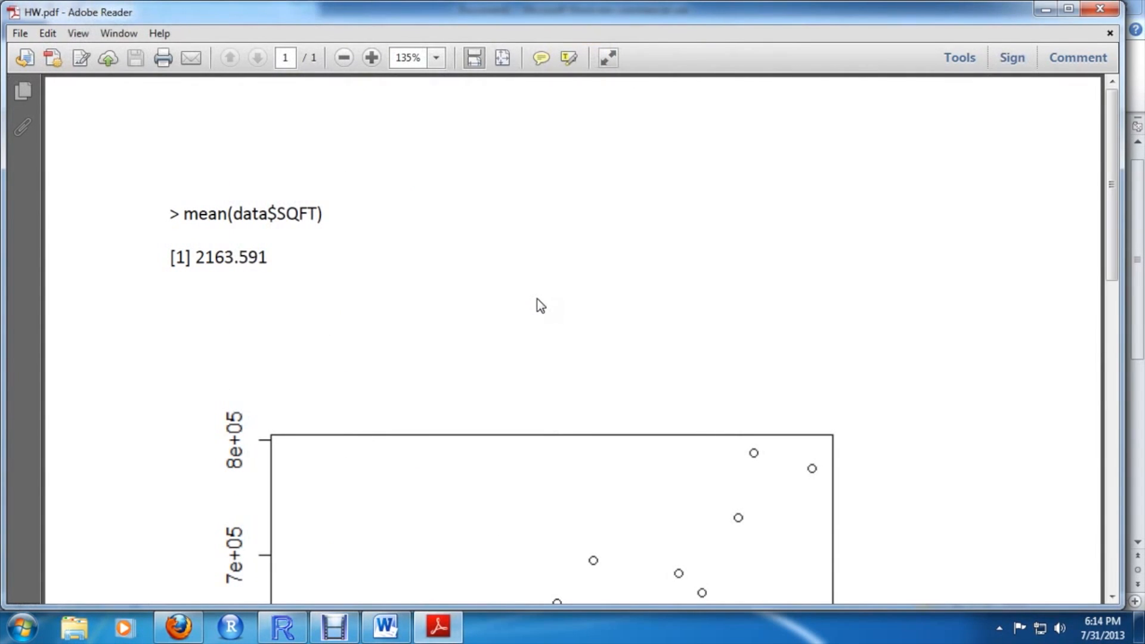
Switch to Firefox and open Assignment 1 from the ECON 4650-090 course's Assignments page in Canvas
{"action": "left_click", "coordinate": [178, 627]}
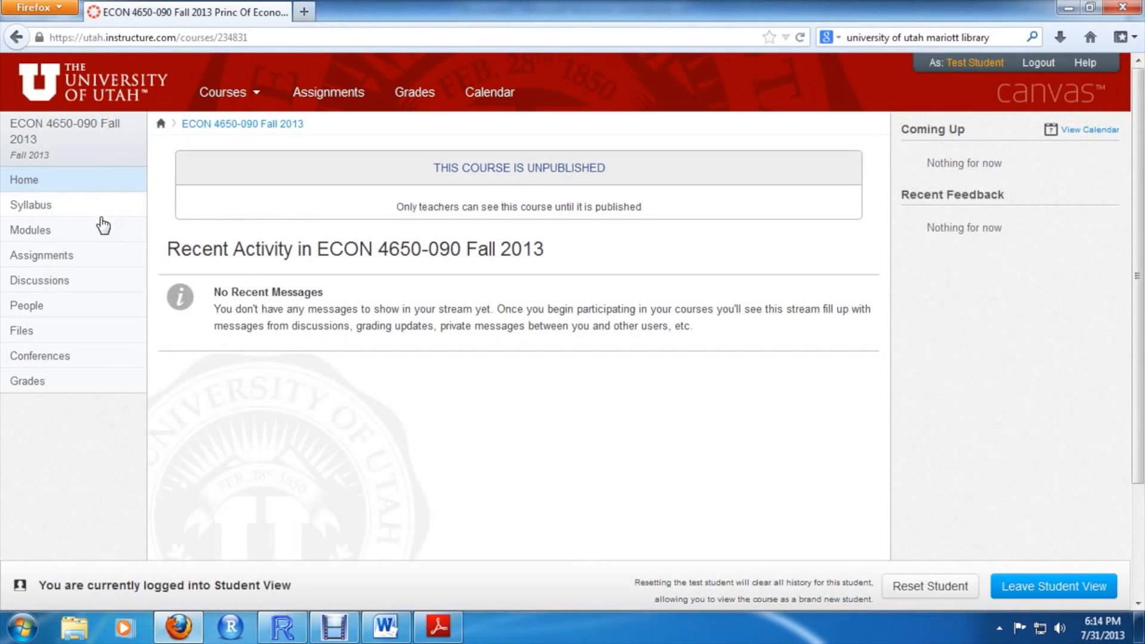
{"action": "left_click", "coordinate": [89, 268]}
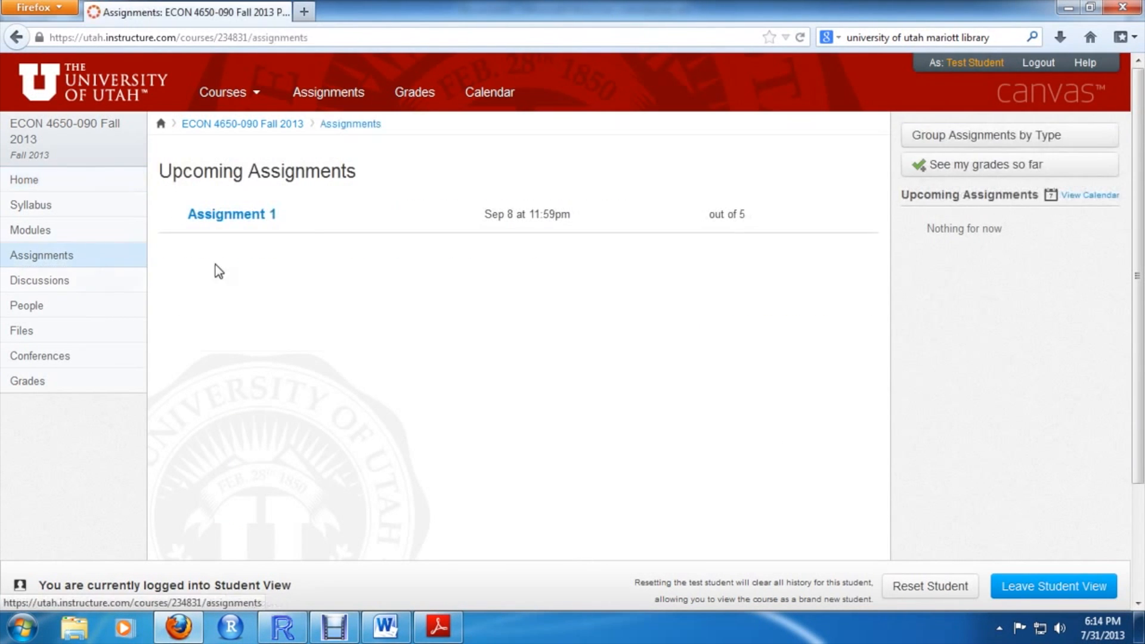
{"action": "left_click", "coordinate": [267, 224]}
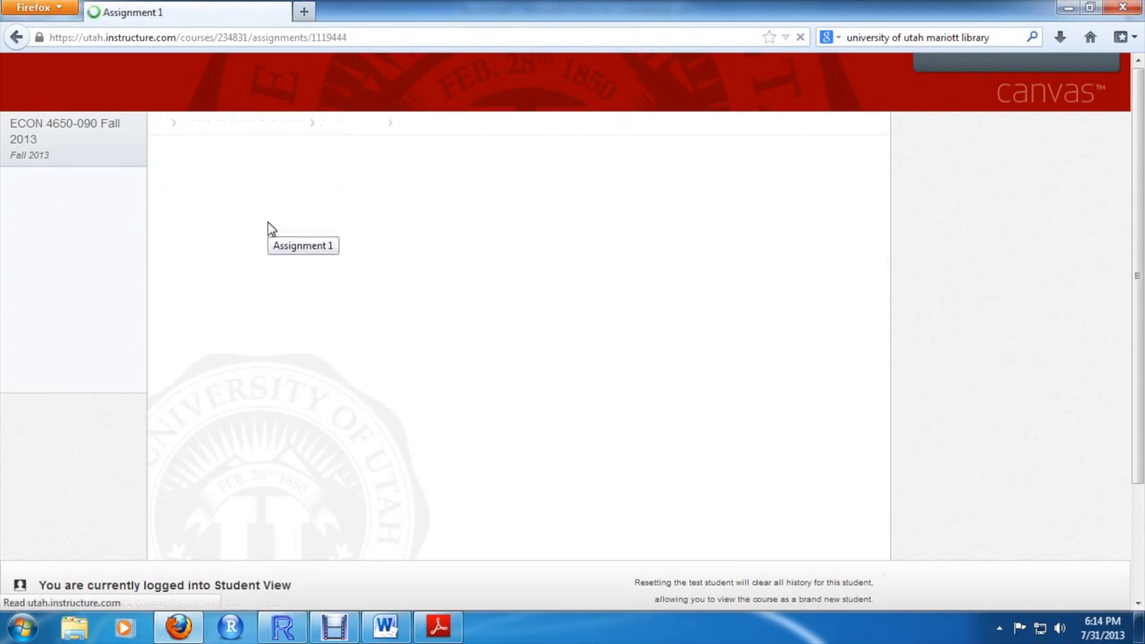